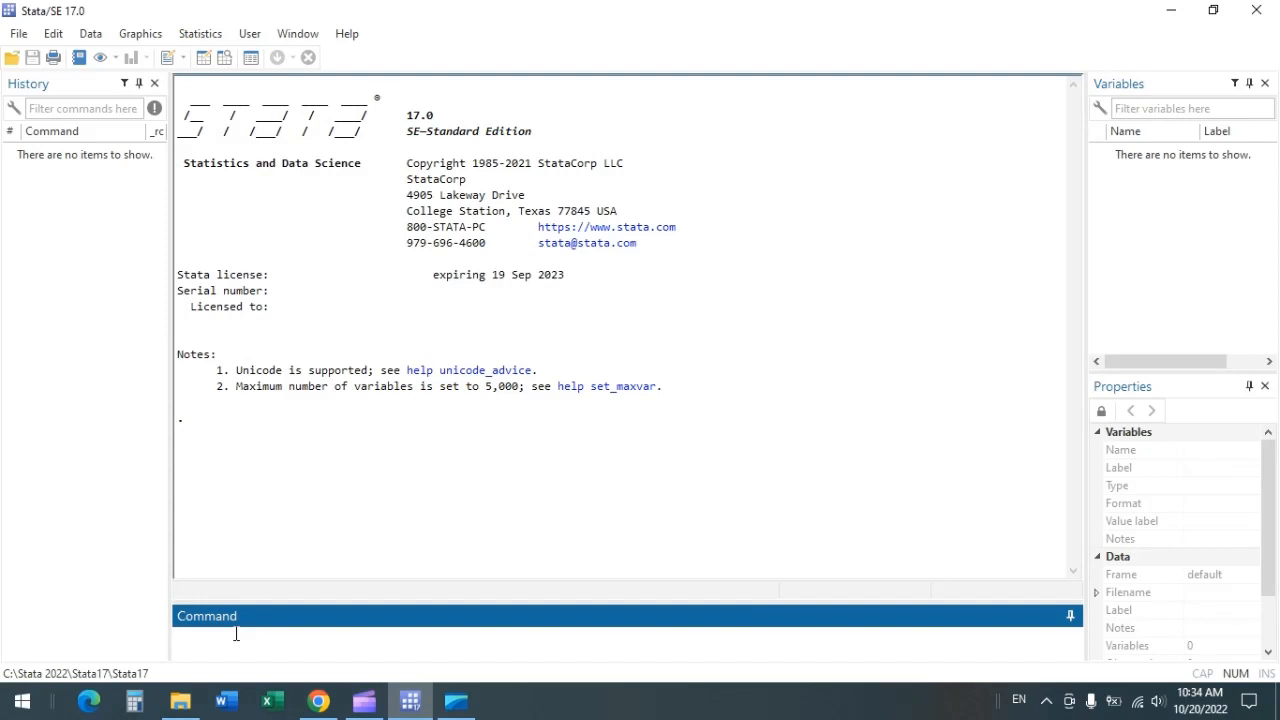
# Step: Change the working directory to "E:\1. Study\For video" with the cd command, using the folder path copied from File Explorer
pyautogui.write('cd')
pyautogui.click(180, 701)
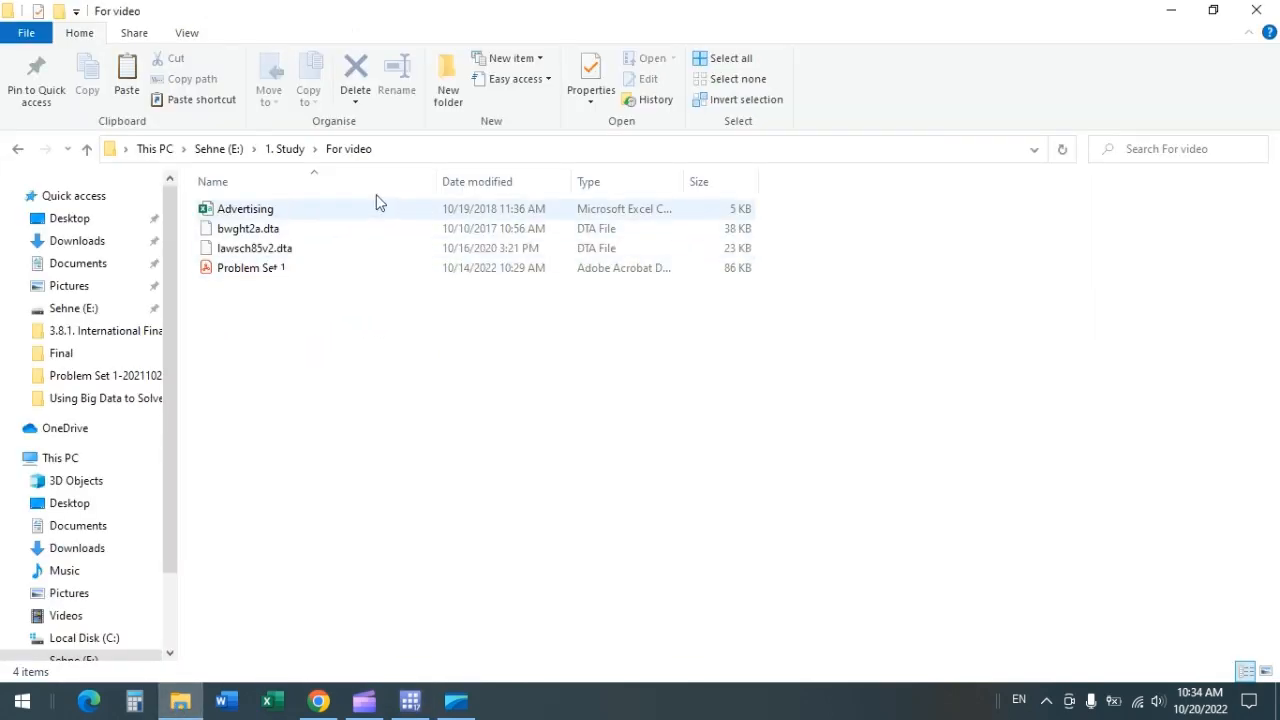
pyautogui.click(396, 153)
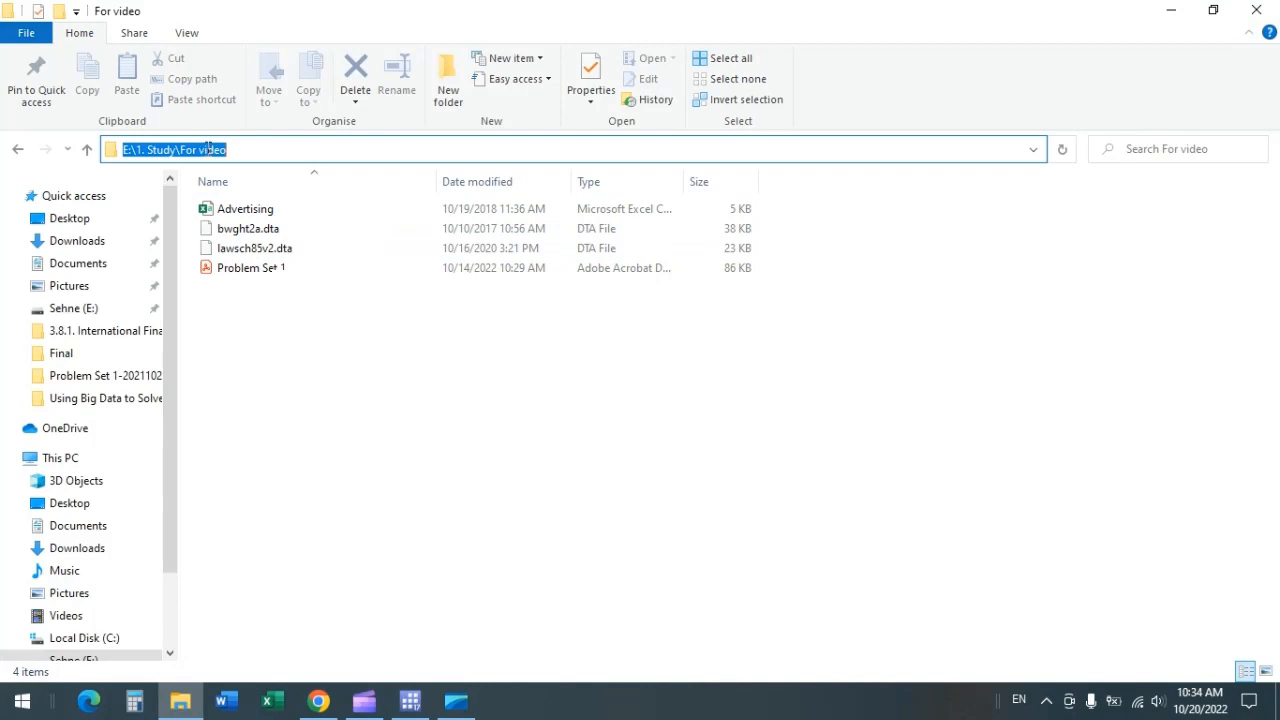
pyautogui.rightClick(207, 151)
pyautogui.click(322, 208)
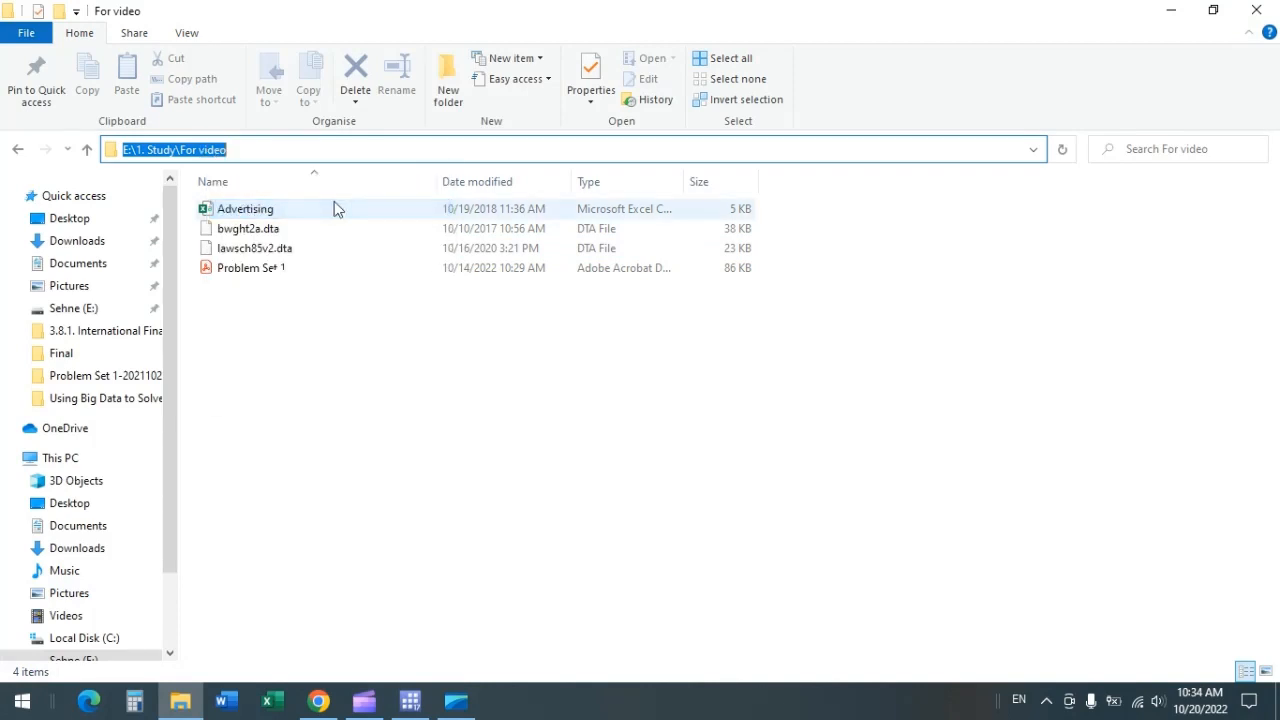
pyautogui.hotkey('alt', 'Tab')
pyautogui.hotkey('ctrl', 'v')
pyautogui.click(195, 636)
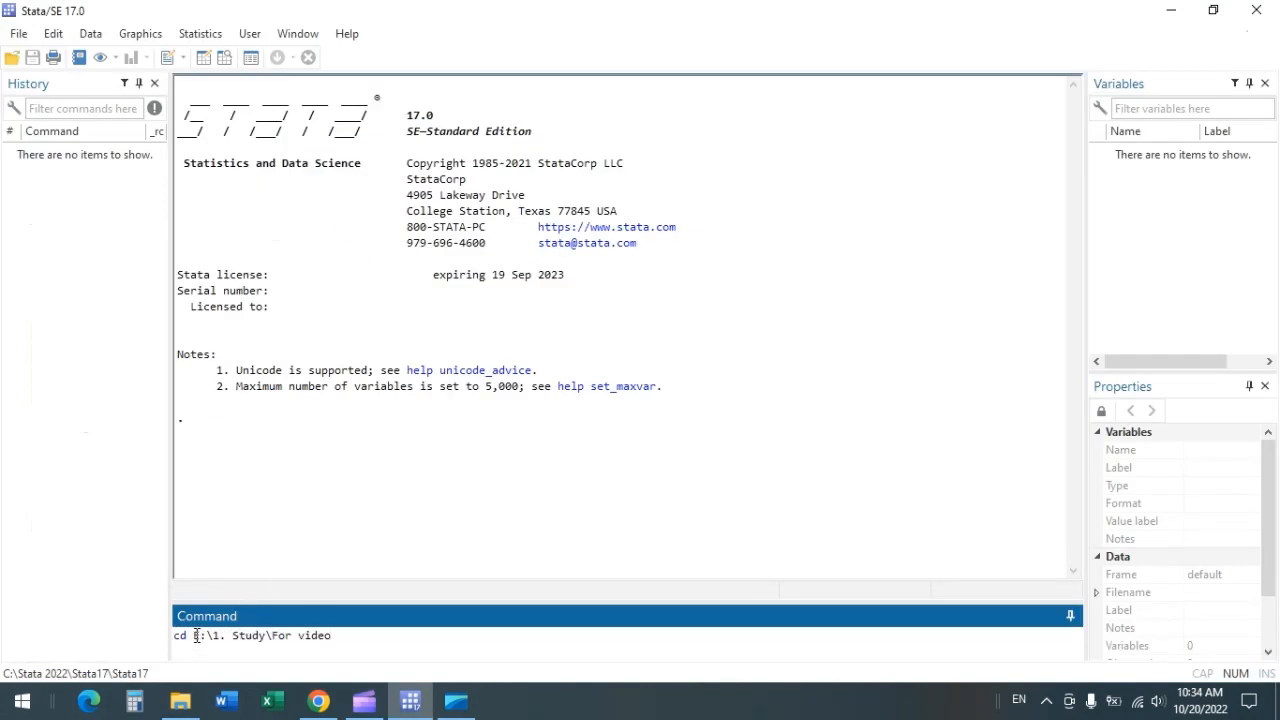
pyautogui.write('"')
pyautogui.click(346, 635)
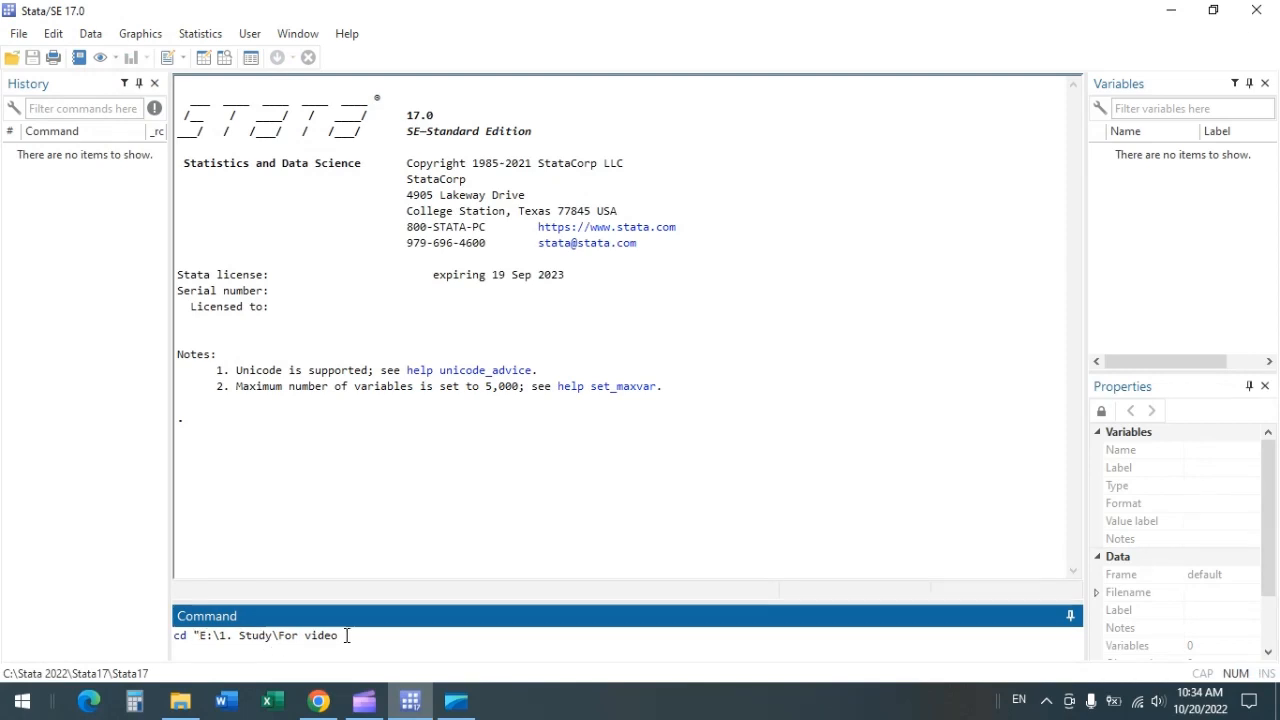
pyautogui.write('"')
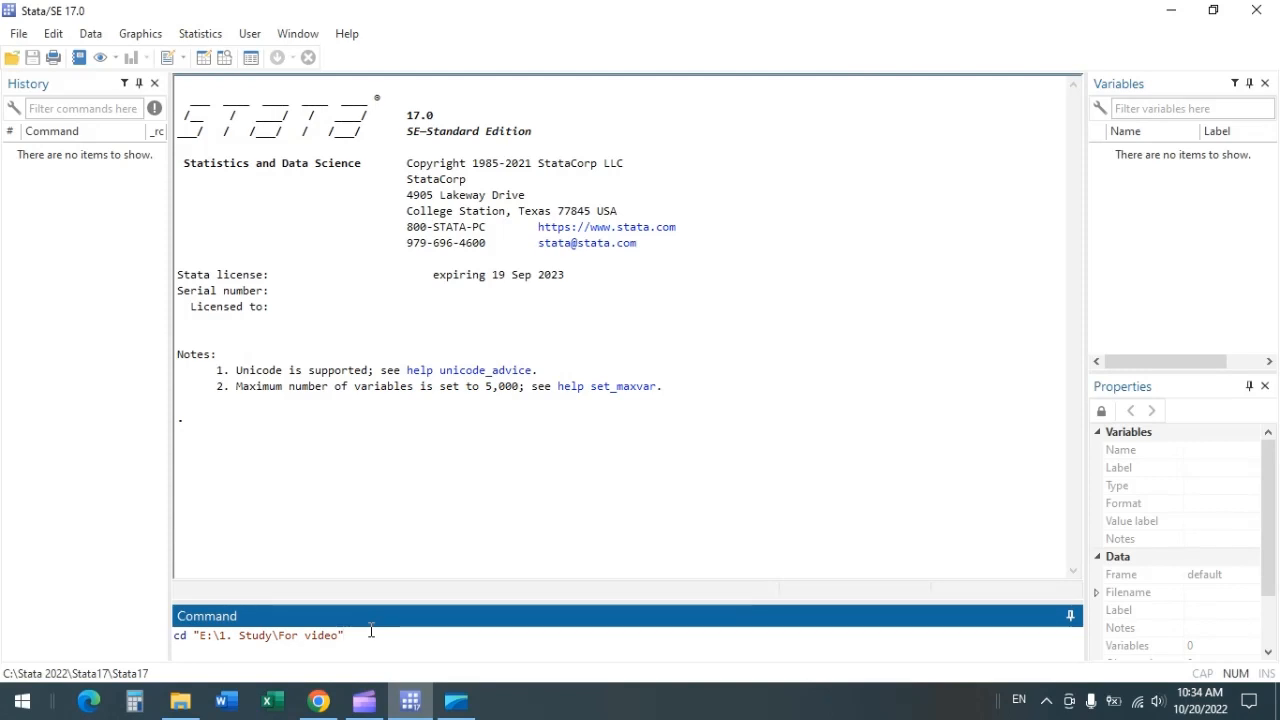
pyautogui.press('Return')
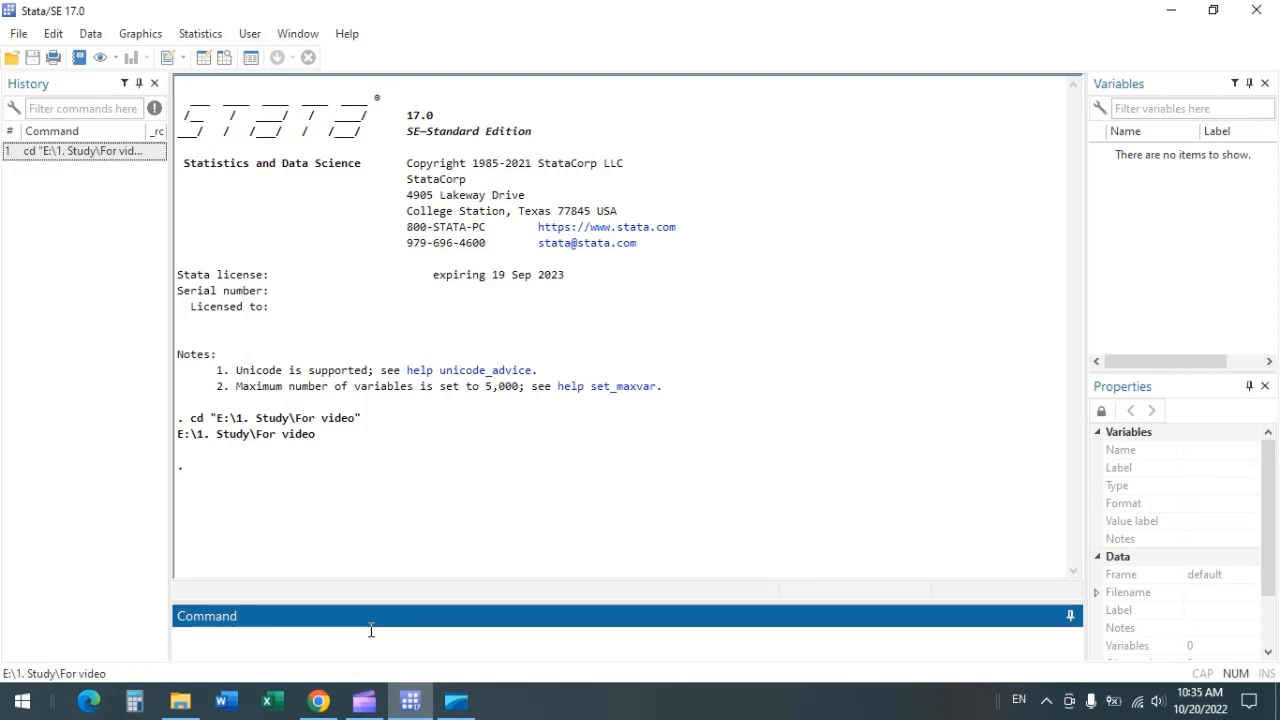
# Step: Load the dataset bwght2a.dta from the working directory with the use command and the clear option
pyautogui.write('use')
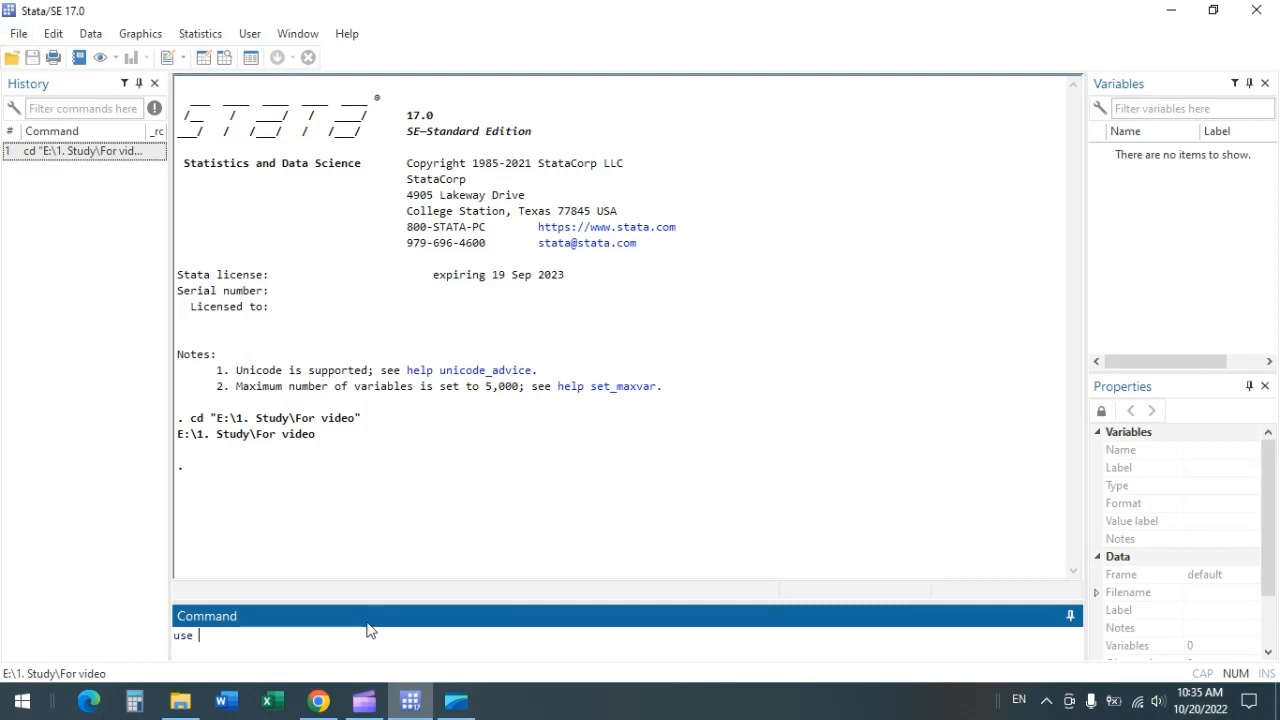
pyautogui.hotkey('alt', 'Tab')
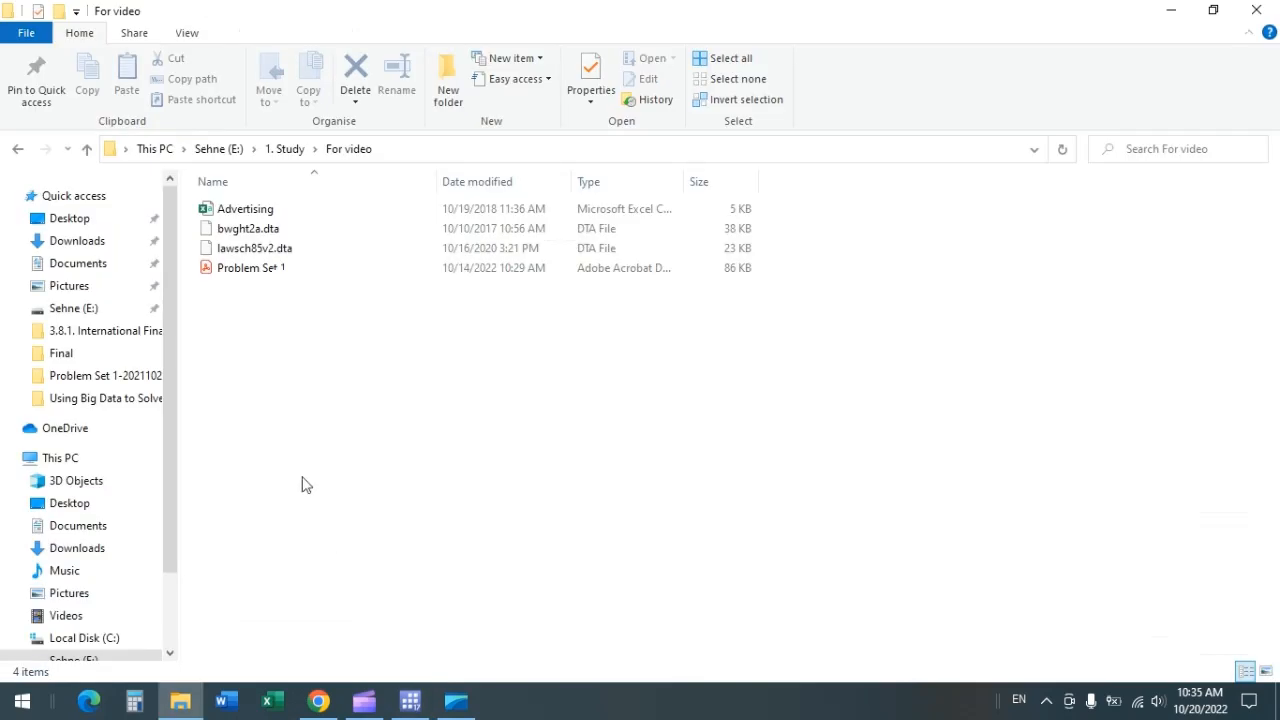
pyautogui.rightClick(266, 232)
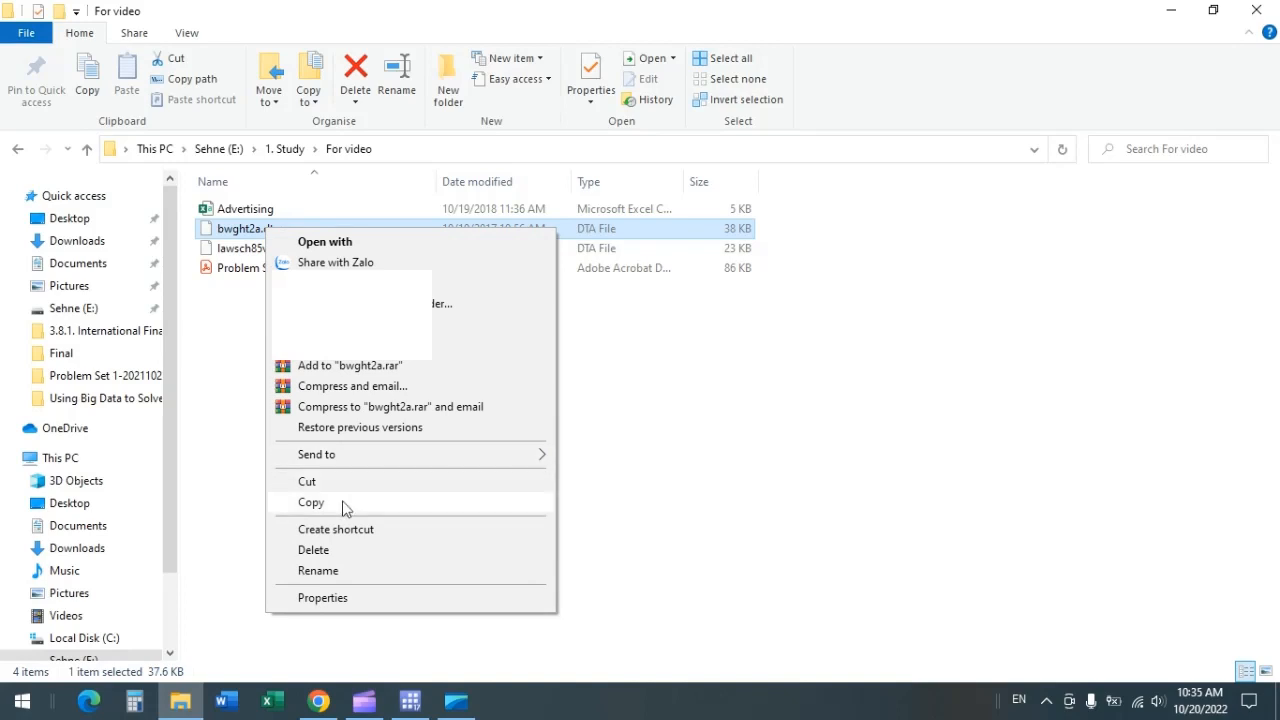
pyautogui.click(236, 314)
pyautogui.click(240, 230)
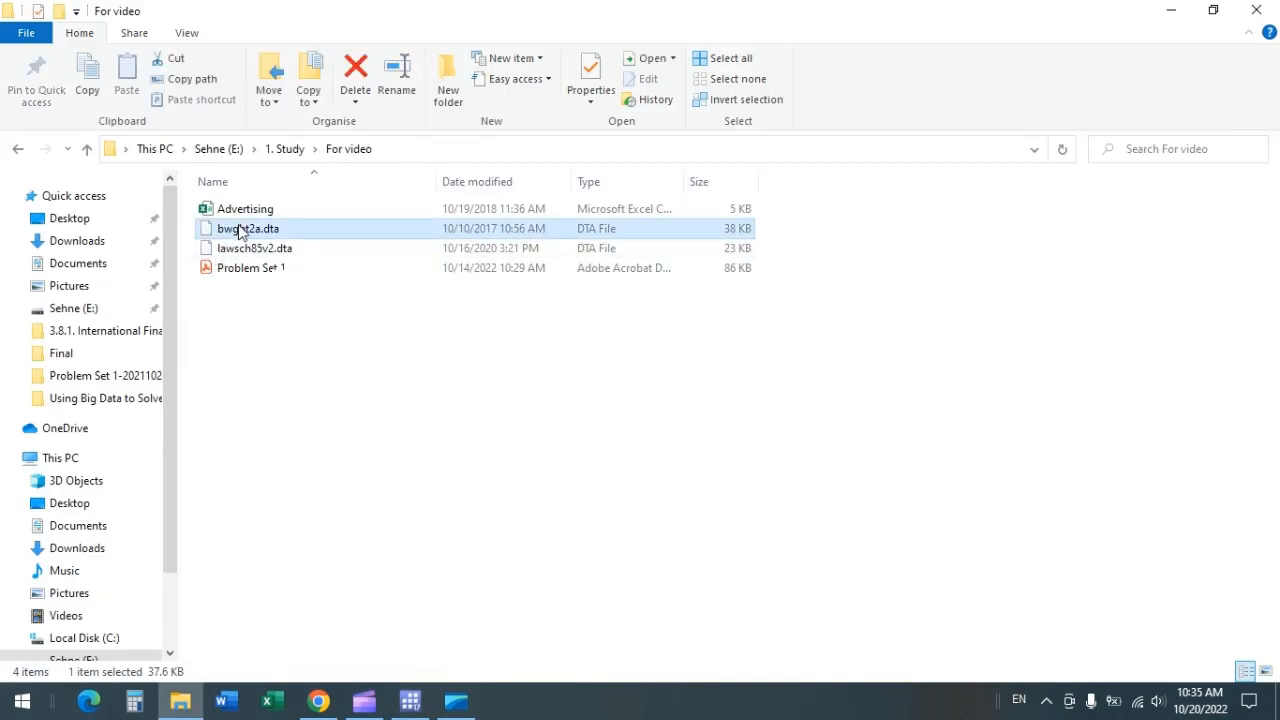
pyautogui.click(240, 231)
pyautogui.moveTo(285, 230); pyautogui.dragTo(219, 234)
pyautogui.hotkey('ctrl', 'c')
pyautogui.hotkey('alt', 'Tab')
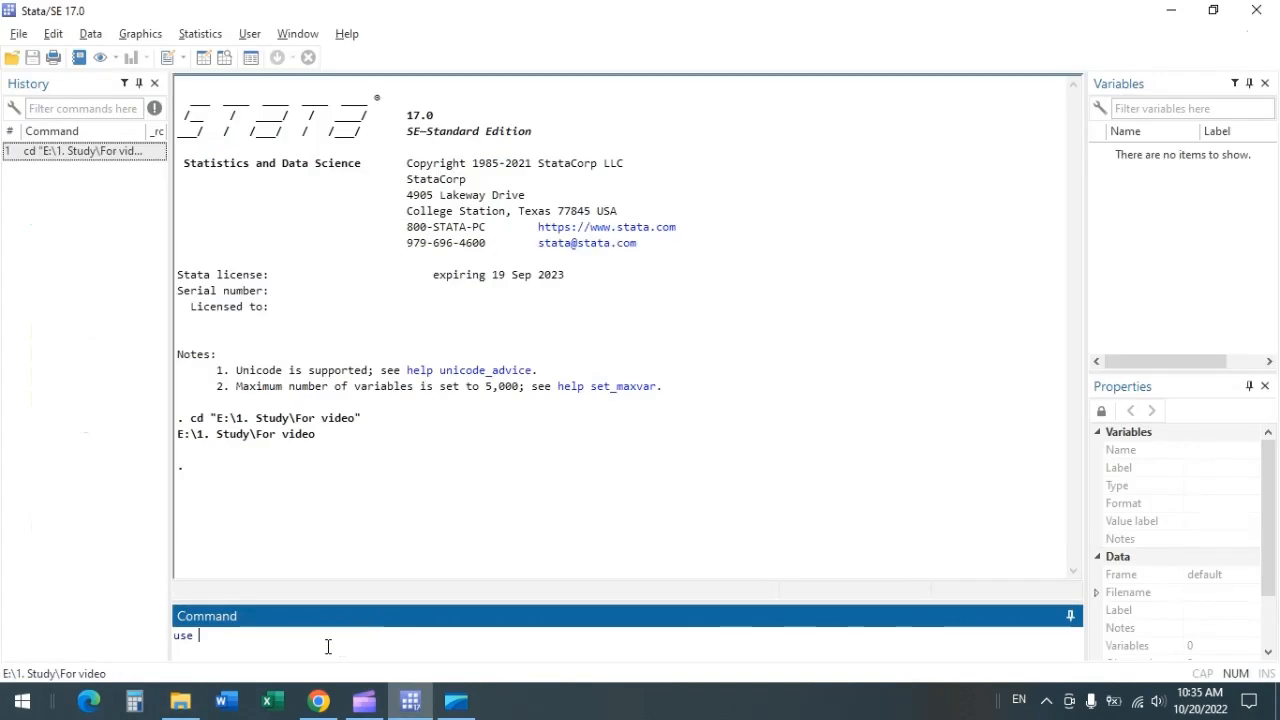
pyautogui.hotkey('ctrl', 'v')
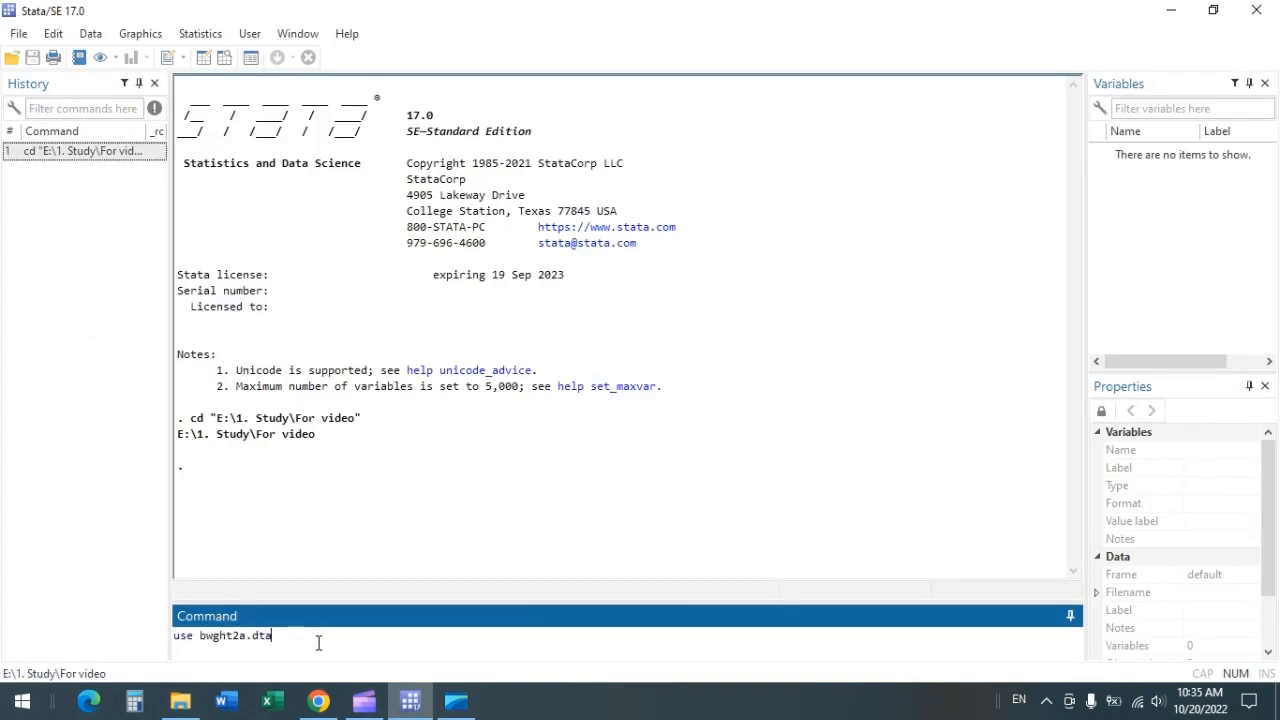
pyautogui.write(', clear')
pyautogui.press('Return')
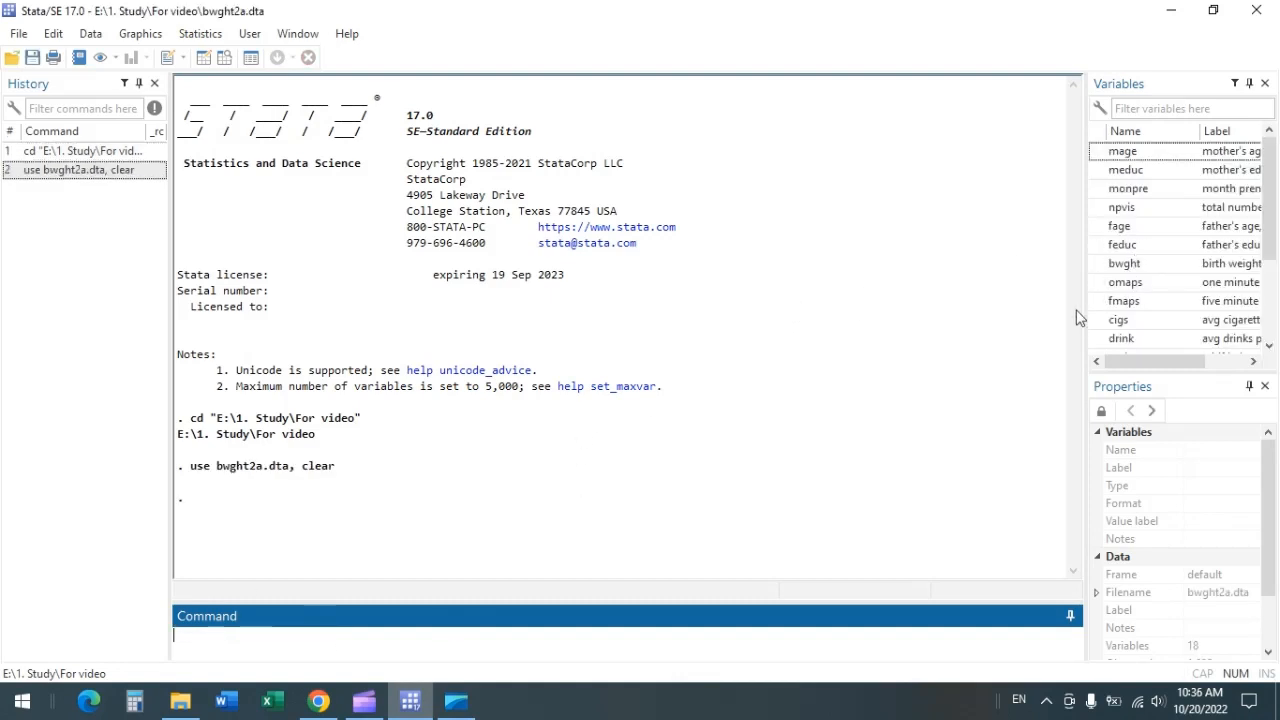
# Step: Widen the variable list so full labels are readable, and examine the variables and the dataset's properties
pyautogui.moveTo(1084, 311); pyautogui.dragTo(999, 313)
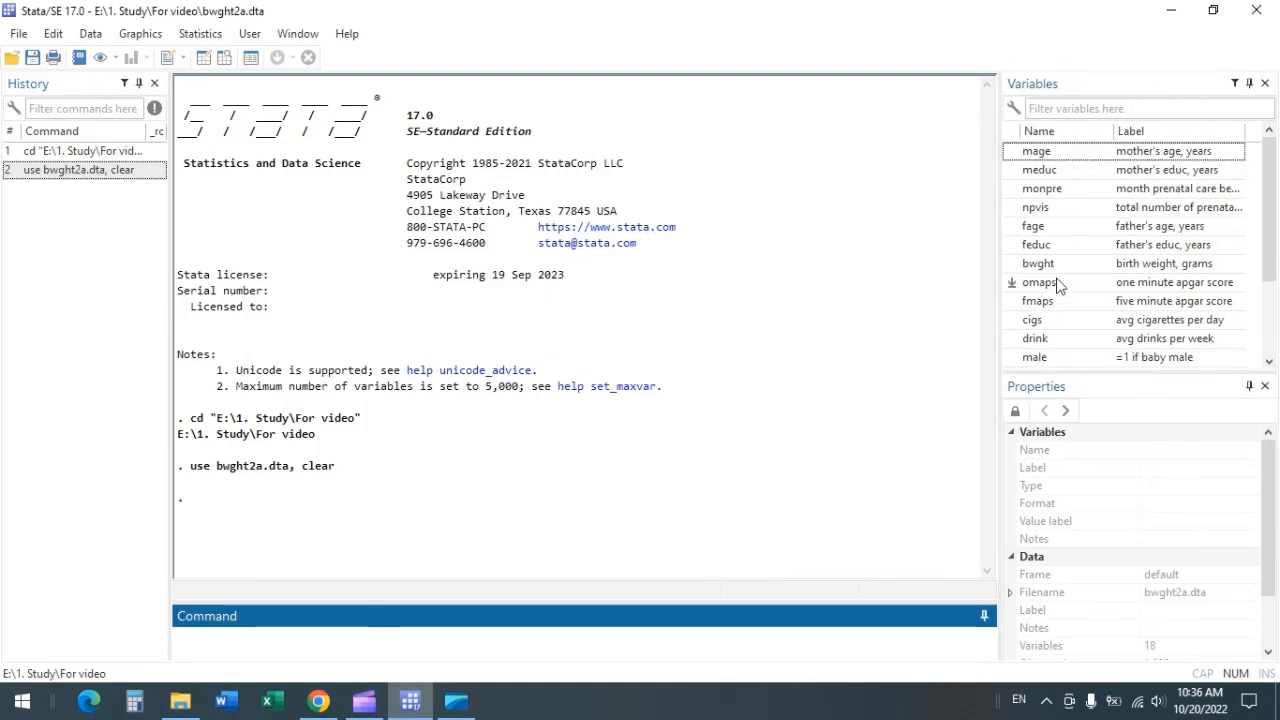
pyautogui.scroll(-2, 1060, 286)
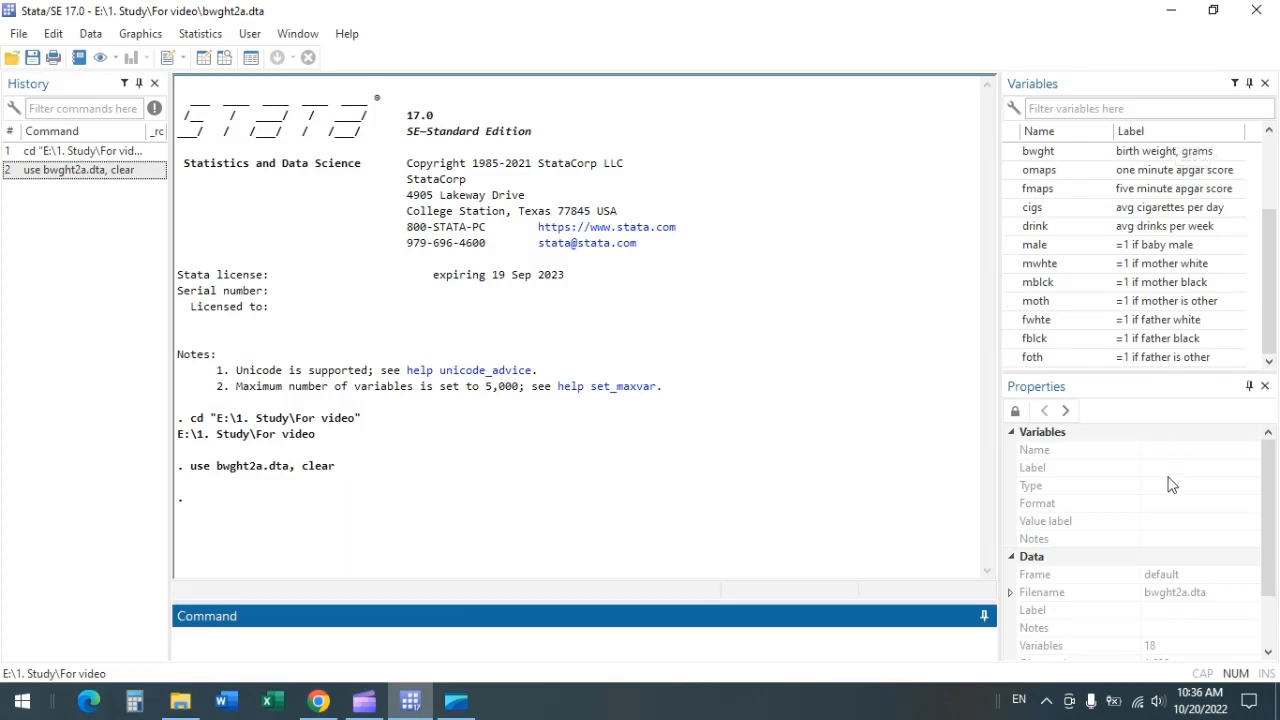
pyautogui.scroll(-1, 1262, 498)
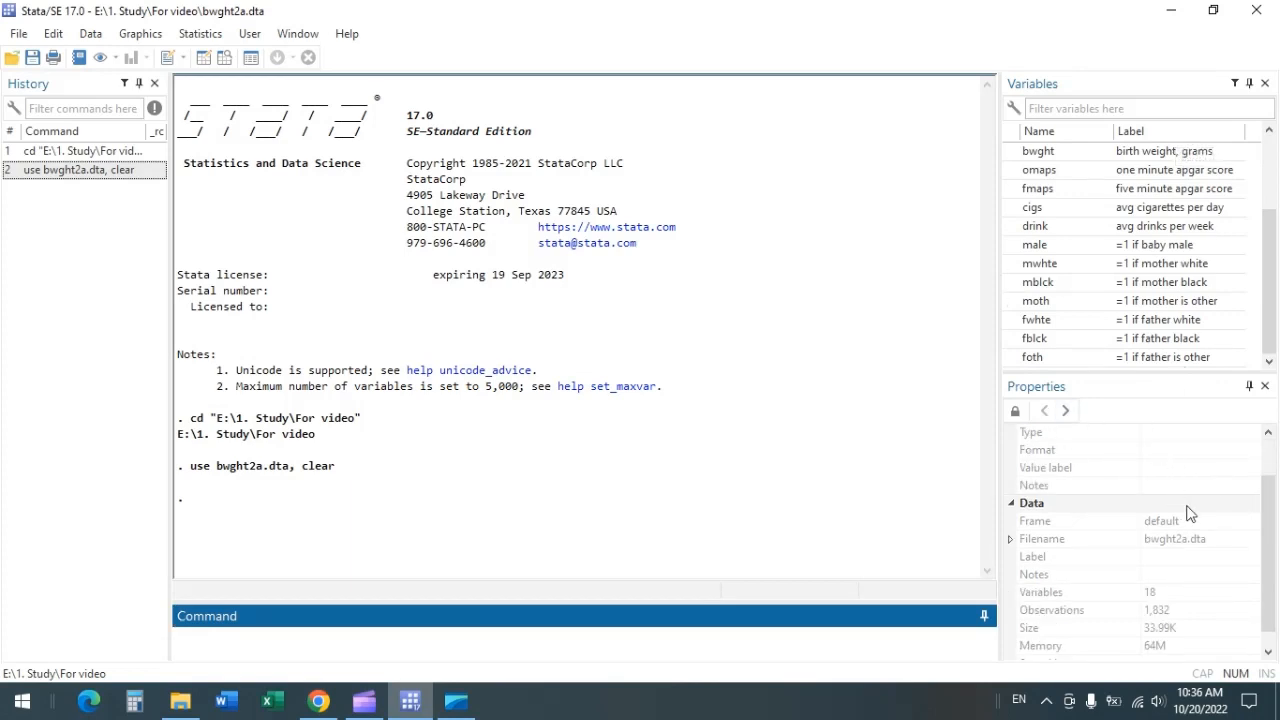
pyautogui.scroll(-1, 1205, 527)
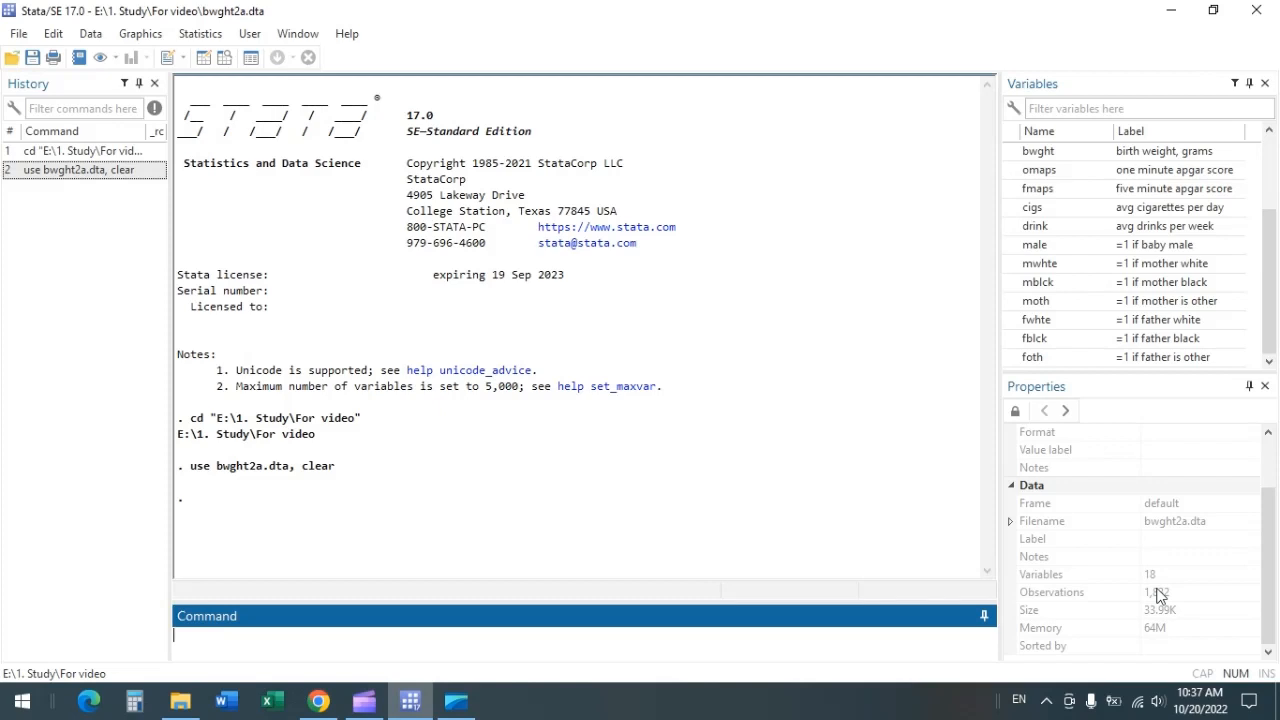
pyautogui.scroll(2, 1209, 243)
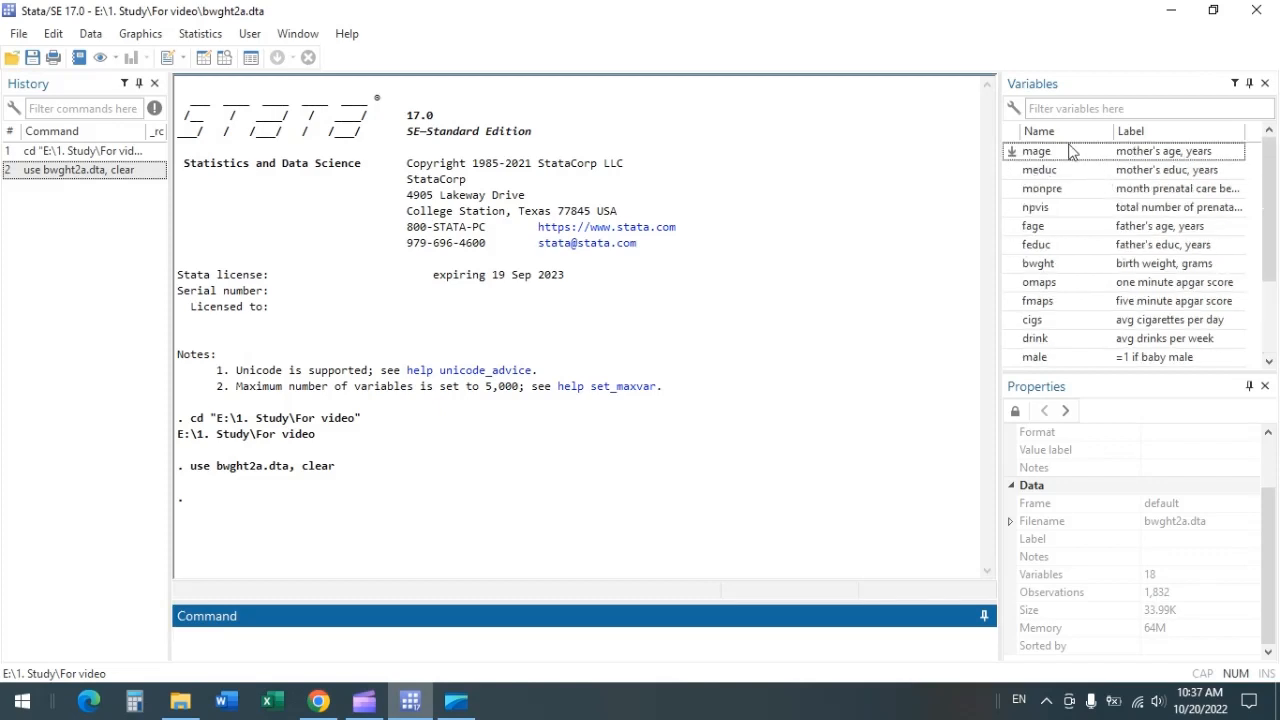
pyautogui.scroll(-2, 1085, 355)
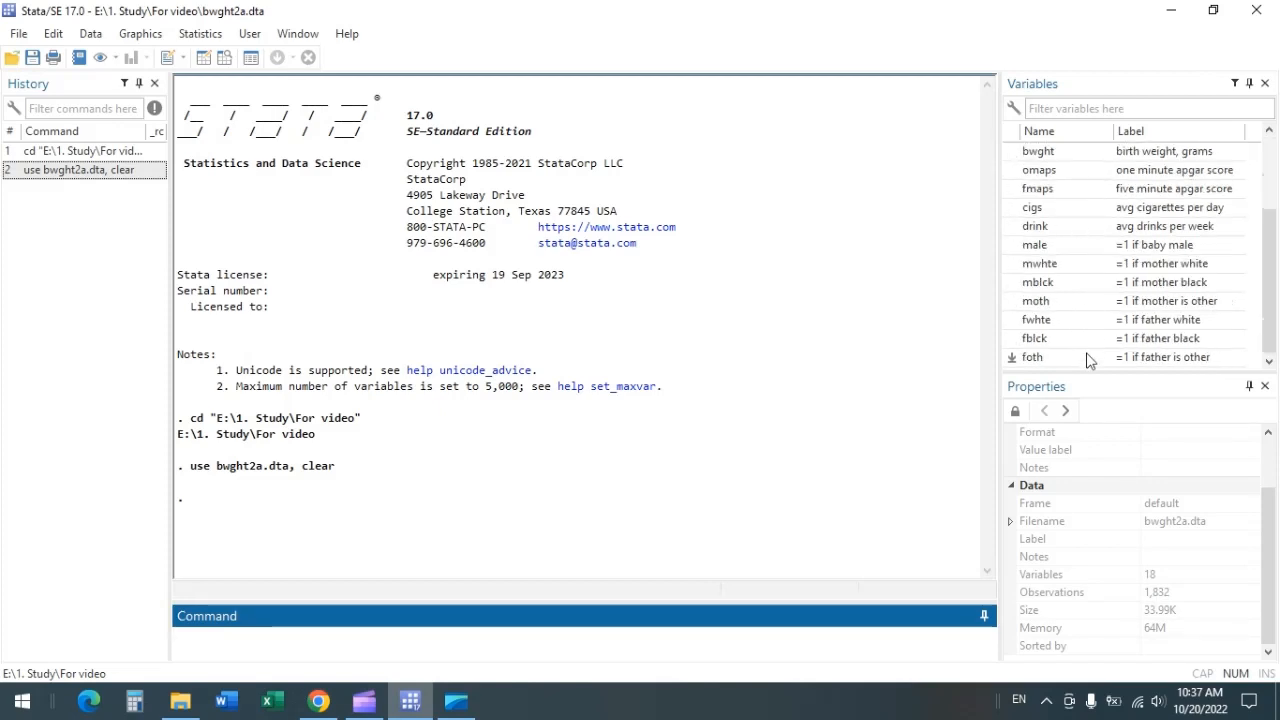
pyautogui.scroll(2, 1082, 355)
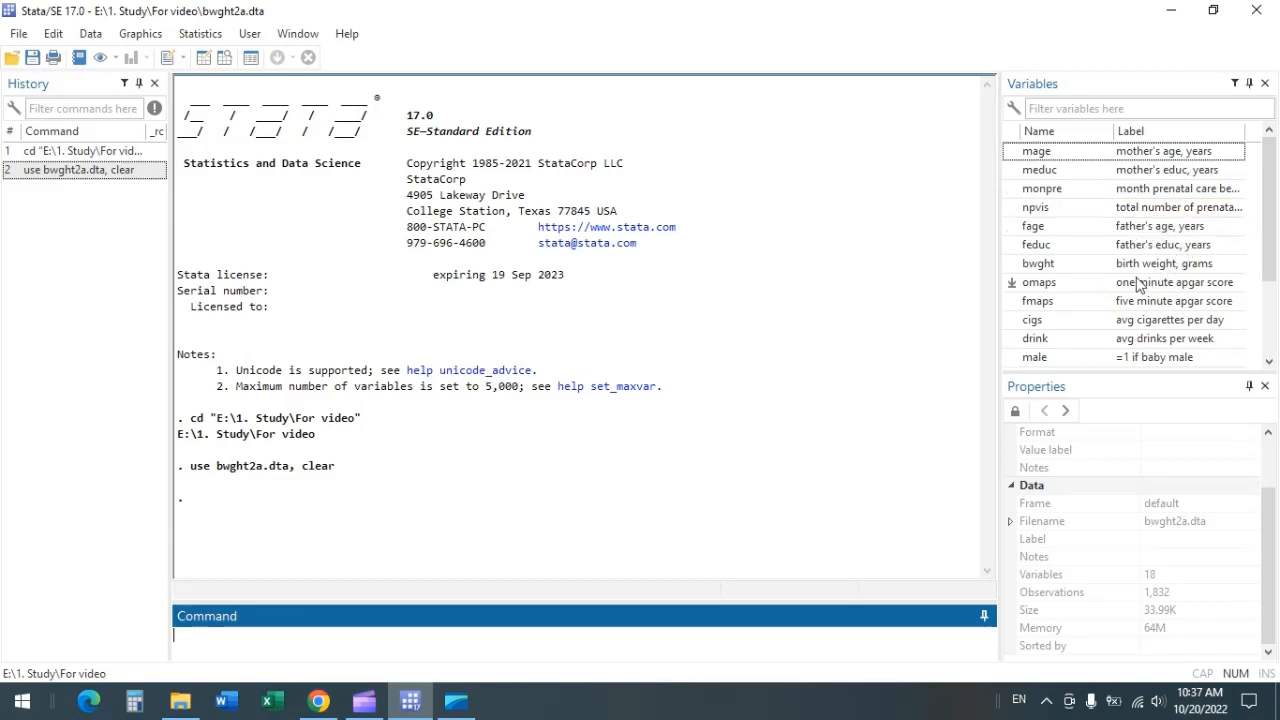
pyautogui.scroll(-1, 1160, 312)
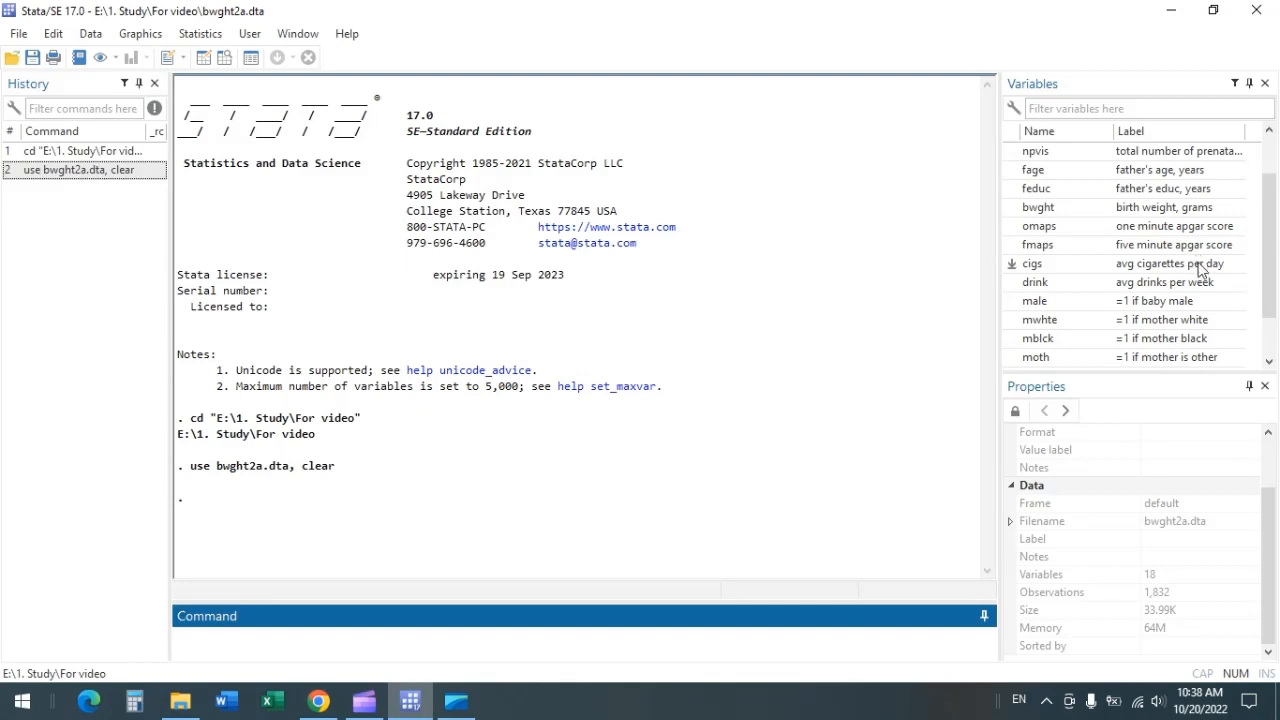
pyautogui.scroll(-1, 1196, 280)
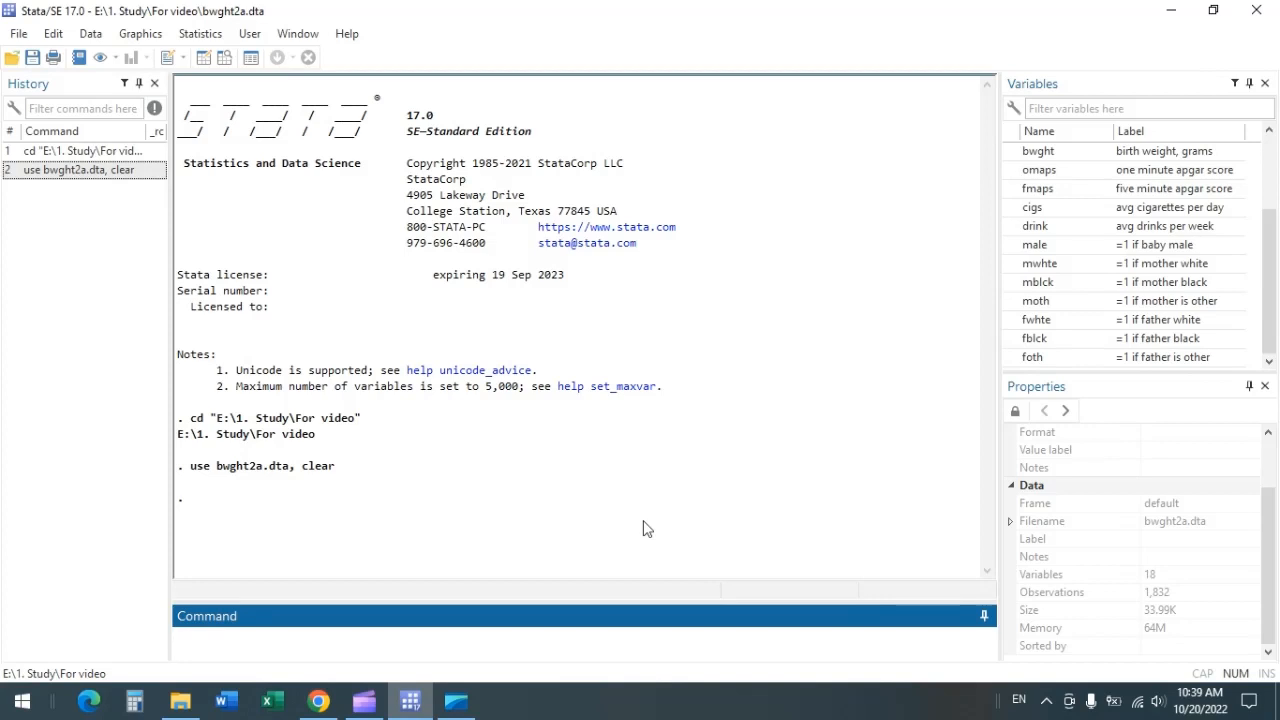
# Step: Open the dataset for viewing with the browse command, look through its rows full-screen, and return to the main window
pyautogui.write('browse')
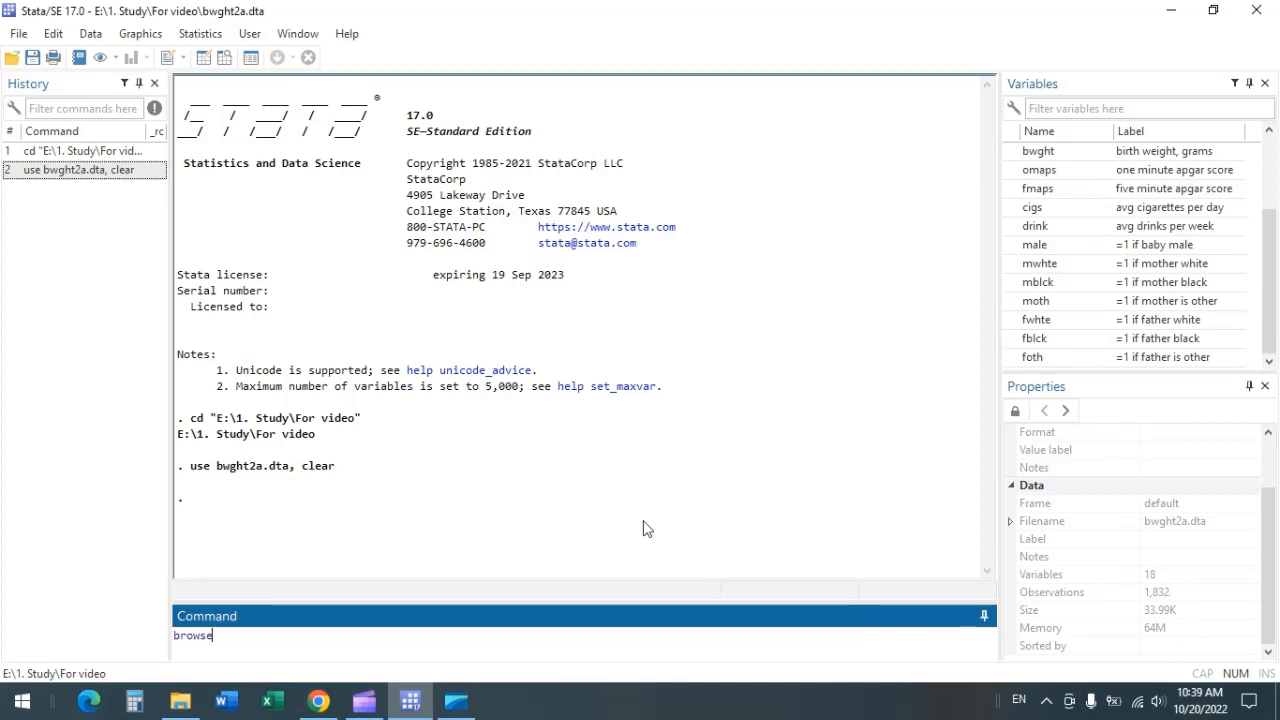
pyautogui.press('Return')
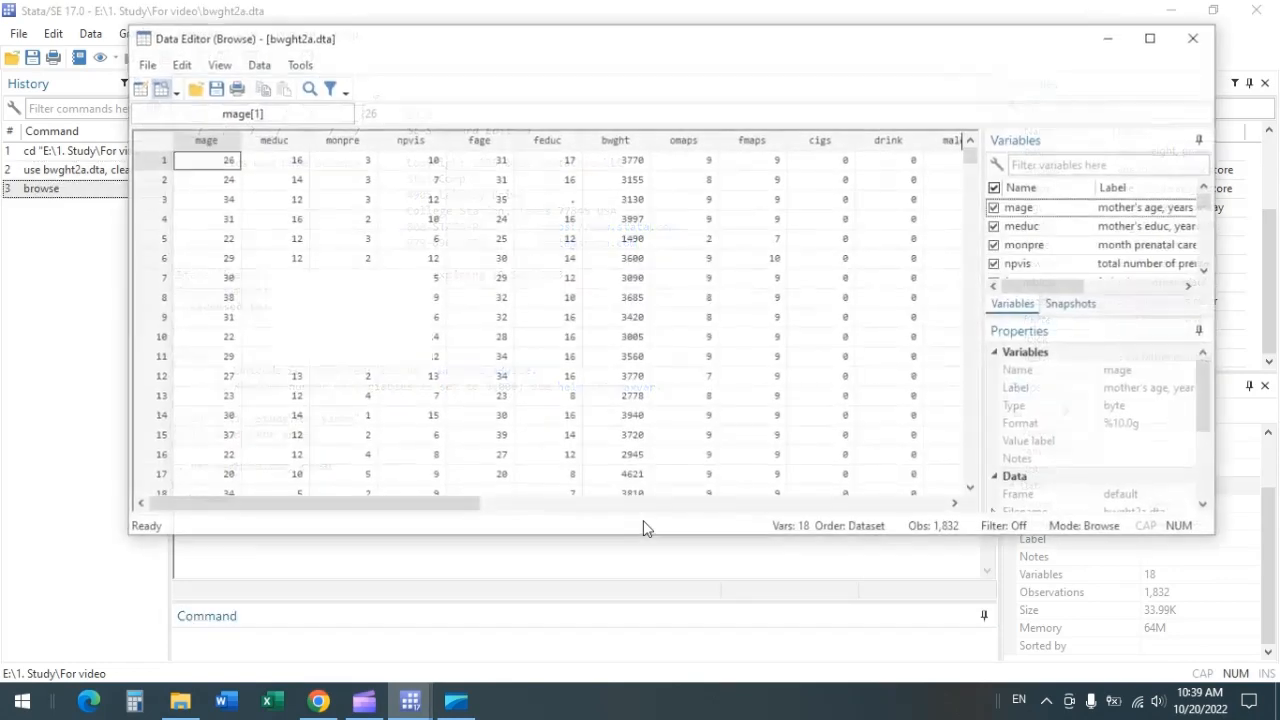
pyautogui.click(1151, 37)
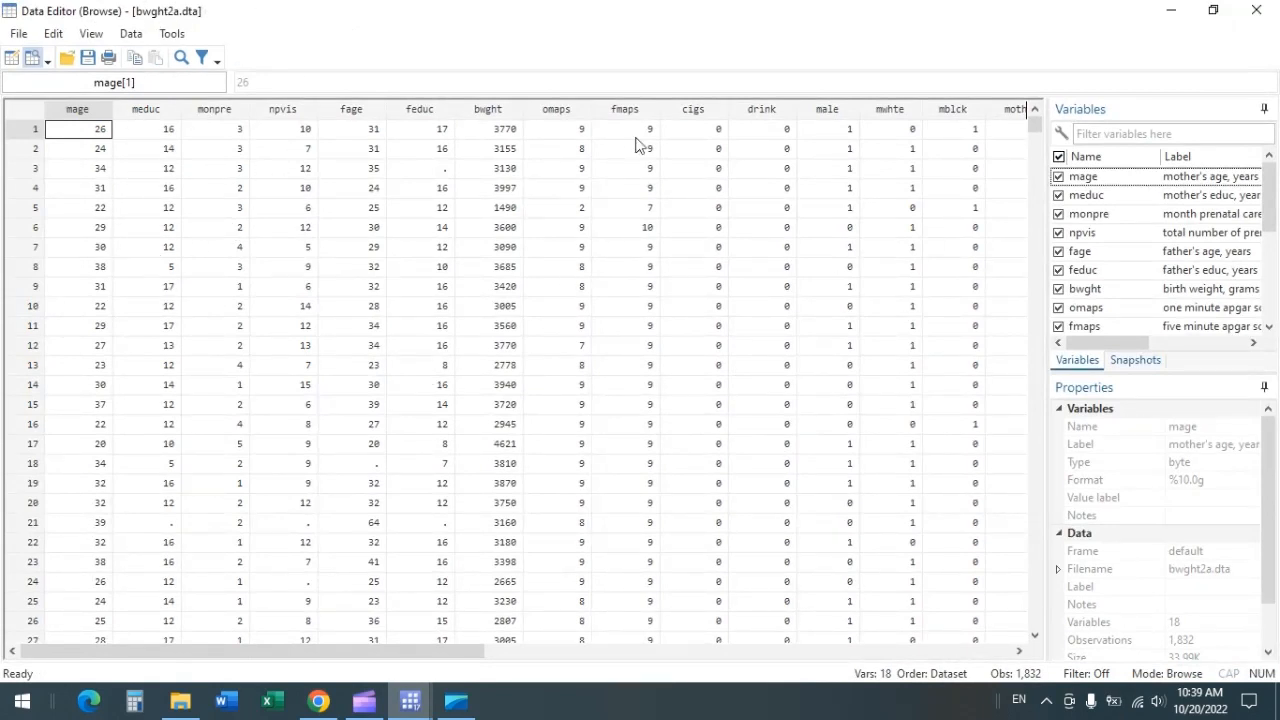
pyautogui.moveTo(423, 663); pyautogui.dragTo(271, 663)
pyautogui.scroll(-19, 417, 429)
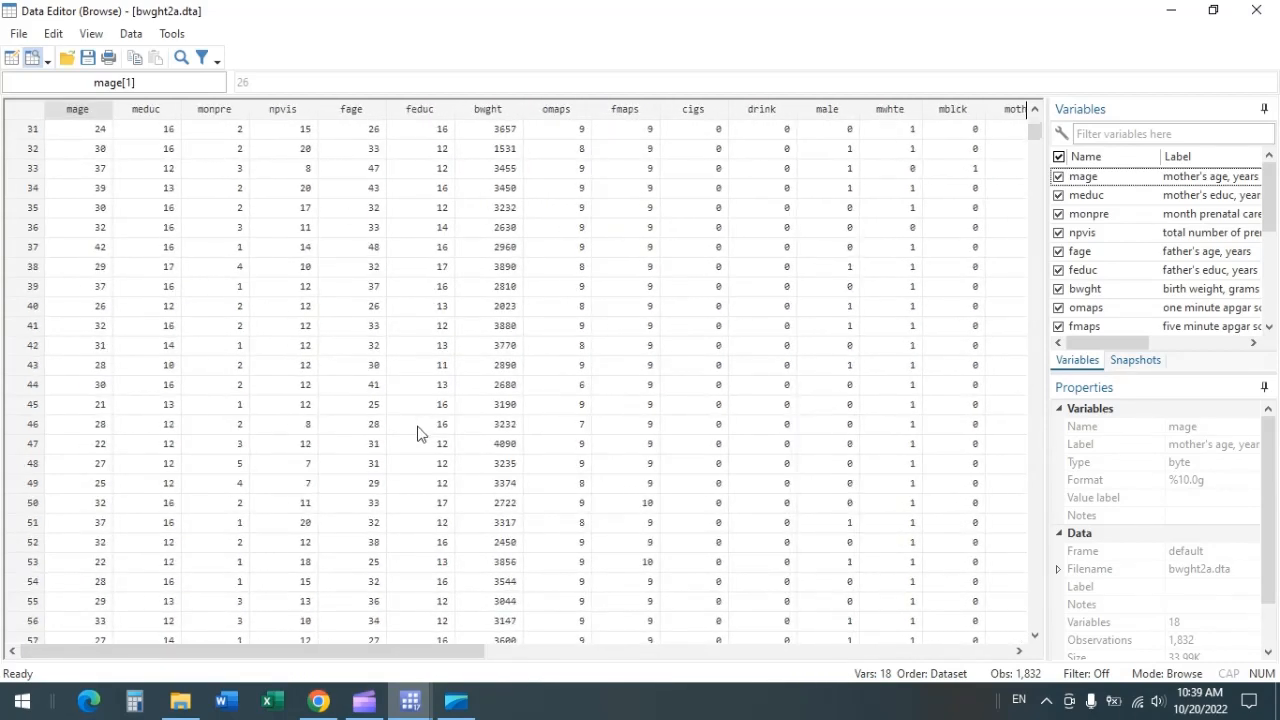
pyautogui.scroll(-20, 422, 430)
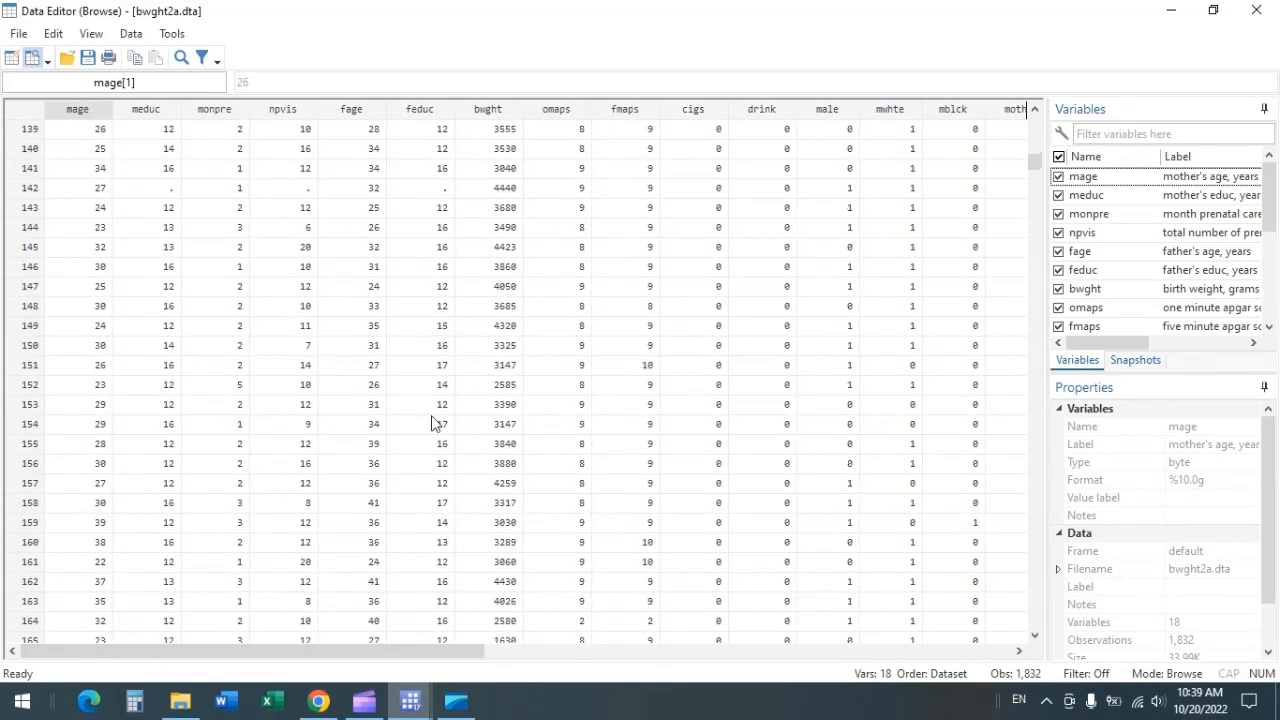
pyautogui.click(1171, 11)
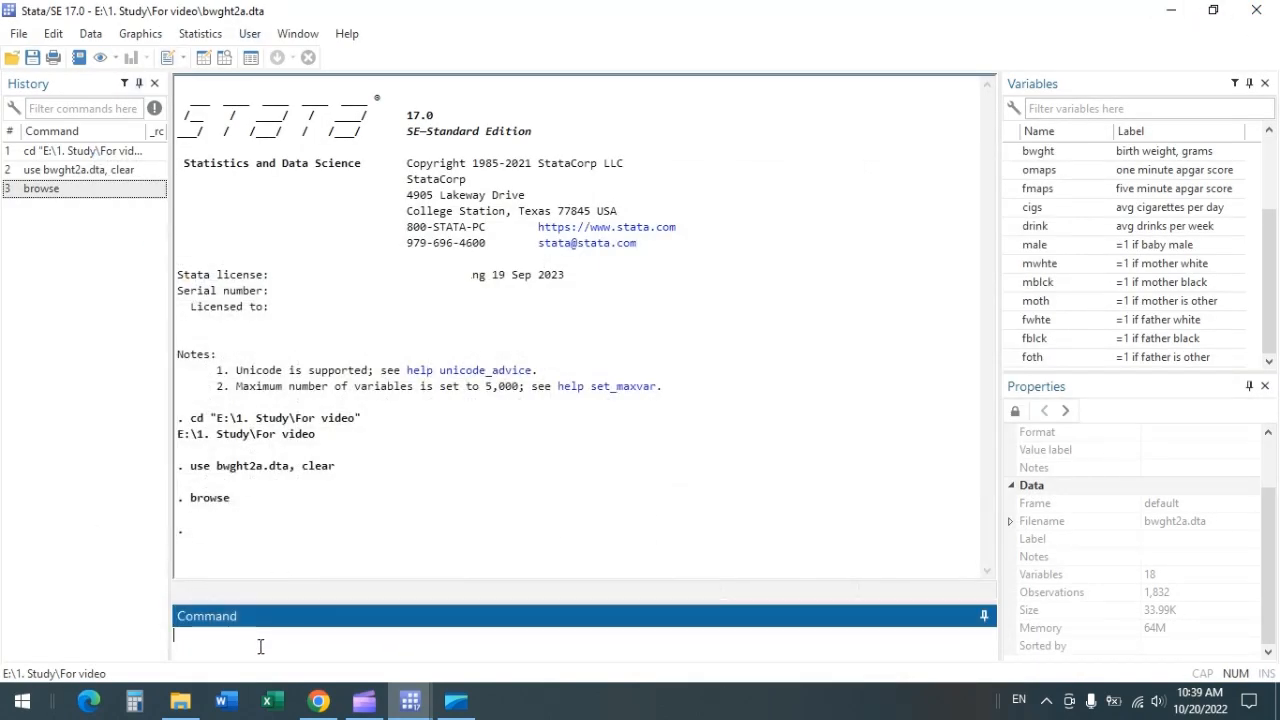
# Step: Produce summary statistics for all variables with sum, and list their storage types, formats and labels with describe
pyautogui.write('sum')
pyautogui.press('Return')
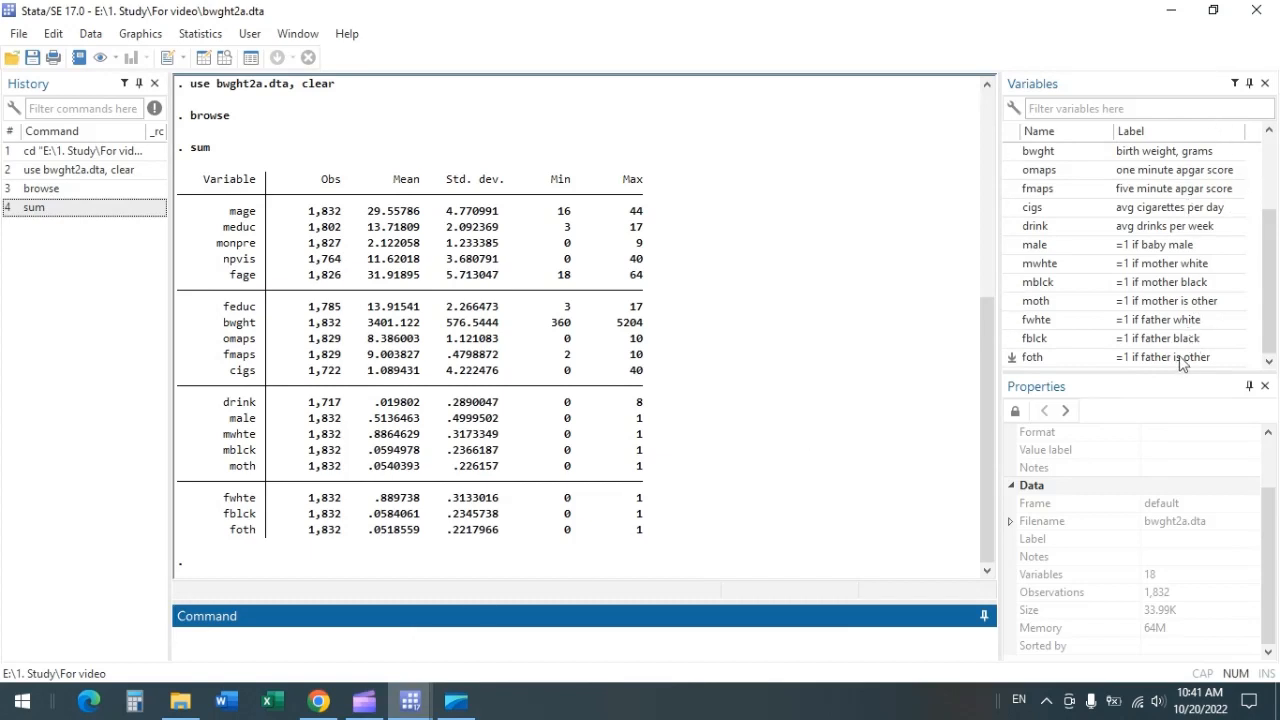
pyautogui.write('escribe')
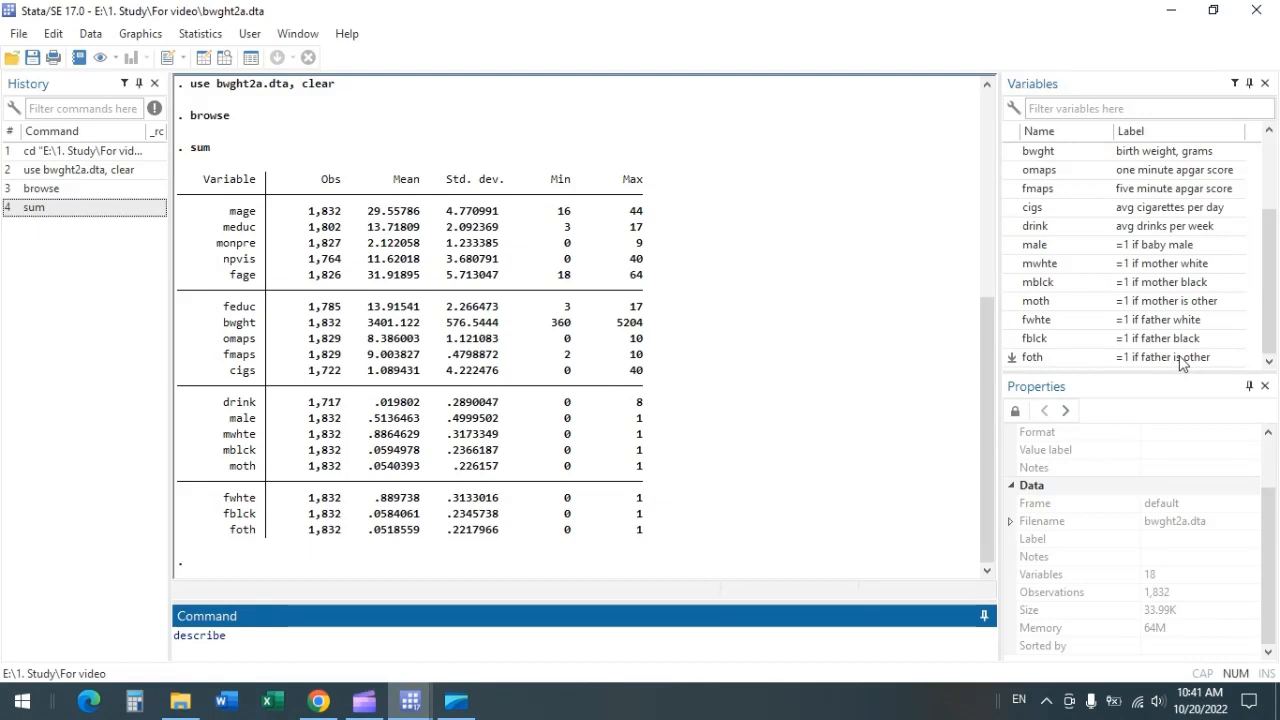
pyautogui.press('Return')
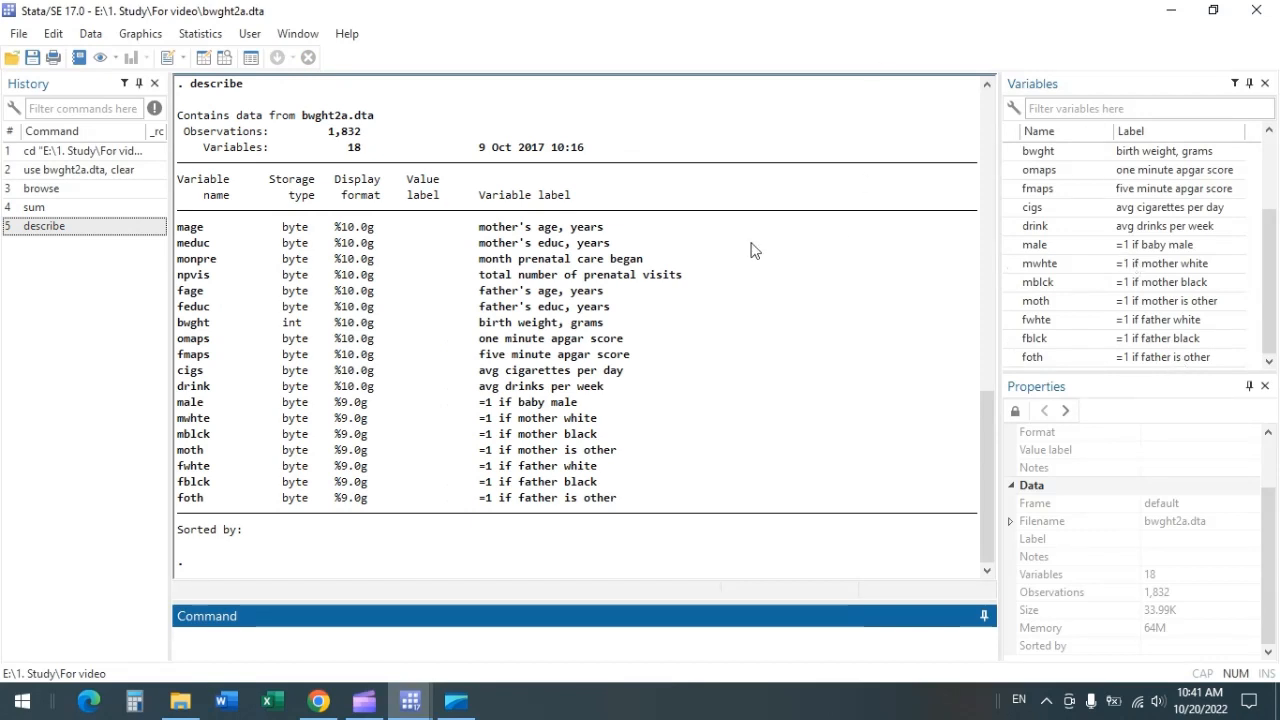
pyautogui.scroll(1, 686, 449)
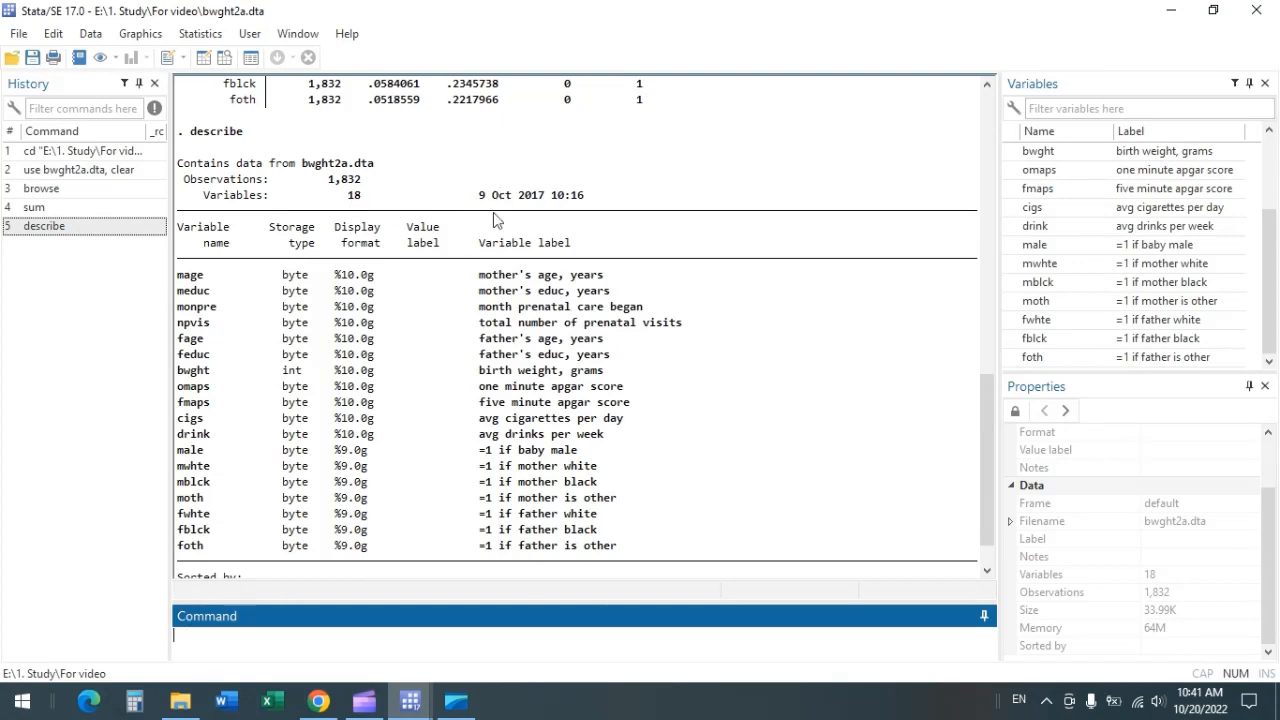
pyautogui.scroll(-1, 452, 275)
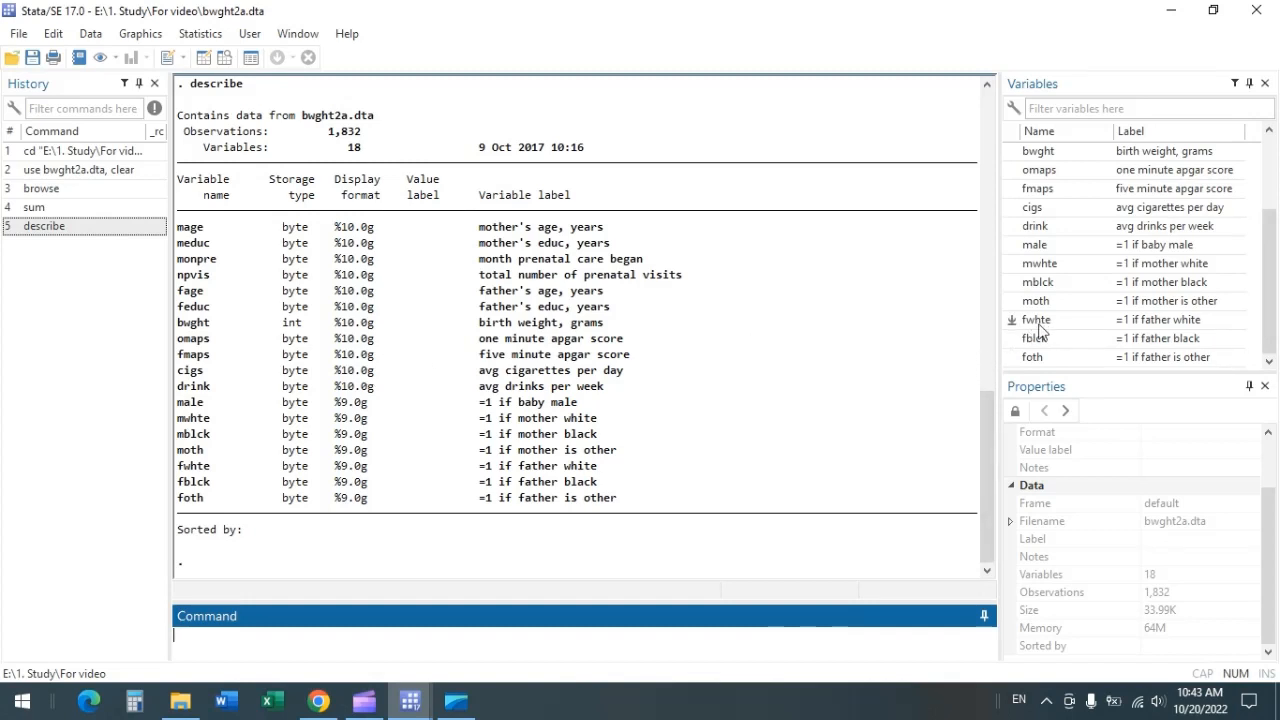
pyautogui.scroll(2, 1060, 272)
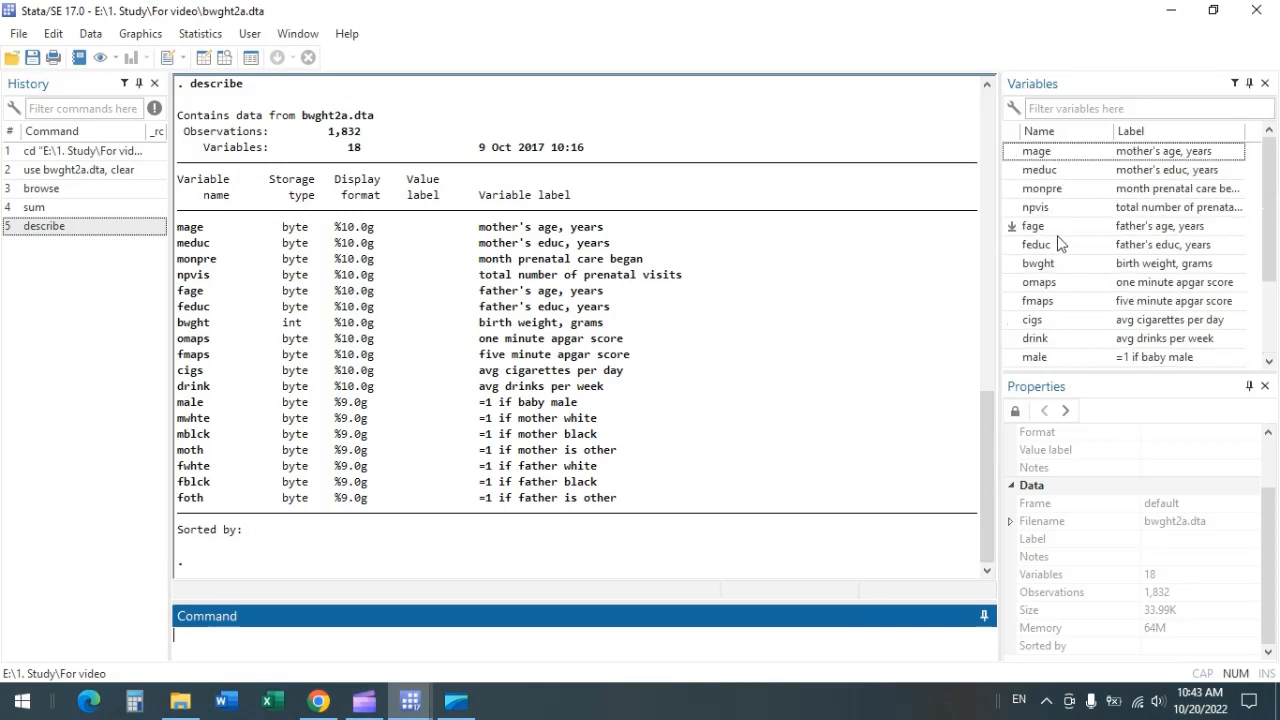
# Step: Reorder all variables in the dataset alphabetically with the command order _all, alpha
pyautogui.scroll(-2, 1062, 262)
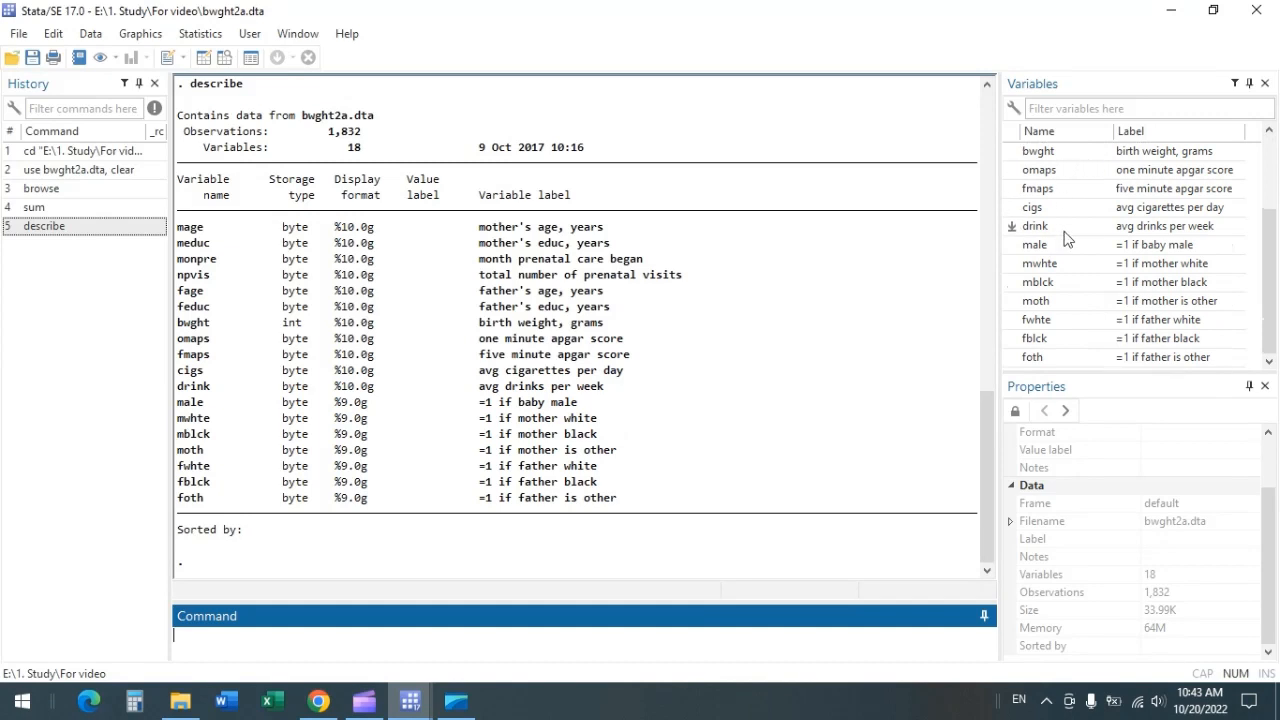
pyautogui.scroll(1, 1063, 232)
pyautogui.scroll(-1, 1058, 310)
pyautogui.write('er')
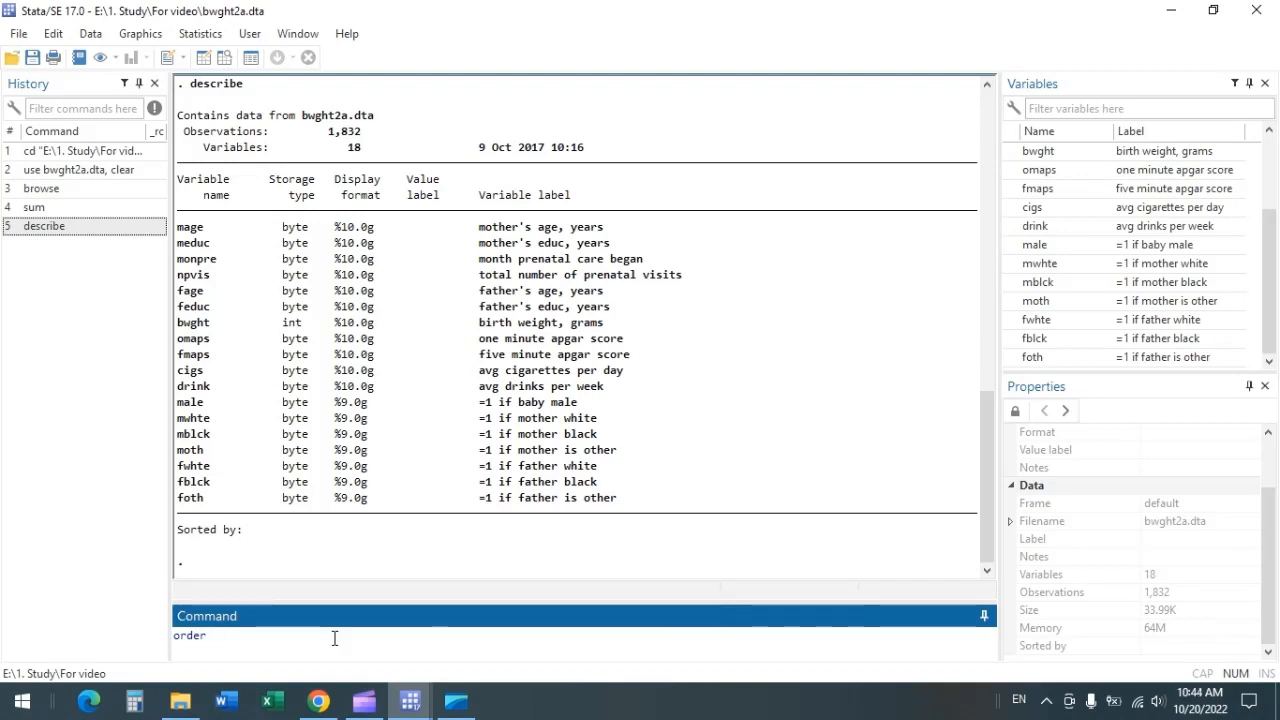
pyautogui.write('_')
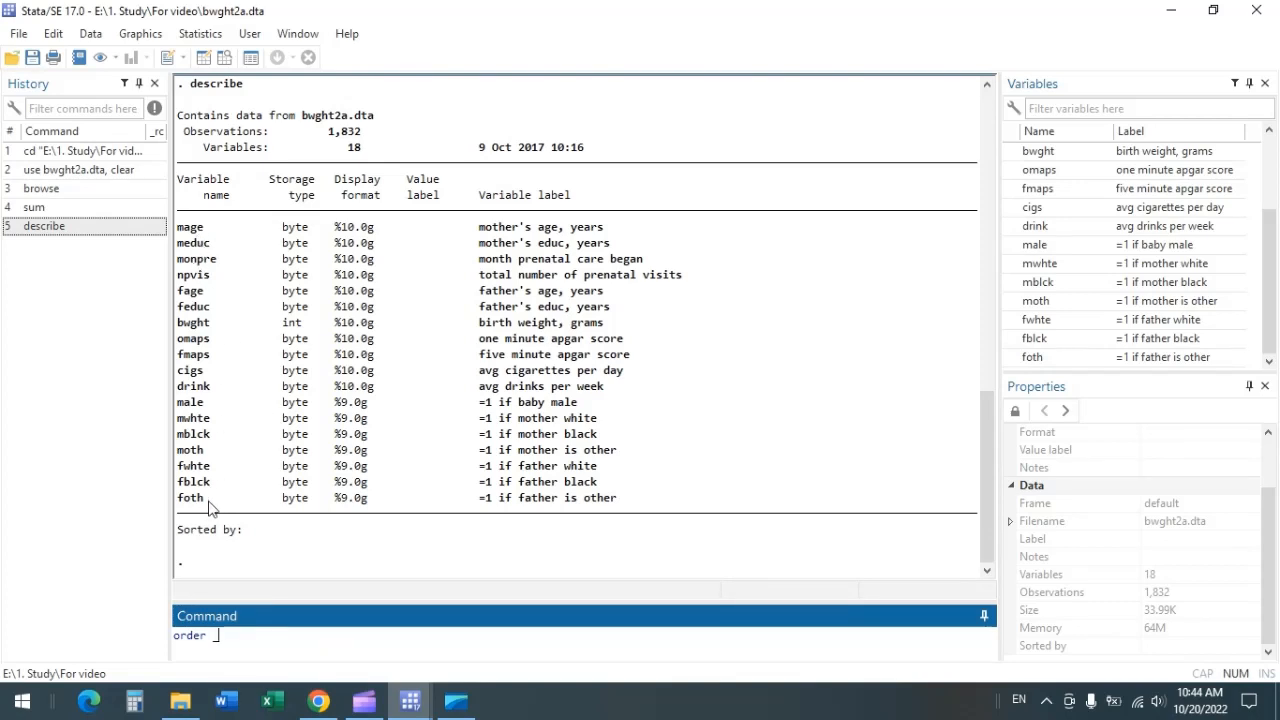
pyautogui.write('all')
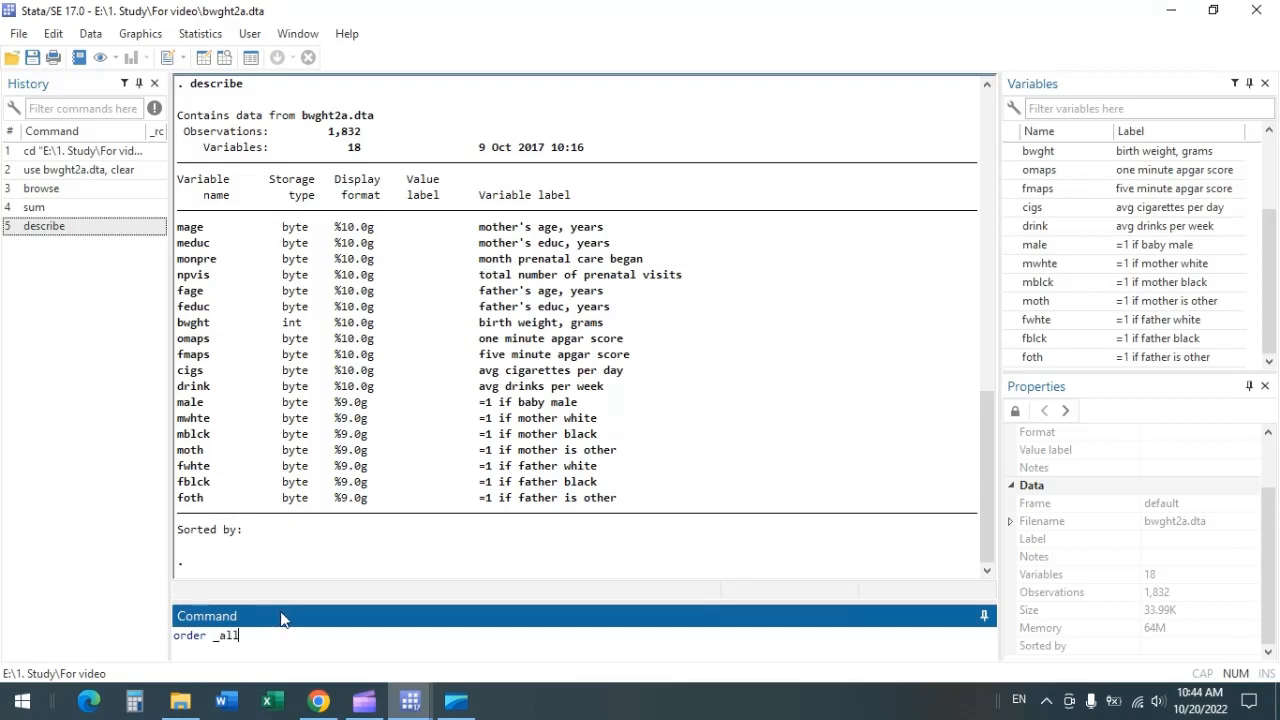
pyautogui.write(', alpha')
pyautogui.press('Return')
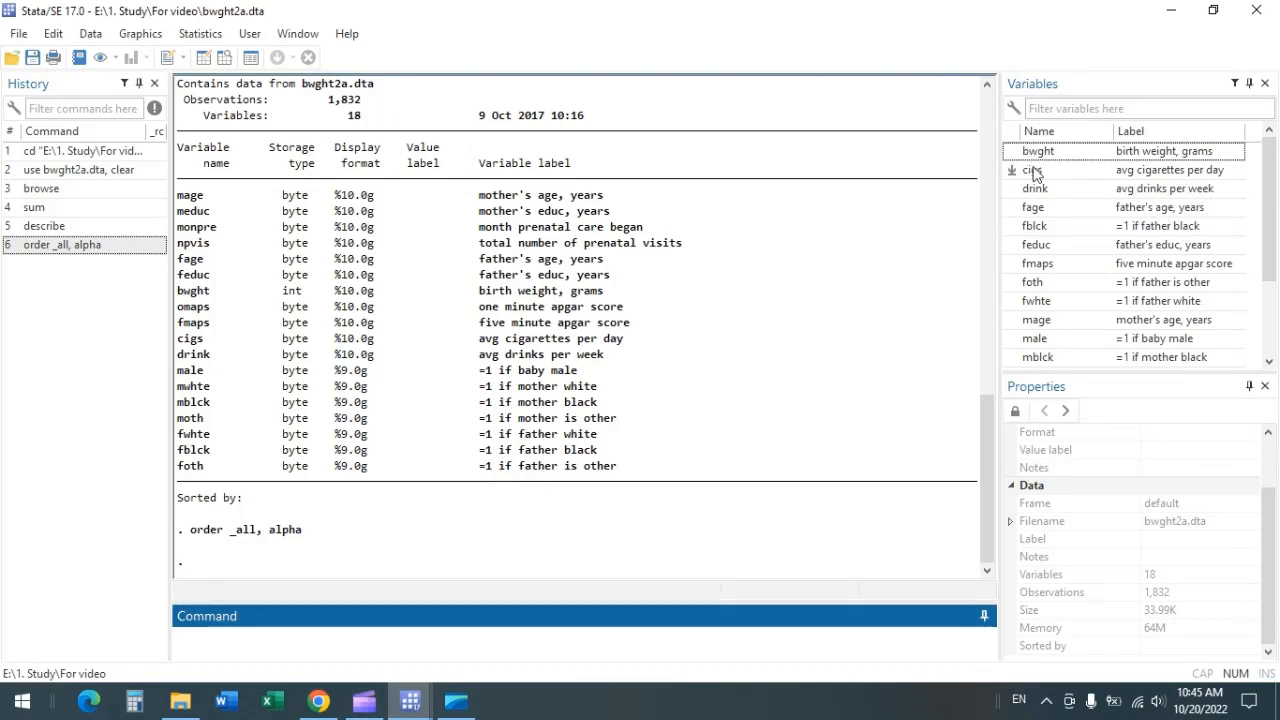
# Step: Check the reordered variable list and describe only the prenatal visits variable with describe npvis
pyautogui.scroll(-2, 1043, 320)
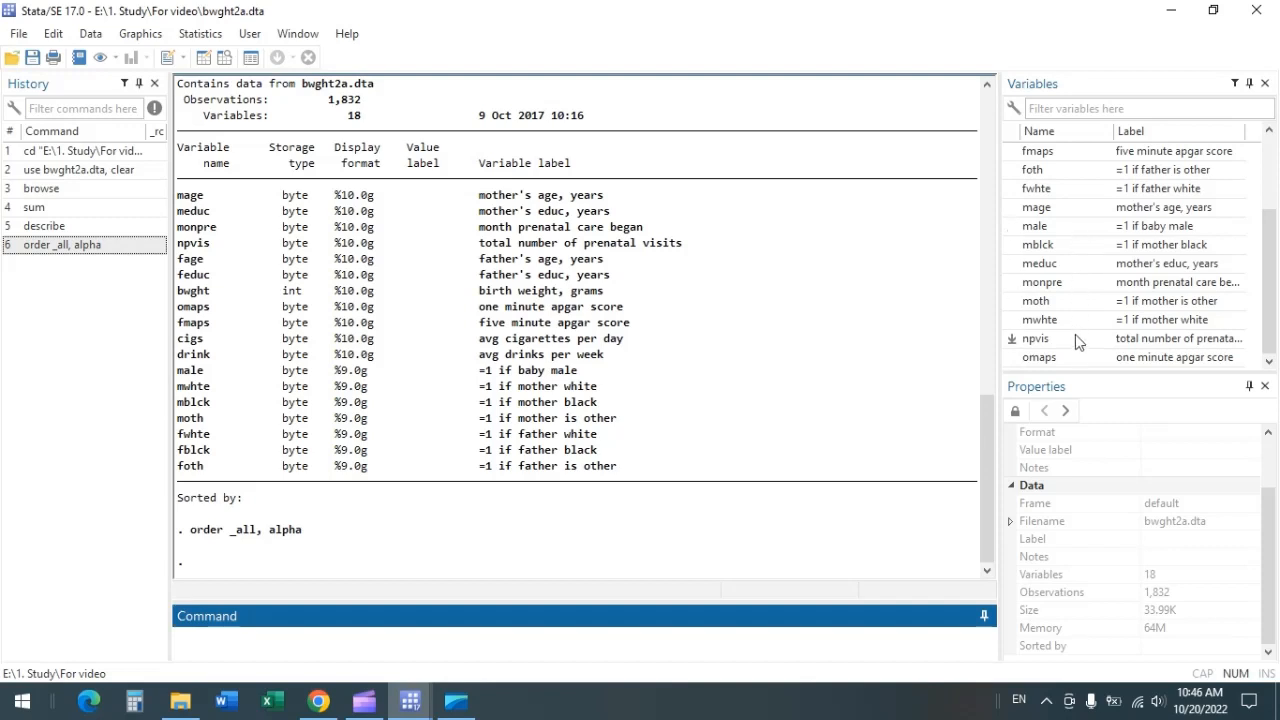
pyautogui.scroll(2, 1074, 225)
pyautogui.scroll(-2, 1074, 225)
pyautogui.scroll(2, 1075, 225)
pyautogui.scroll(-2, 1075, 224)
pyautogui.write('describe')
pyautogui.write('npvis')
pyautogui.press('BackSpace')
pyautogui.press('BackSpace')
pyautogui.press('BackSpace')
pyautogui.press('BackSpace')
pyautogui.press('BackSpace')
pyautogui.click(1012, 345)
pyautogui.doubleClick(1012, 345)
pyautogui.click(314, 635)
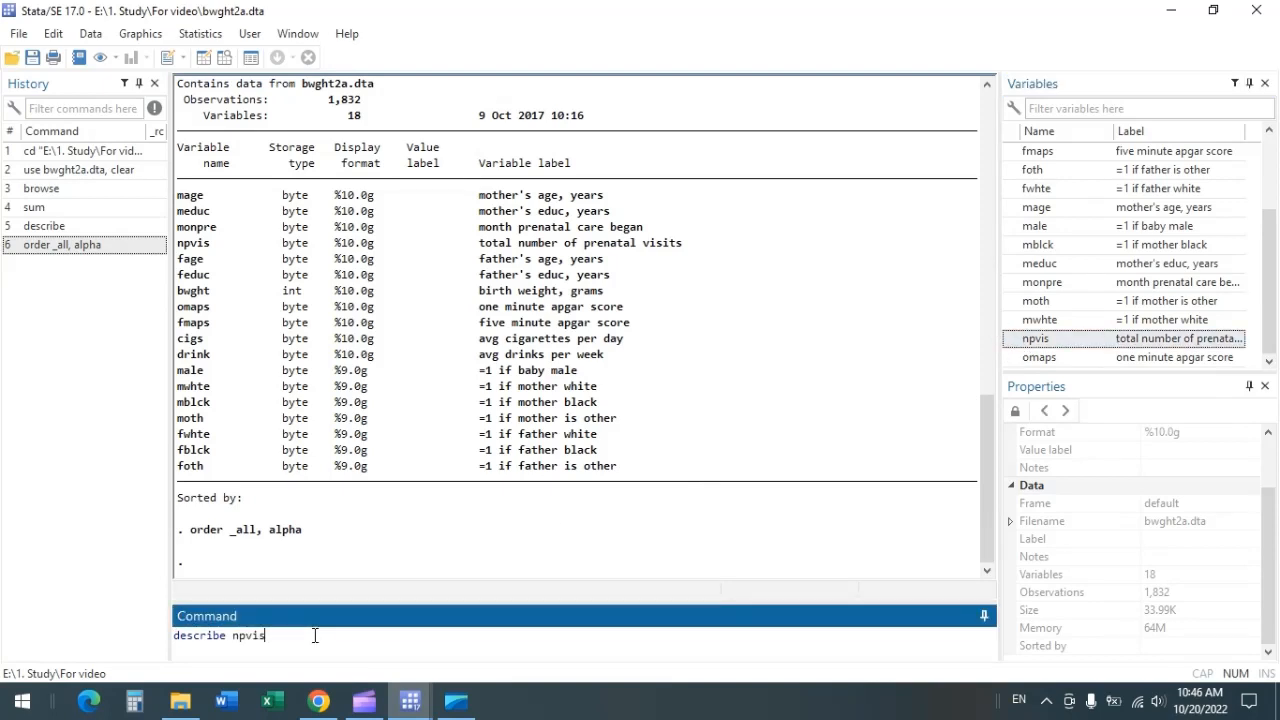
pyautogui.press('Return')
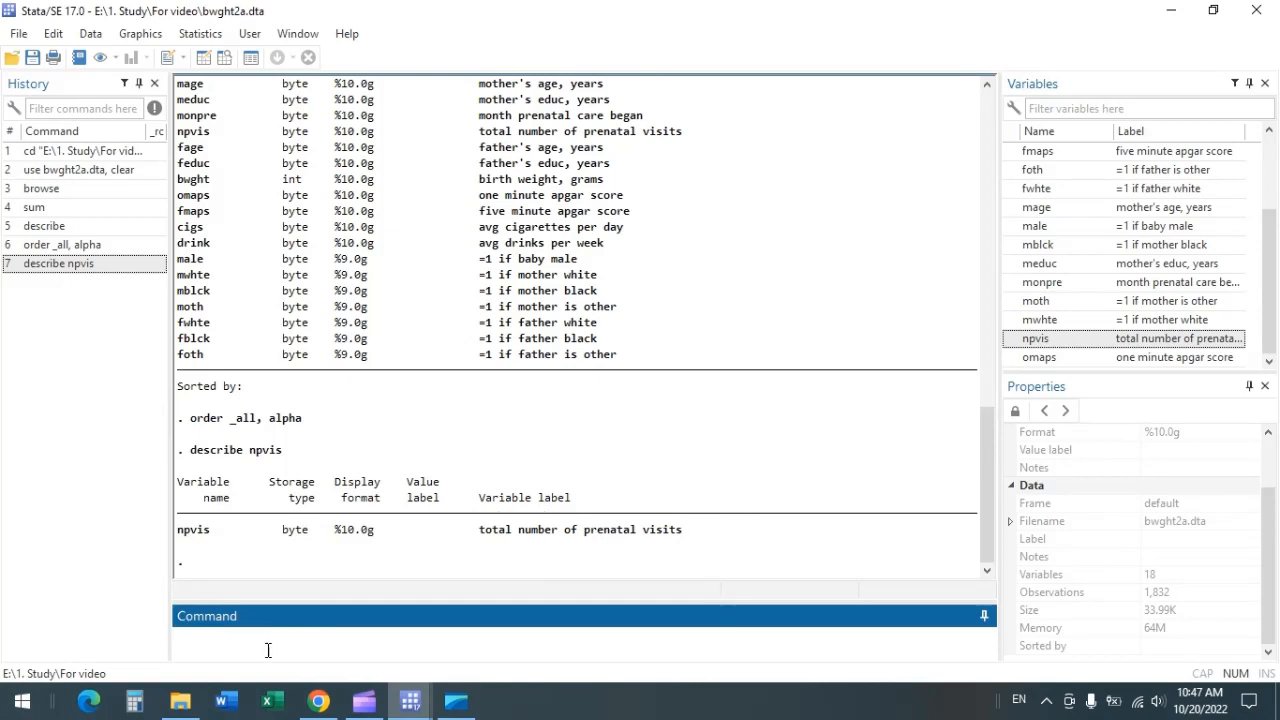
# Step: Describe only the average cigarettes per day variable with describe cigs
pyautogui.write('describe')
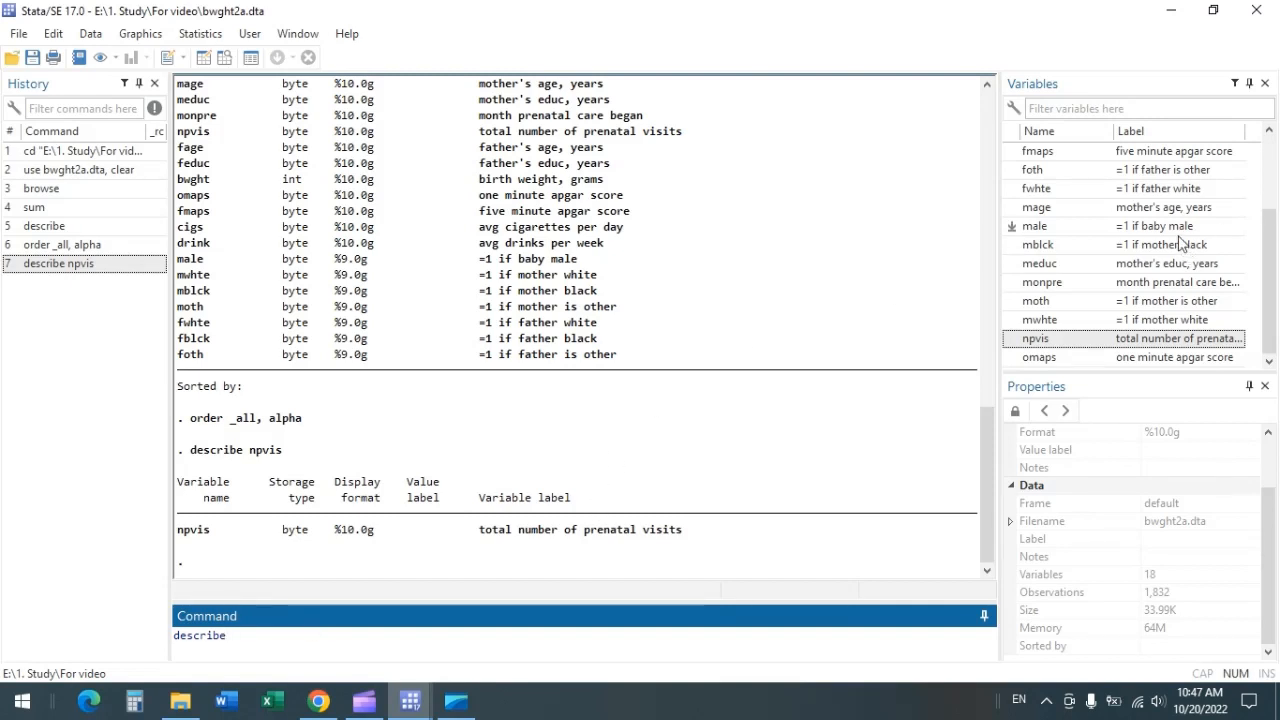
pyautogui.scroll(2, 1165, 243)
pyautogui.write('cigs')
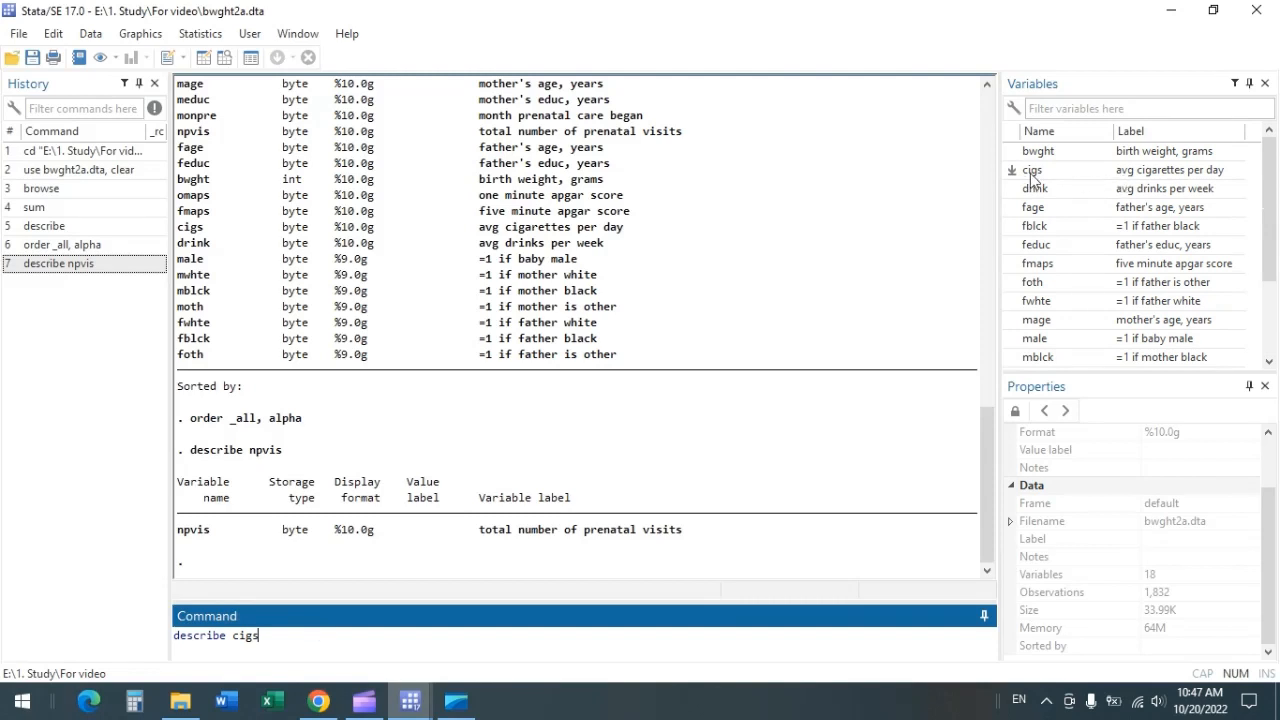
pyautogui.press('Return')
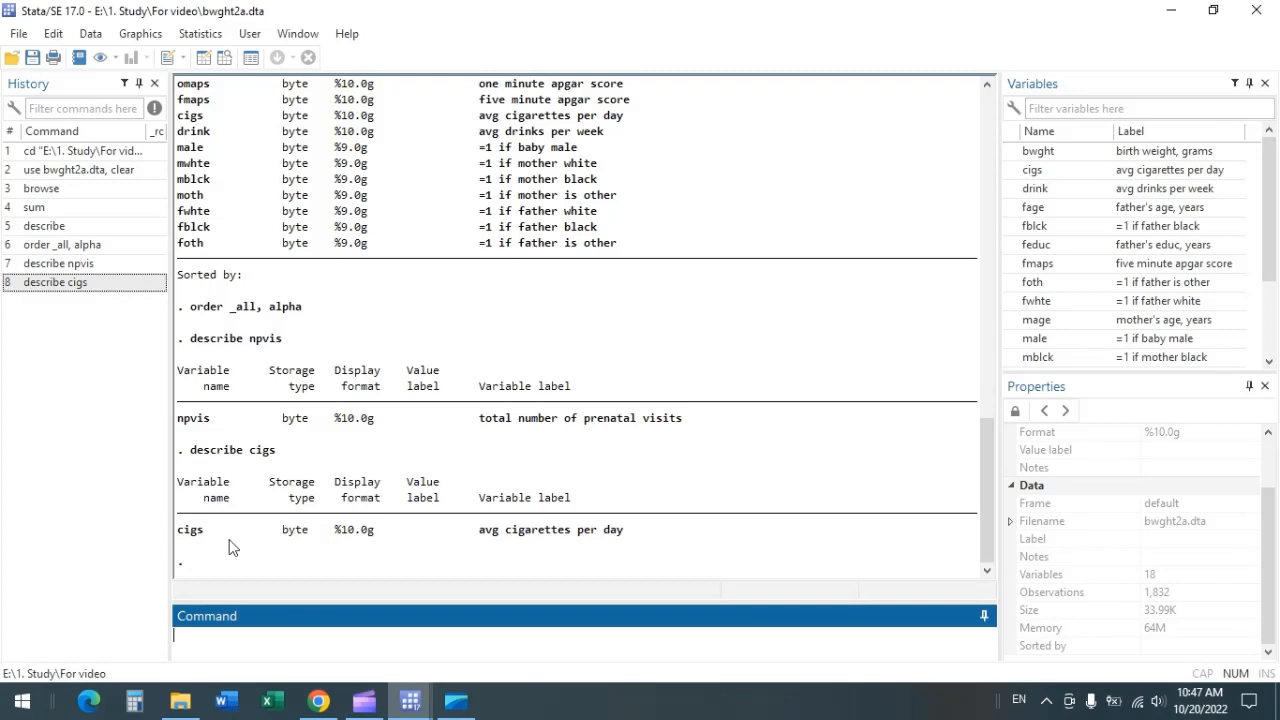
# Step: Review the earlier summary and description output, and produce summary statistics for the prenatal visits variable with sum npvis
pyautogui.scroll(20, 408, 363)
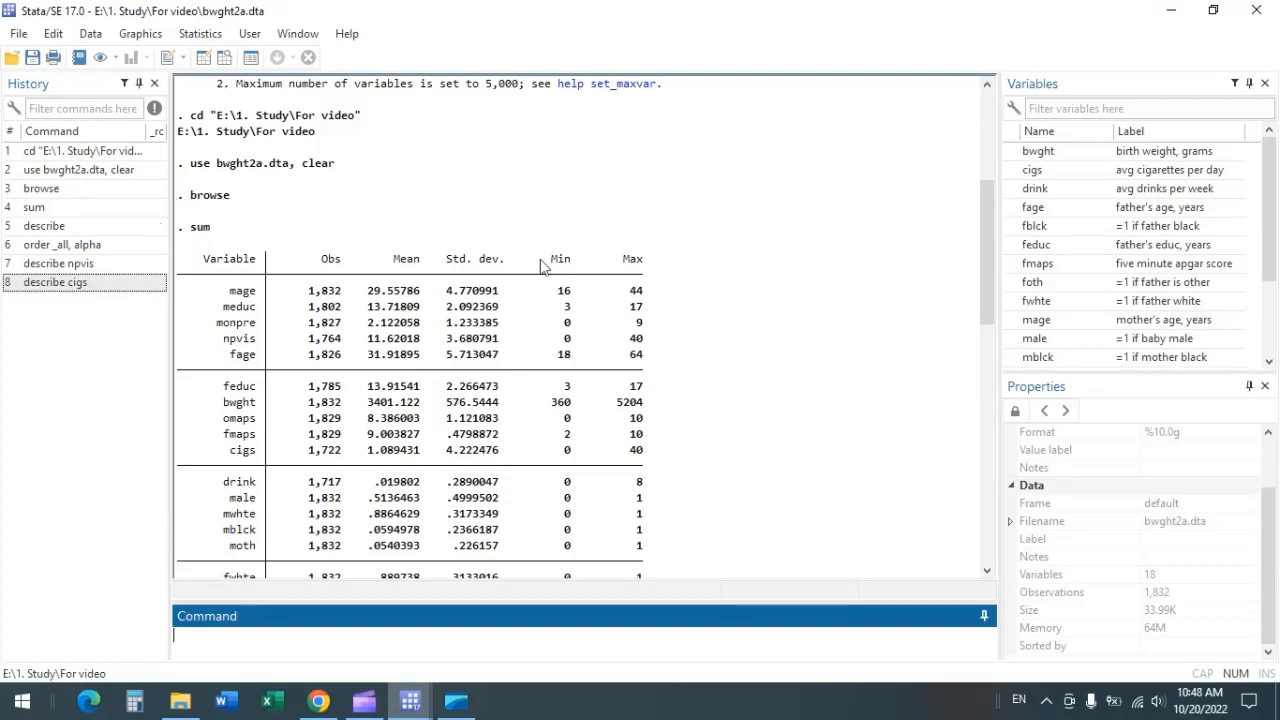
pyautogui.scroll(-9, 654, 323)
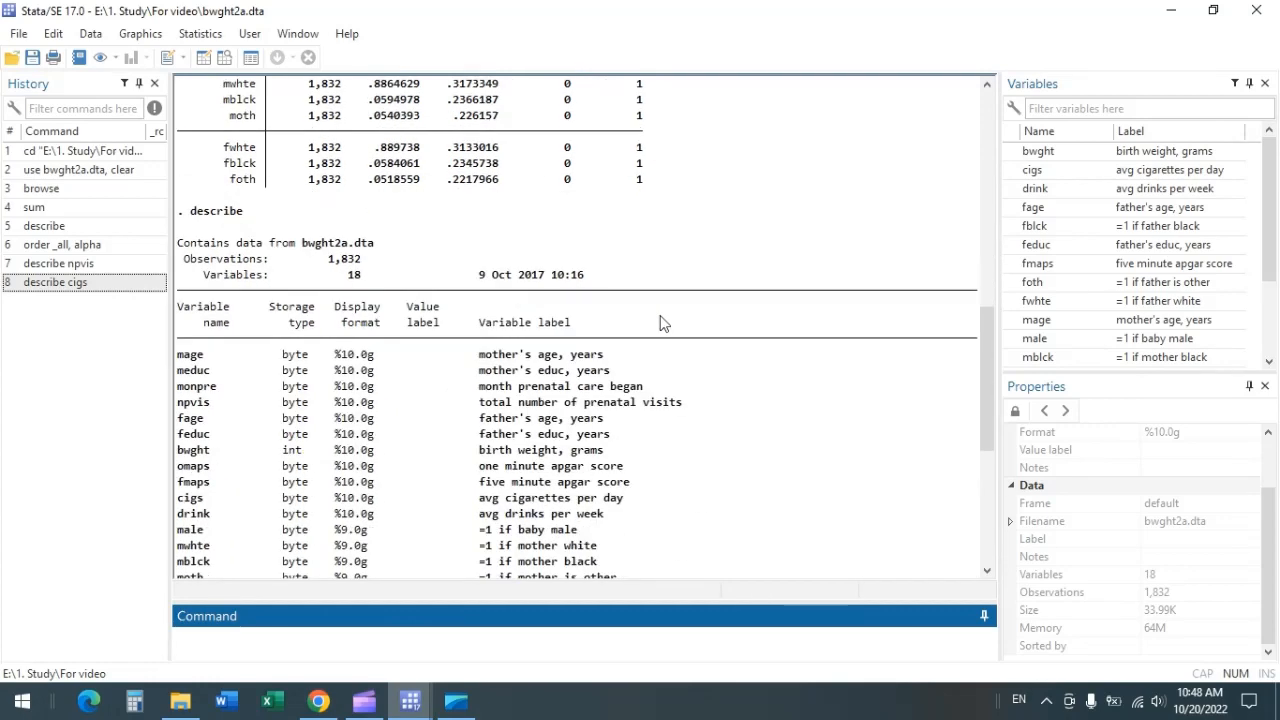
pyautogui.scroll(-8, 660, 323)
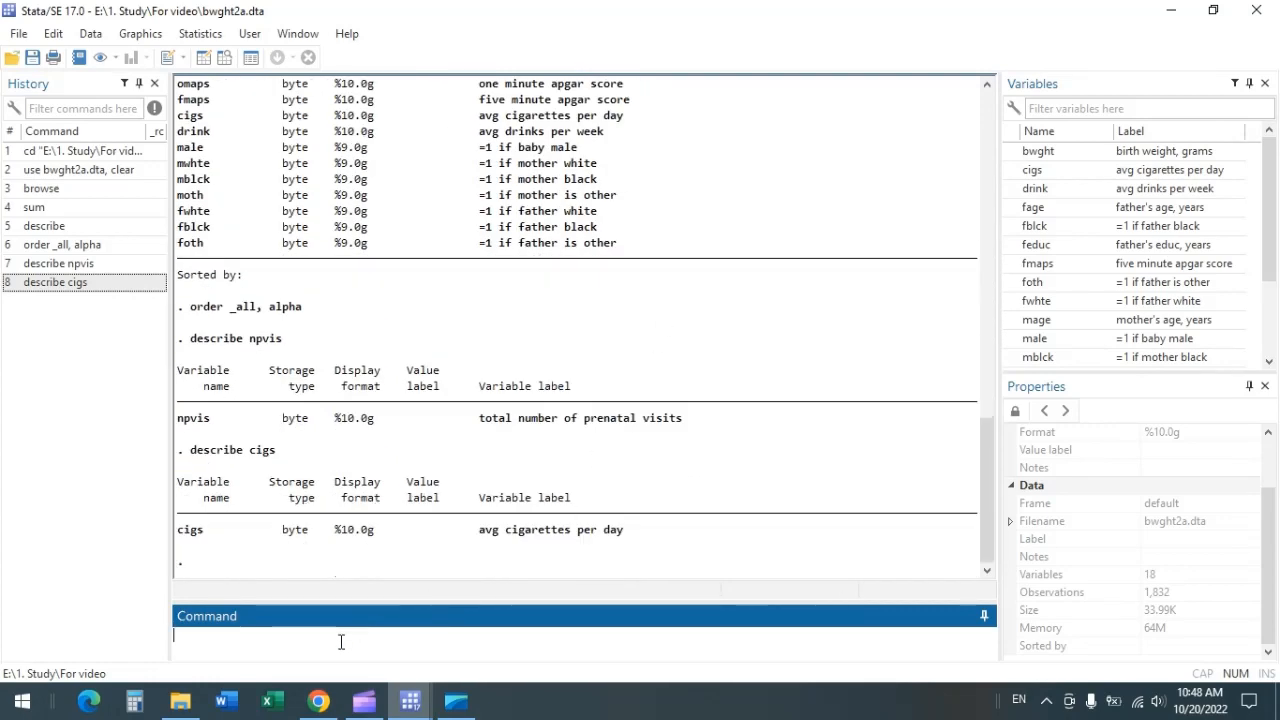
pyautogui.write('sum npvis')
pyautogui.press('Return')
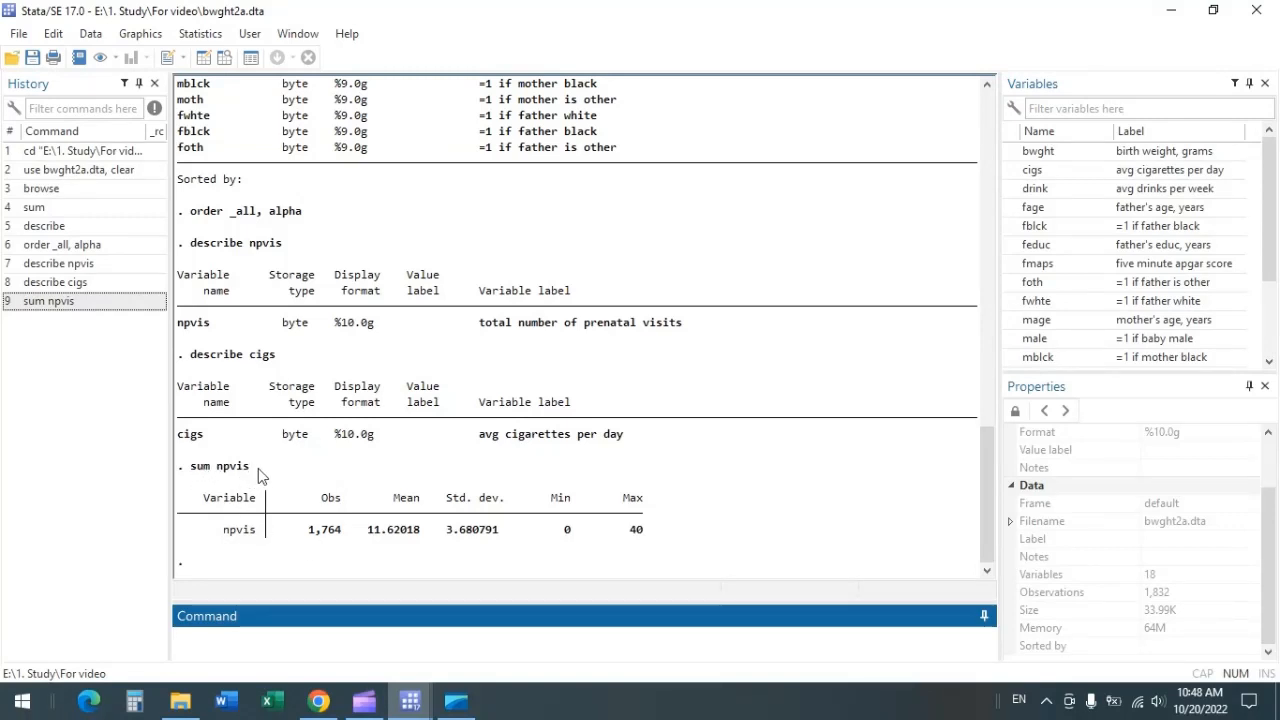
# Step: Produce summary statistics for the cigarettes variable using the abbreviated name in sum cig
pyautogui.write('sum ci')
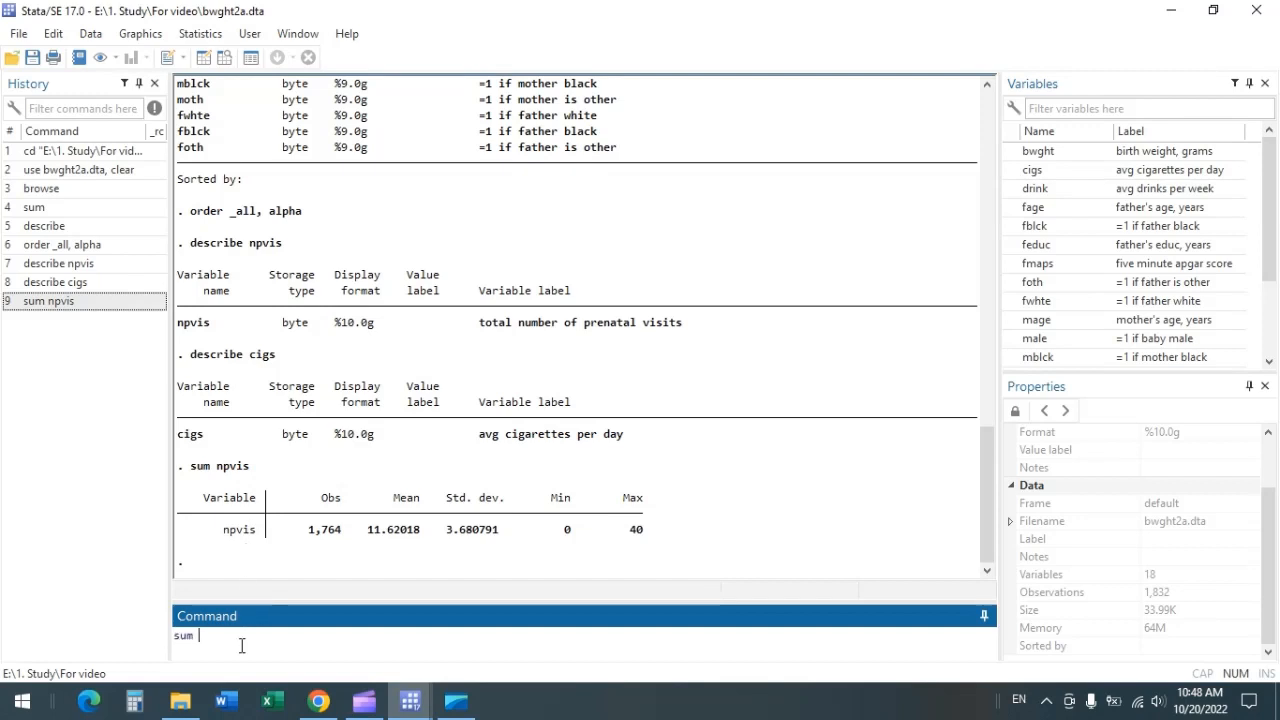
pyautogui.press('BackSpace')
pyautogui.press('BackSpace')
pyautogui.write('cig')
pyautogui.press('Return')
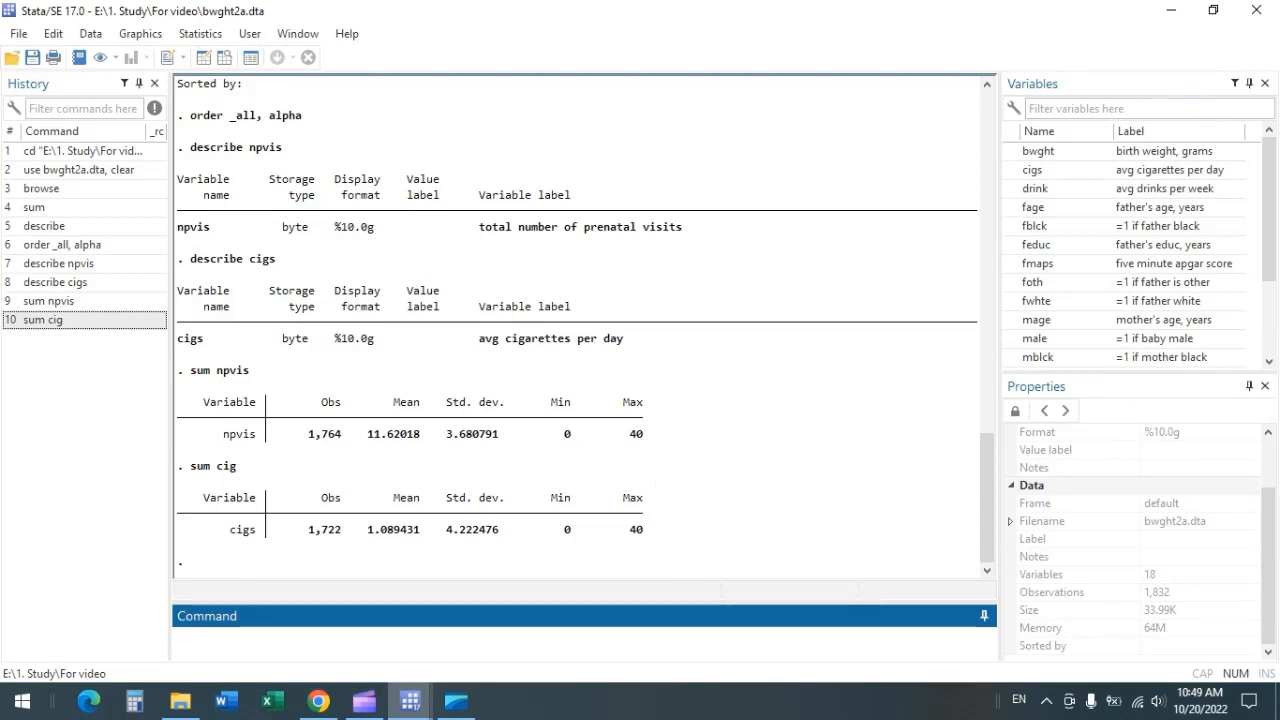
# Step: Look through the dataset's rows in the Data Editor's browse view and return to the main window
pyautogui.moveTo(418, 703)
pyautogui.click(500, 625)
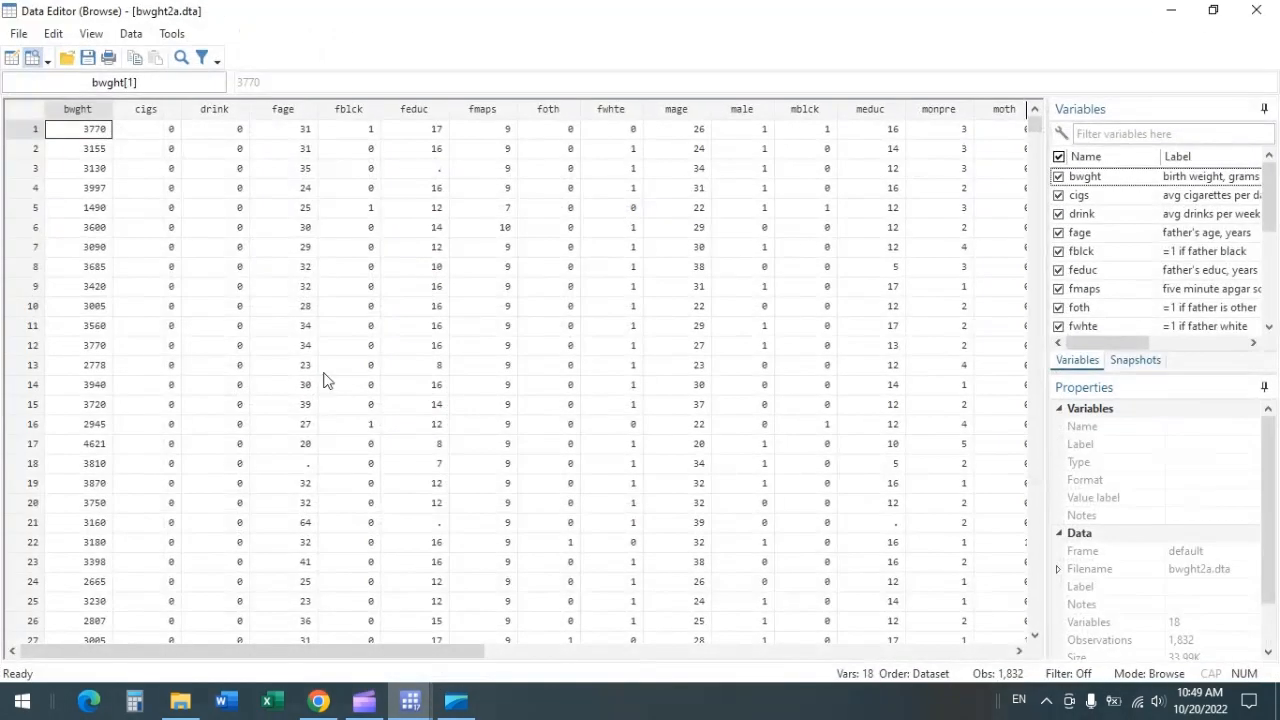
pyautogui.scroll(-18, 281, 375)
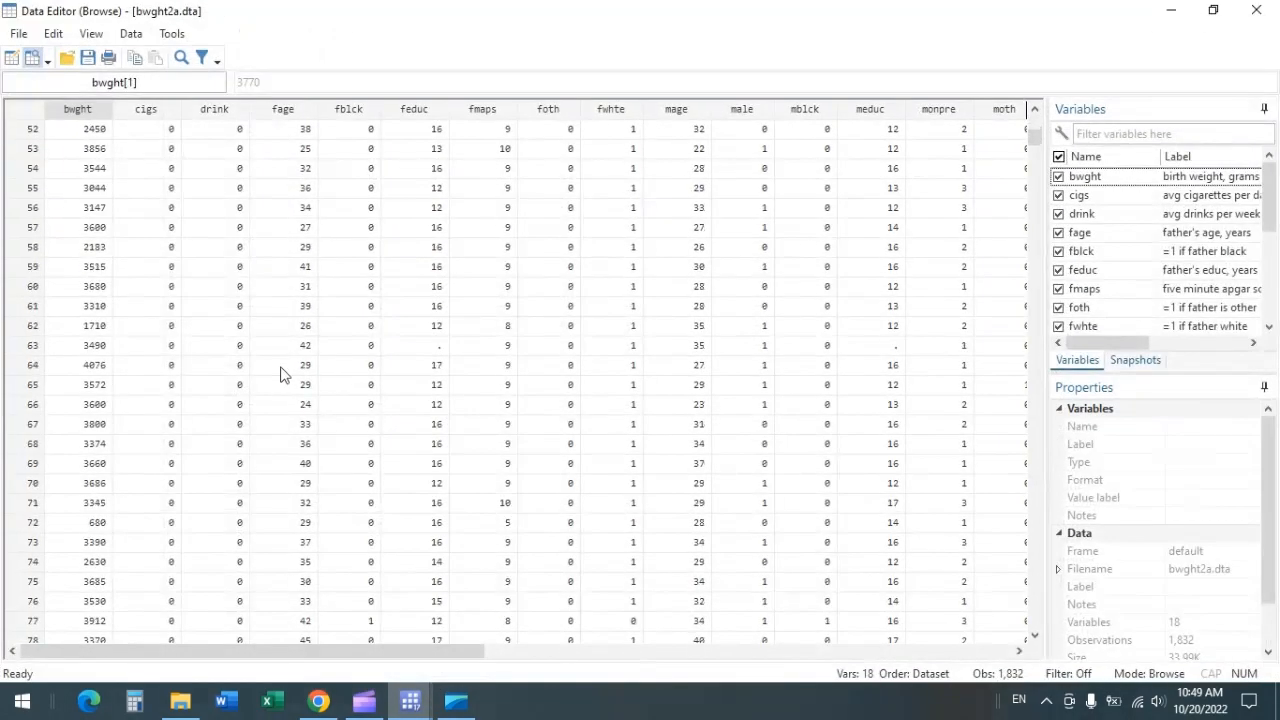
pyautogui.scroll(7, 281, 375)
pyautogui.click(1171, 10)
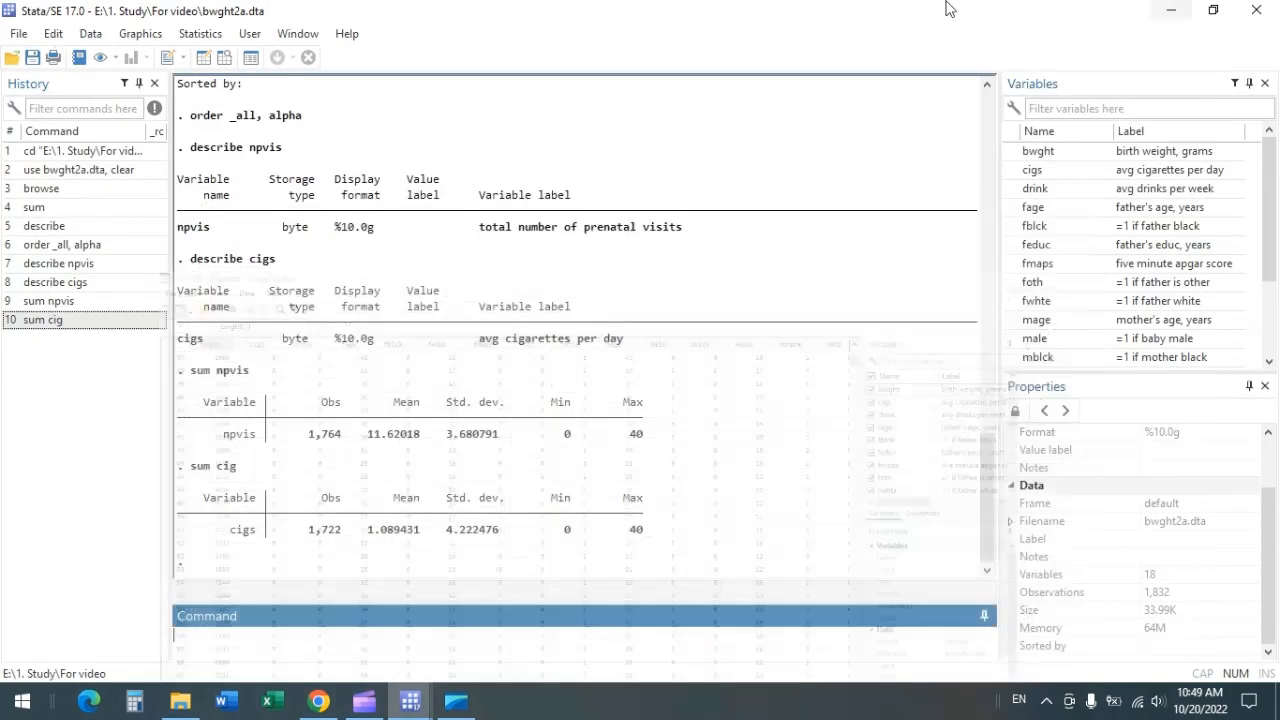
# Step: Tabulate the frequency distribution of the prenatal visits variable with tab npvis
pyautogui.click(233, 648)
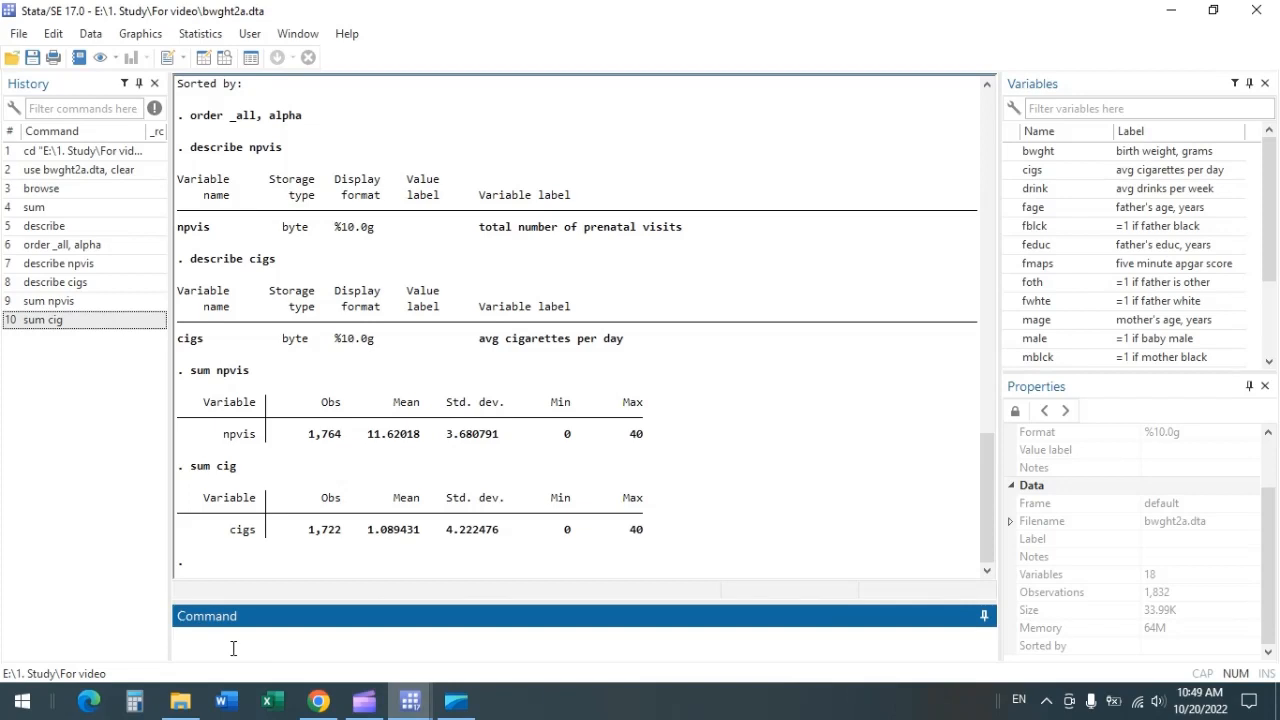
pyautogui.write('tab')
pyautogui.write('npvis')
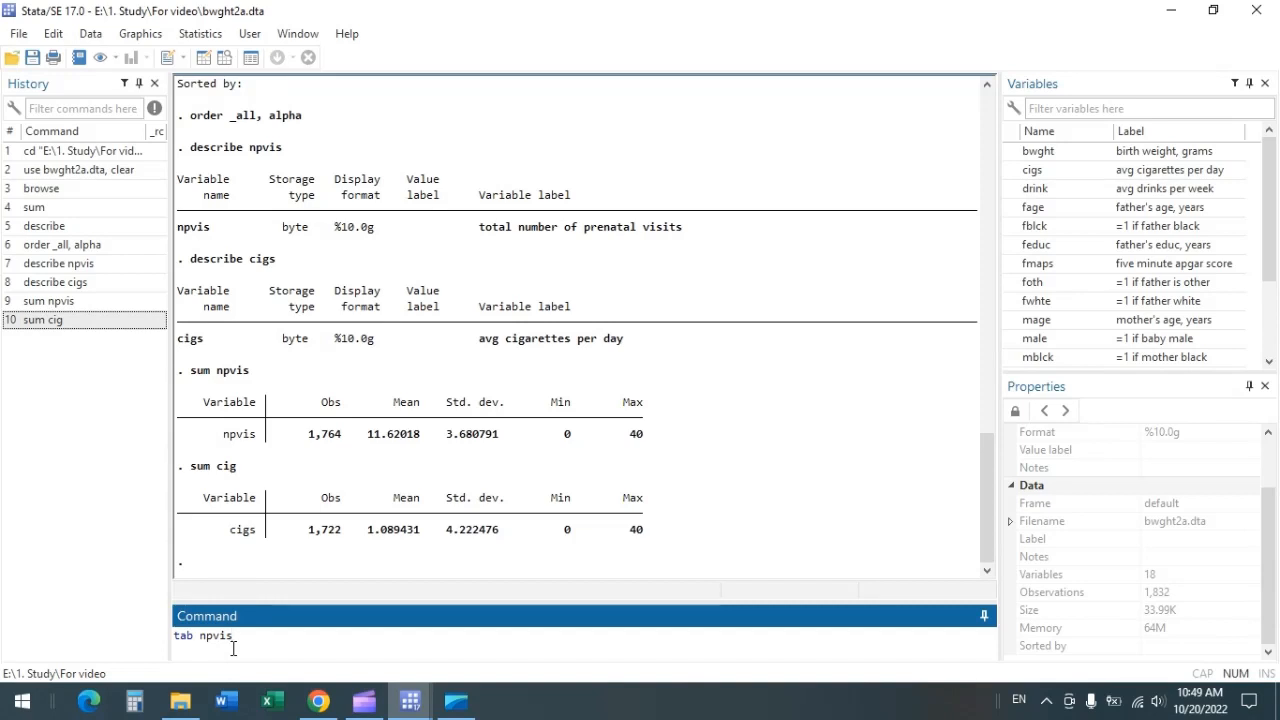
pyautogui.press('Return')
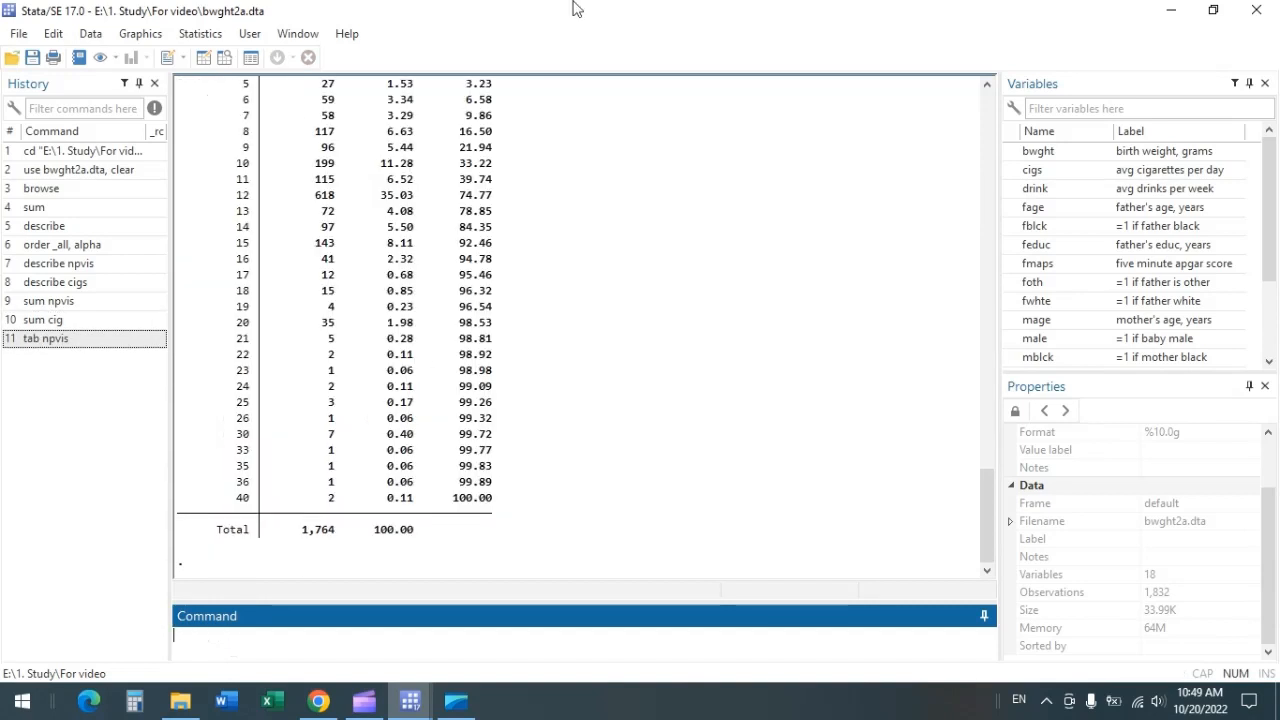
# Step: Examine the frequencies, percentages and cumulative percentages in the npvis table from its first value to the total row
pyautogui.scroll(6, 445, 425)
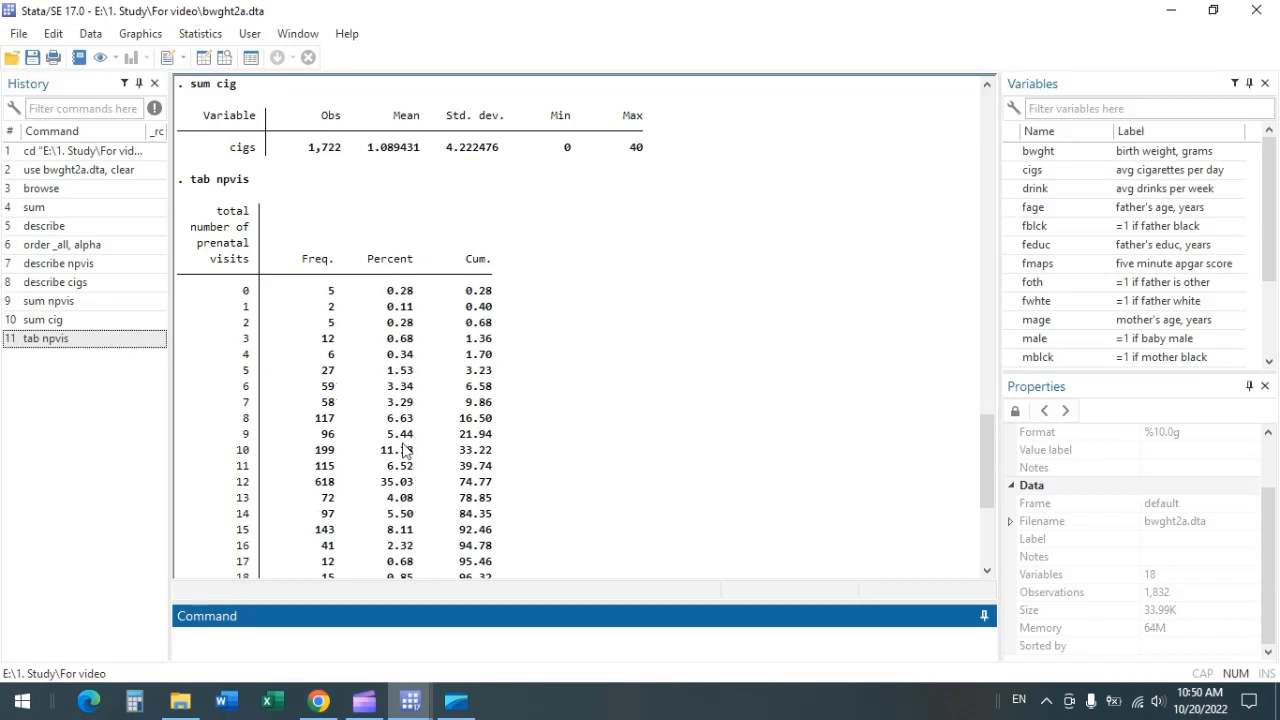
pyautogui.scroll(-6, 408, 452)
pyautogui.scroll(7, 400, 458)
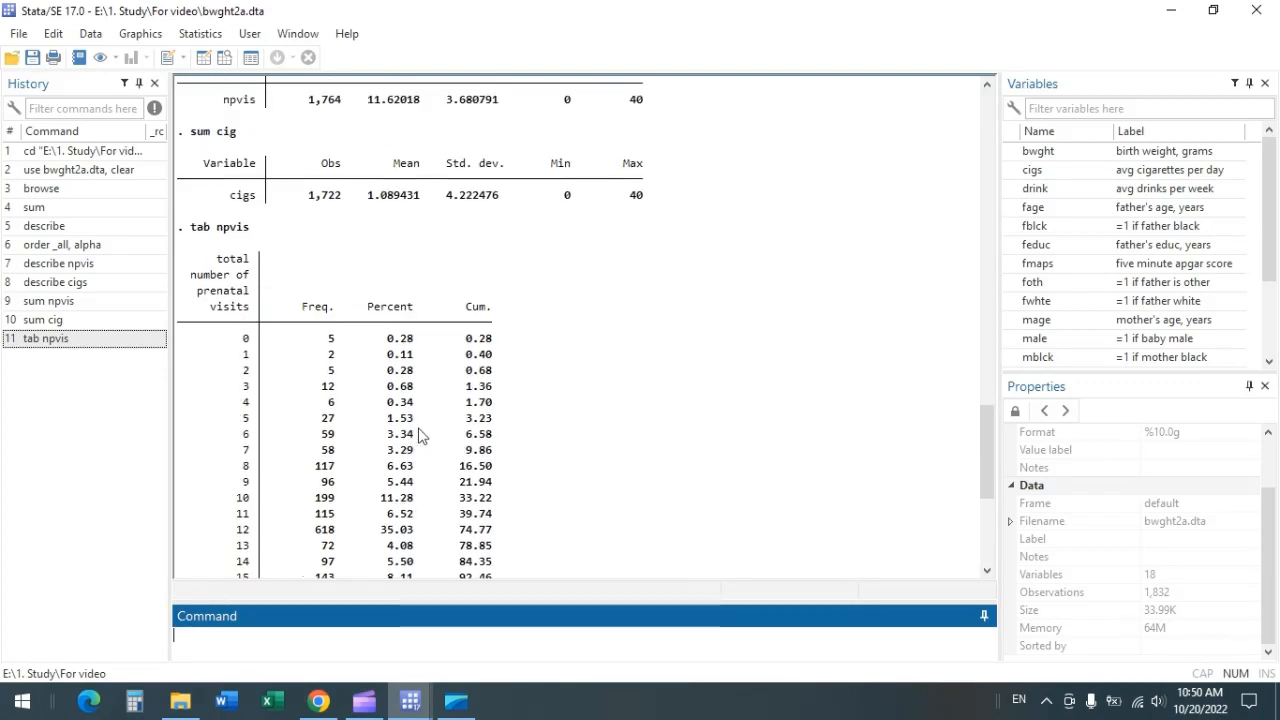
pyautogui.scroll(-5, 502, 400)
pyautogui.scroll(-2, 500, 410)
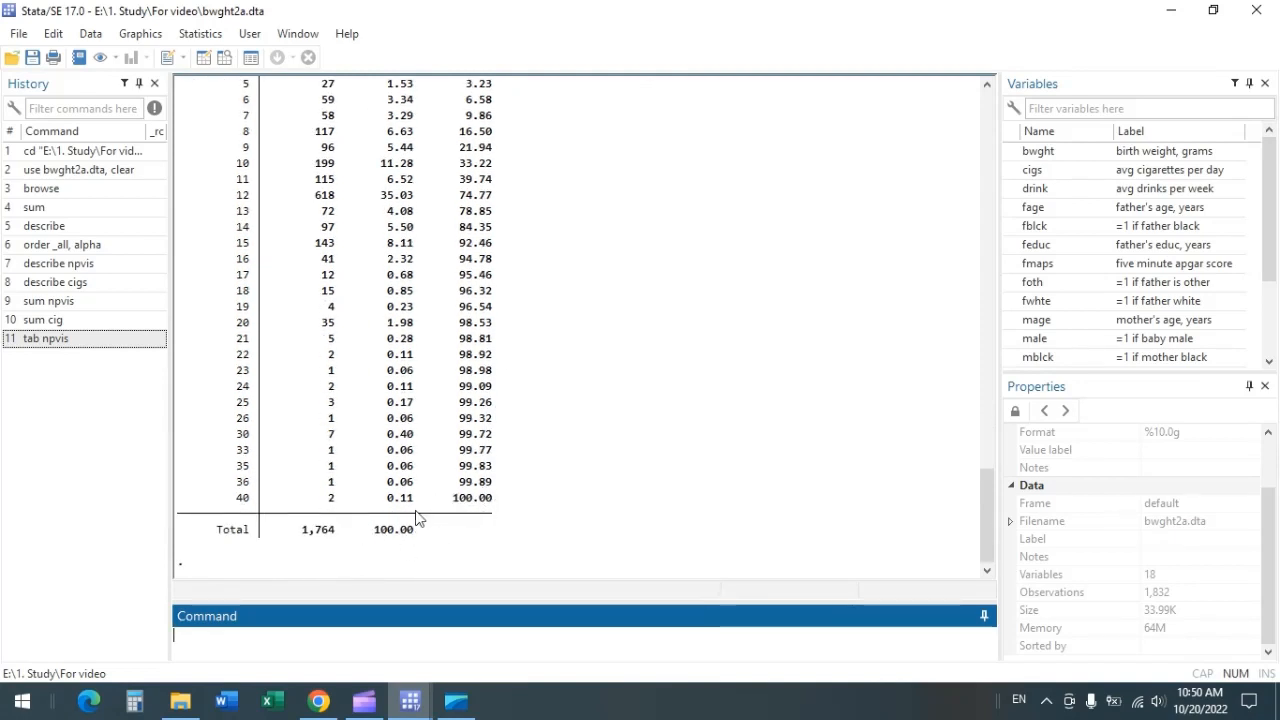
pyautogui.scroll(6, 414, 518)
pyautogui.scroll(-3, 416, 510)
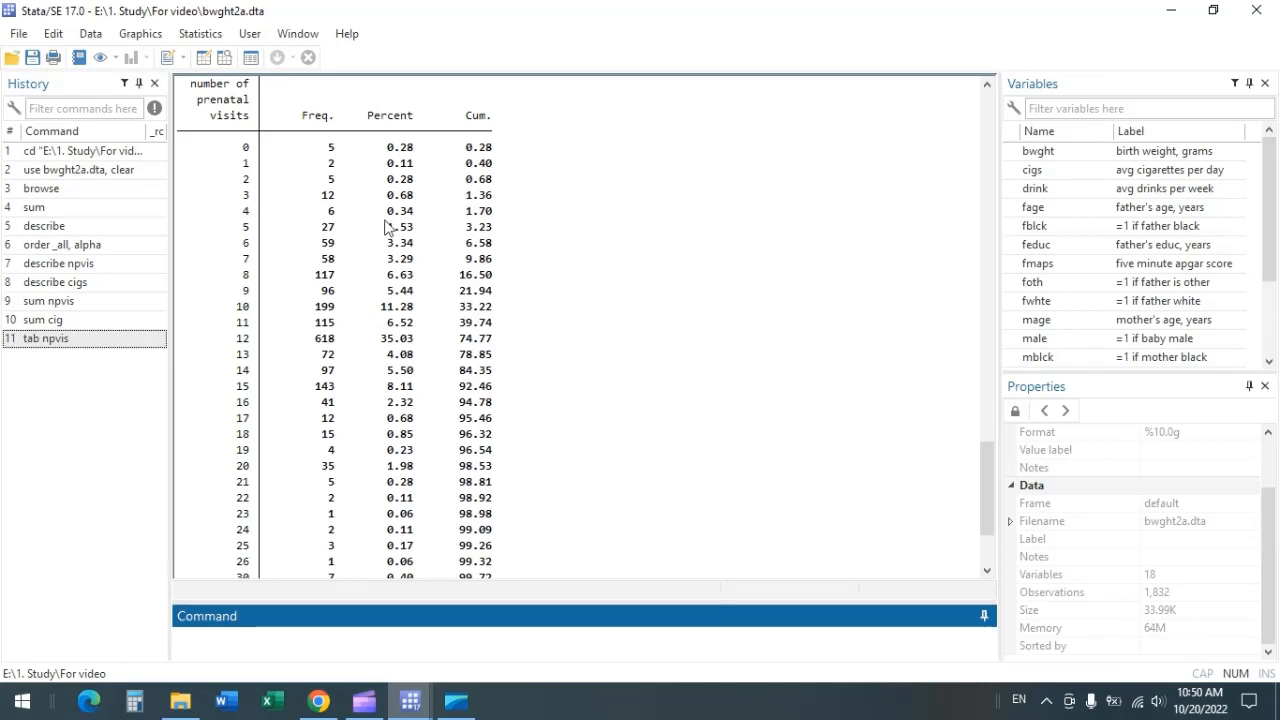
pyautogui.scroll(-1, 320, 510)
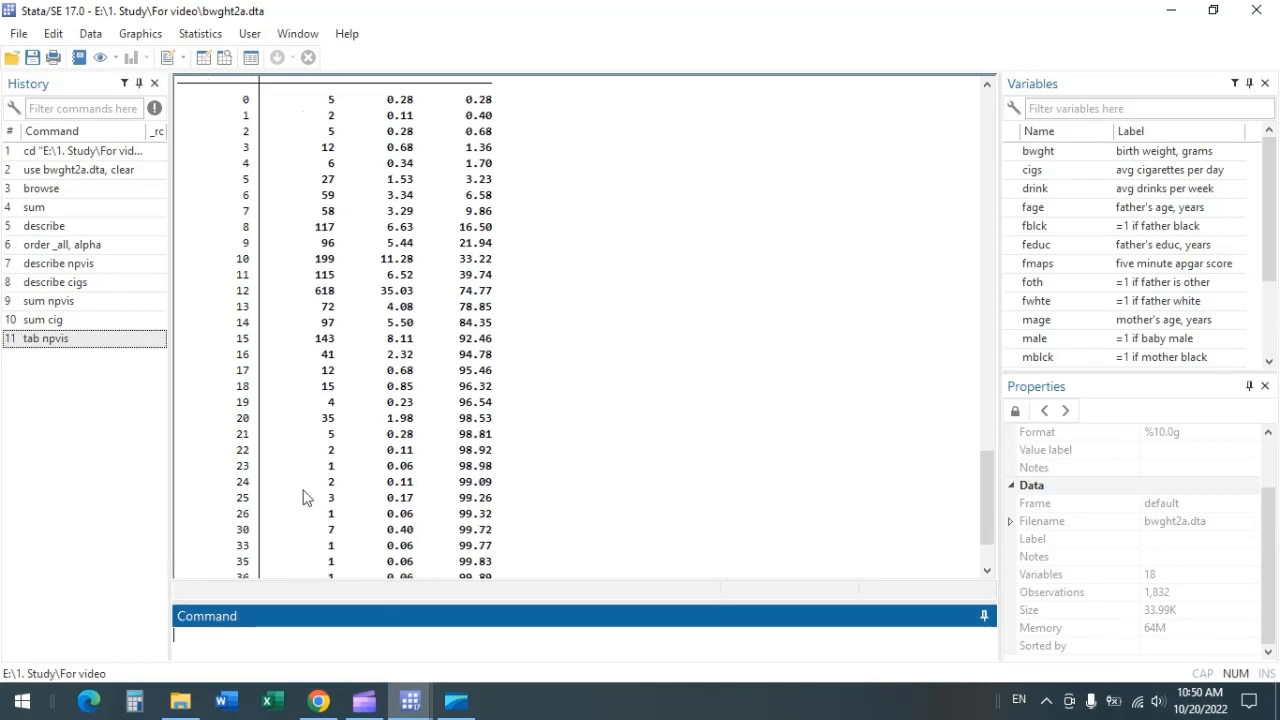
pyautogui.scroll(-2, 305, 495)
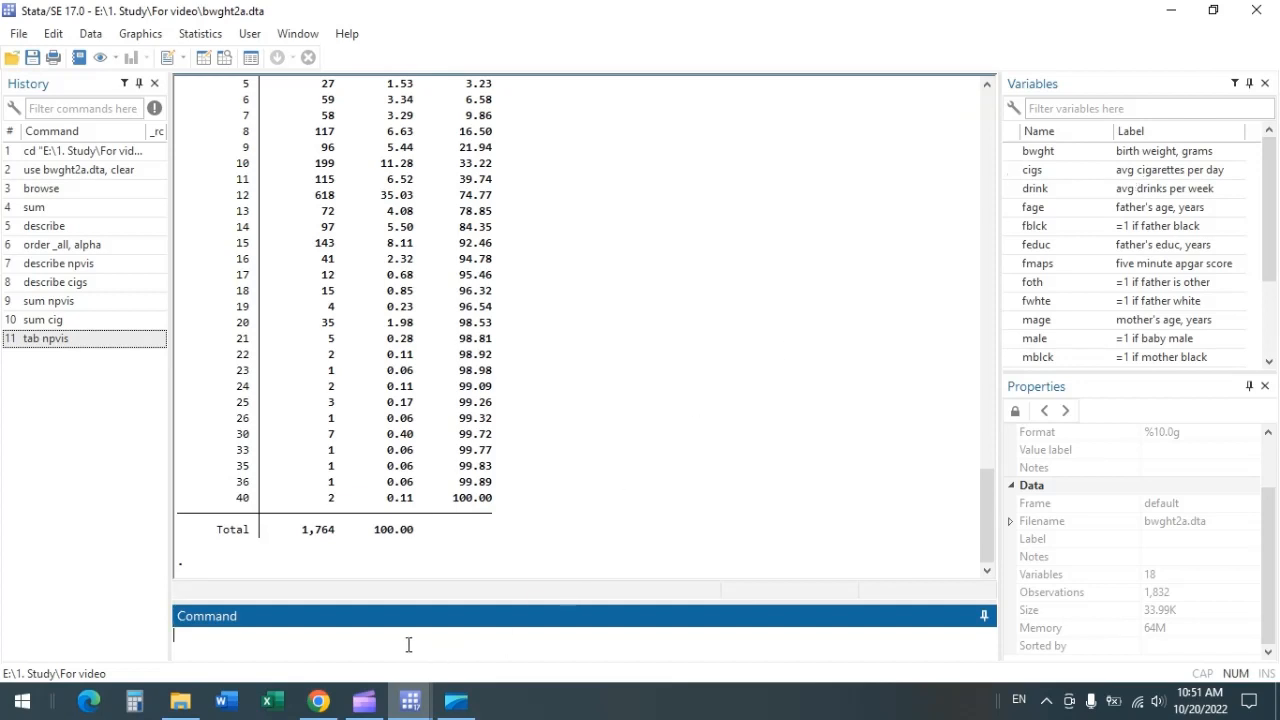
# Step: Produce summary statistics with sum cigs, and look through the variable names and labels in the variable list
pyautogui.write('sum cigs')
pyautogui.press('Return')
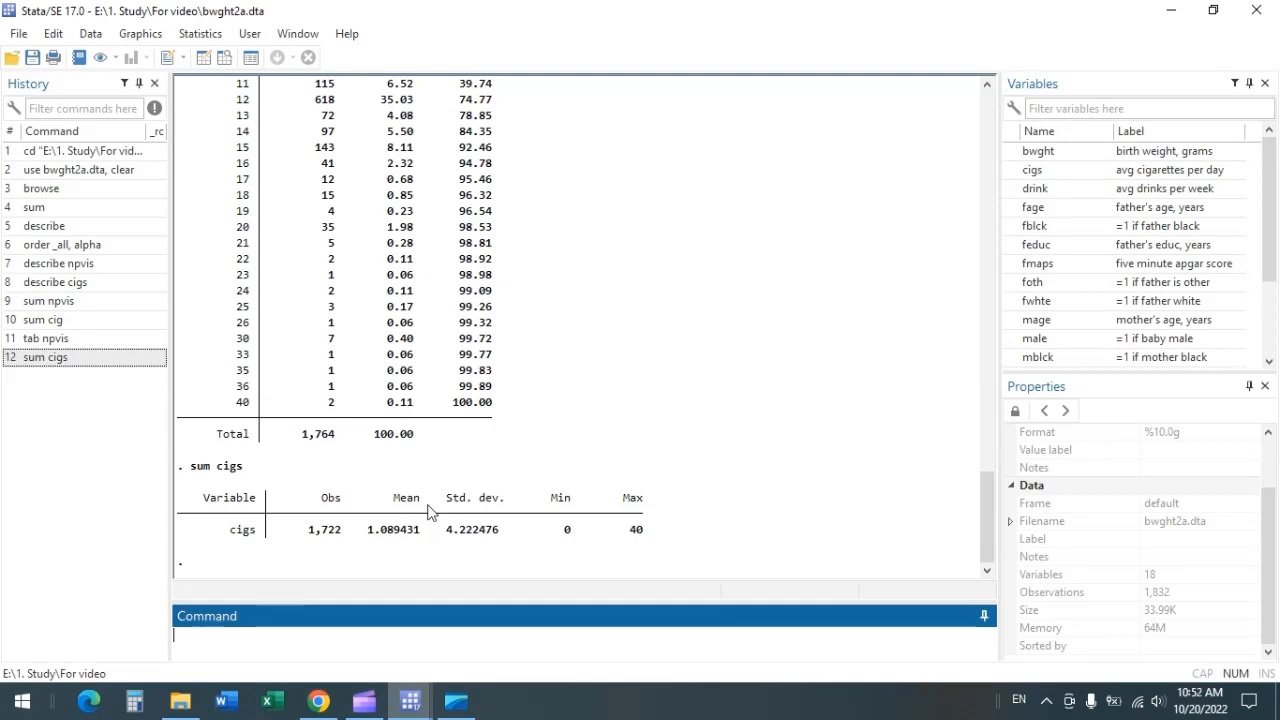
pyautogui.scroll(-2, 1183, 268)
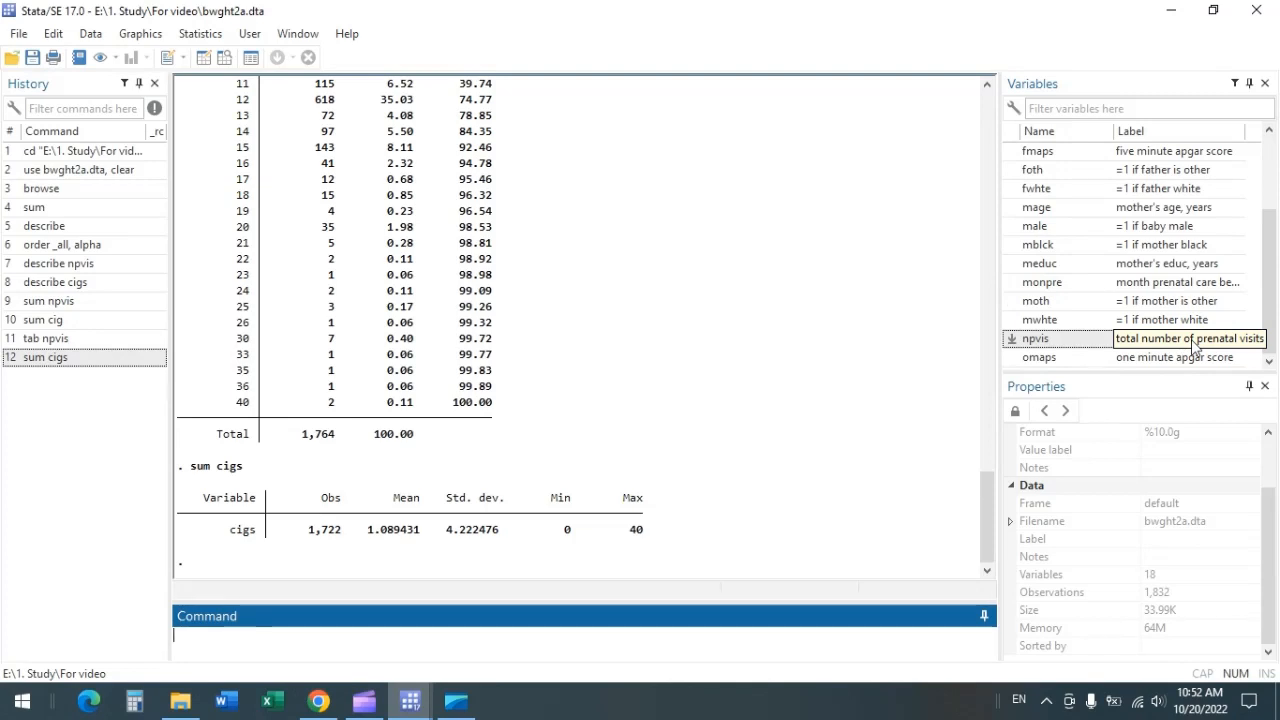
pyautogui.scroll(2, 1168, 200)
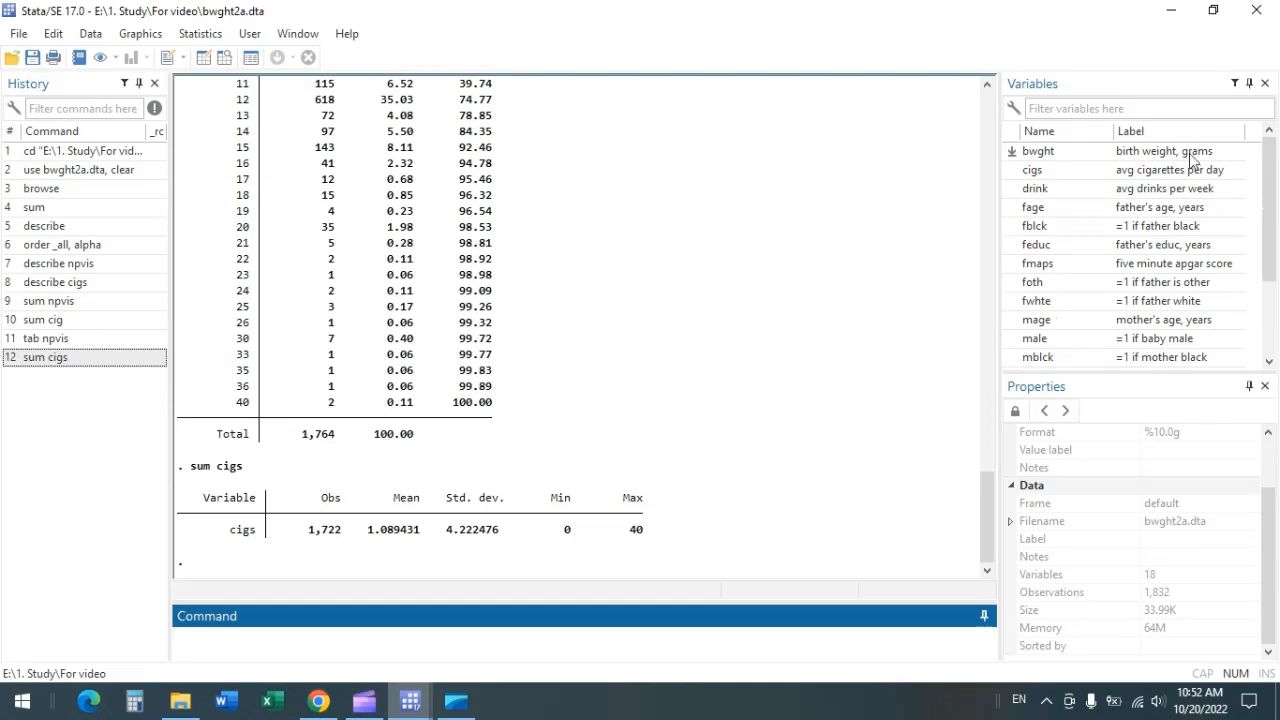
pyautogui.scroll(-1, 1193, 255)
pyautogui.scroll(-1, 1193, 255)
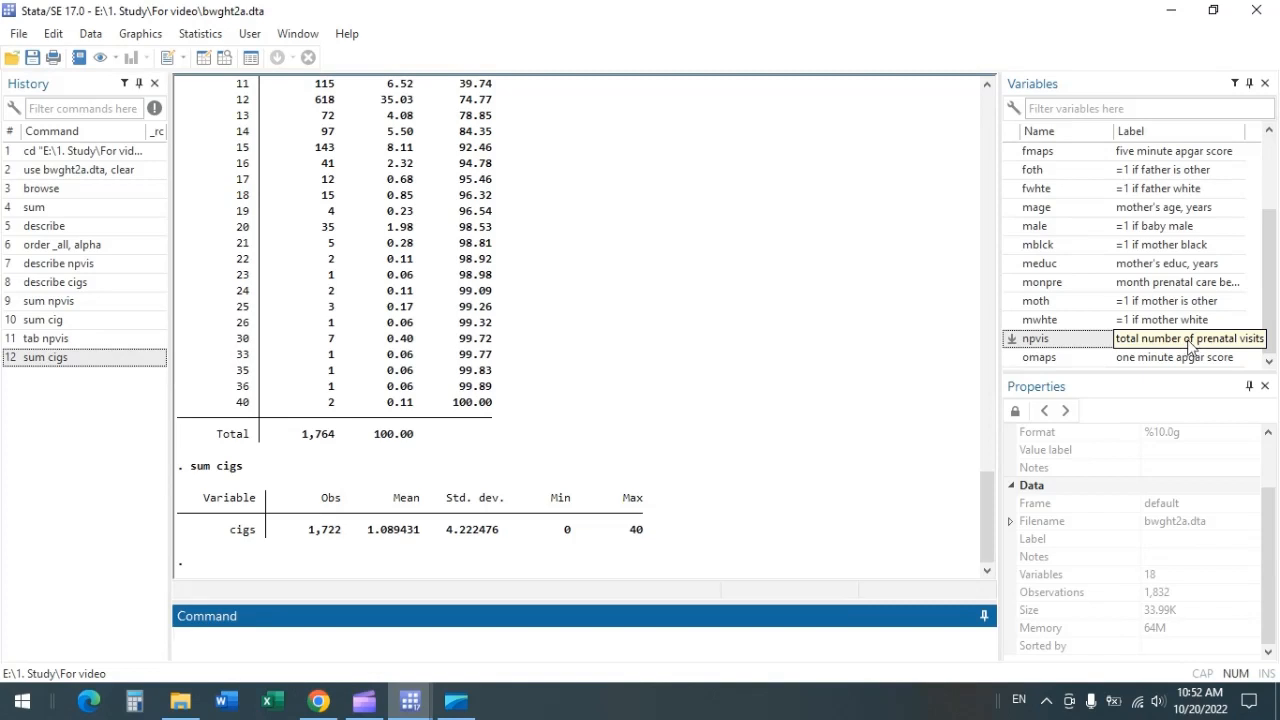
pyautogui.scroll(2, 1198, 312)
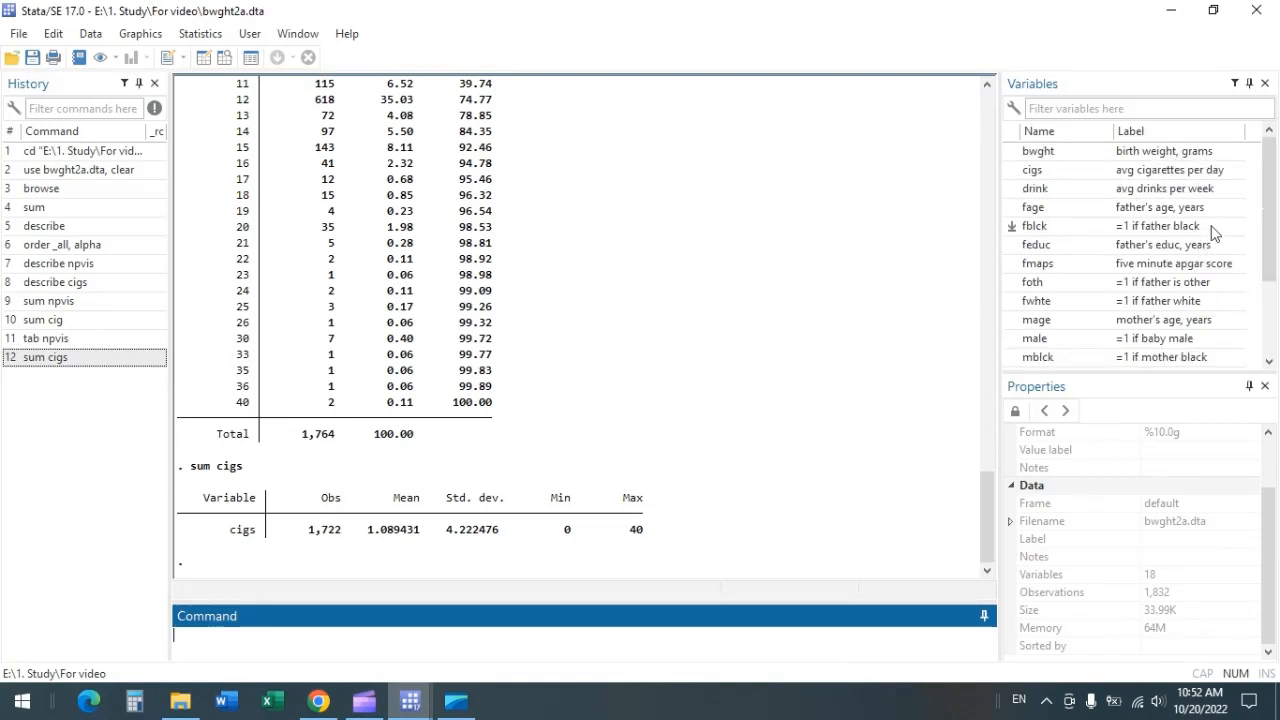
pyautogui.scroll(-2, 1212, 232)
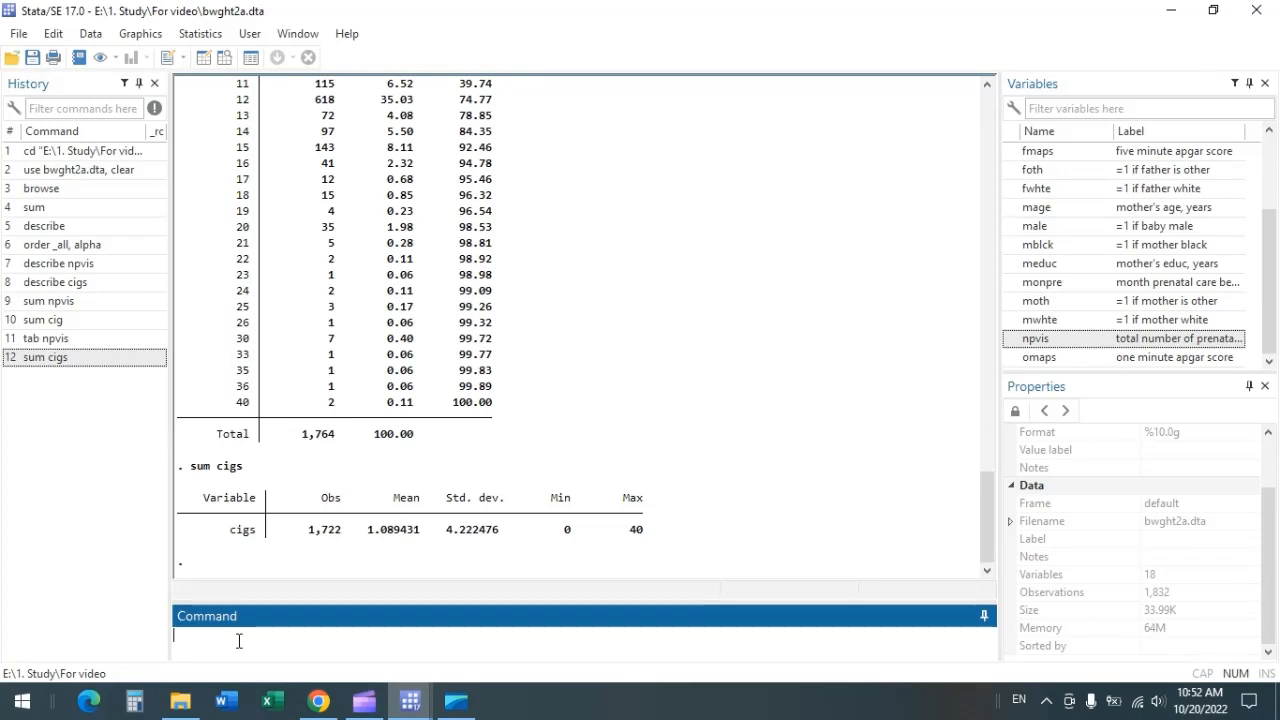
# Step: Compose the command sum bwght if npvis>= 12 to summarize birth weight for at least 12 prenatal visits, without running it
pyautogui.write('sum')
pyautogui.scroll(2, 1138, 277)
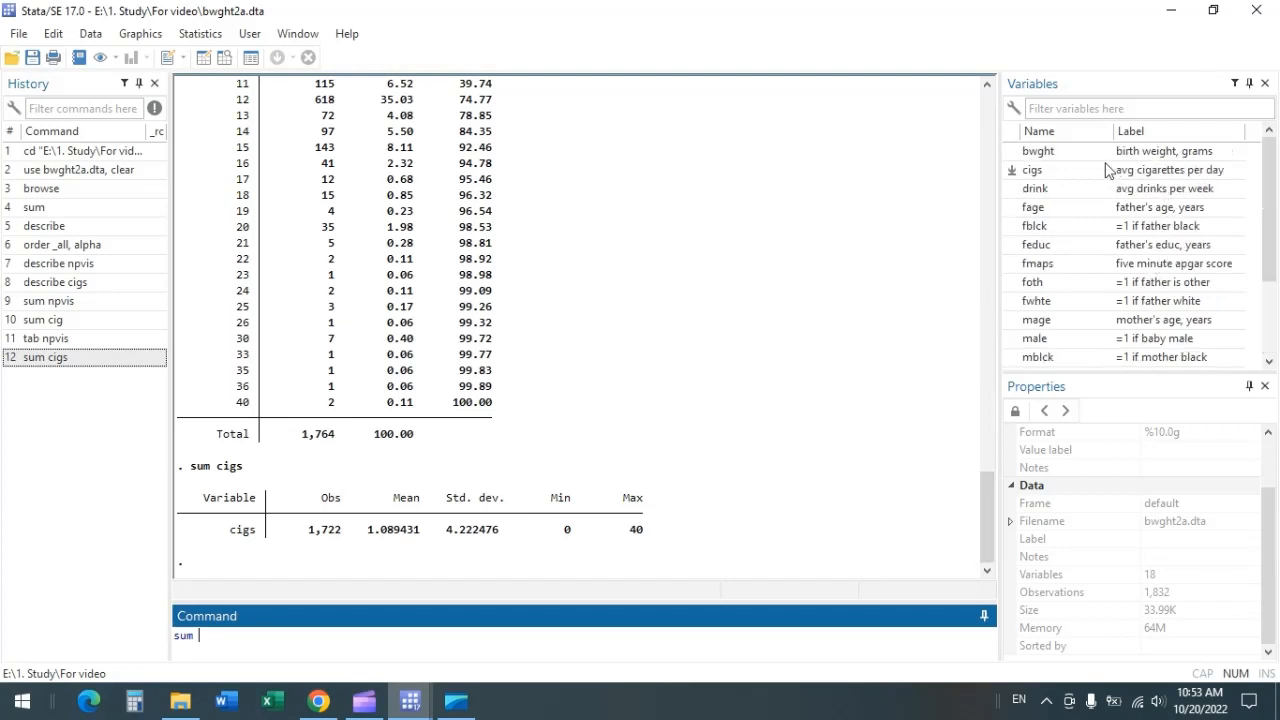
pyautogui.click(1012, 152)
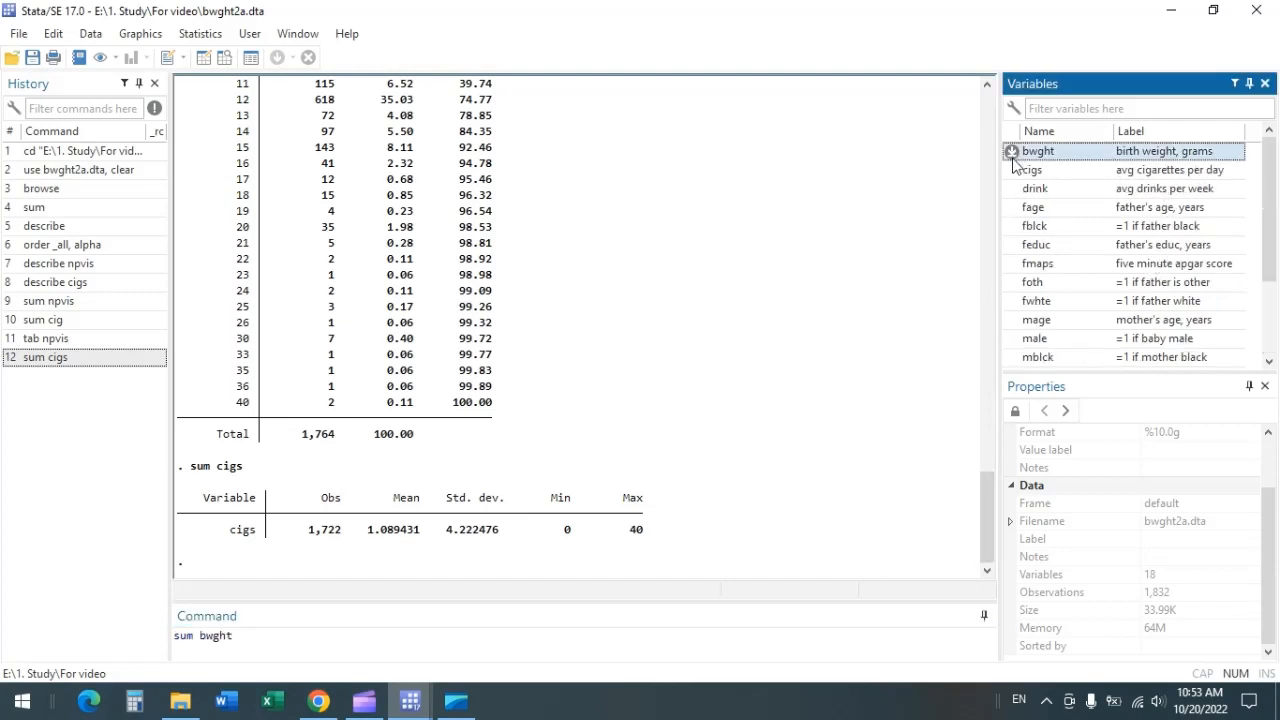
pyautogui.click(279, 643)
pyautogui.write('if')
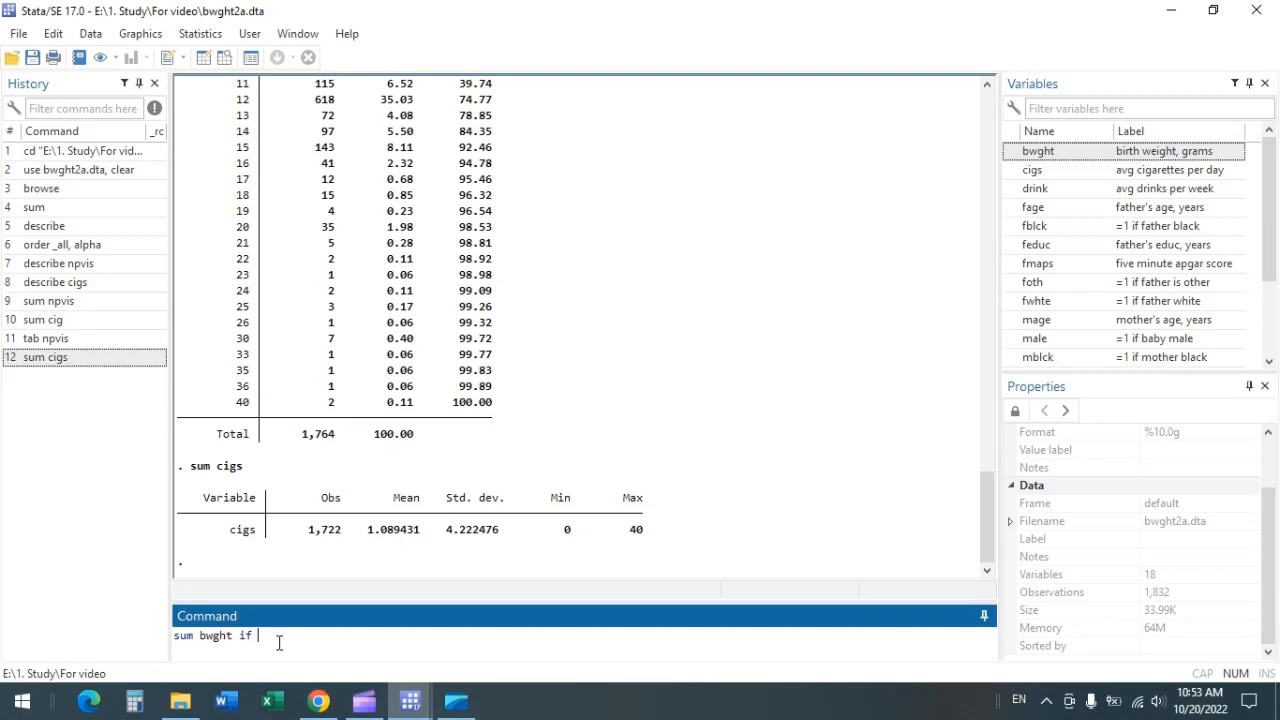
pyautogui.scroll(-2, 1010, 288)
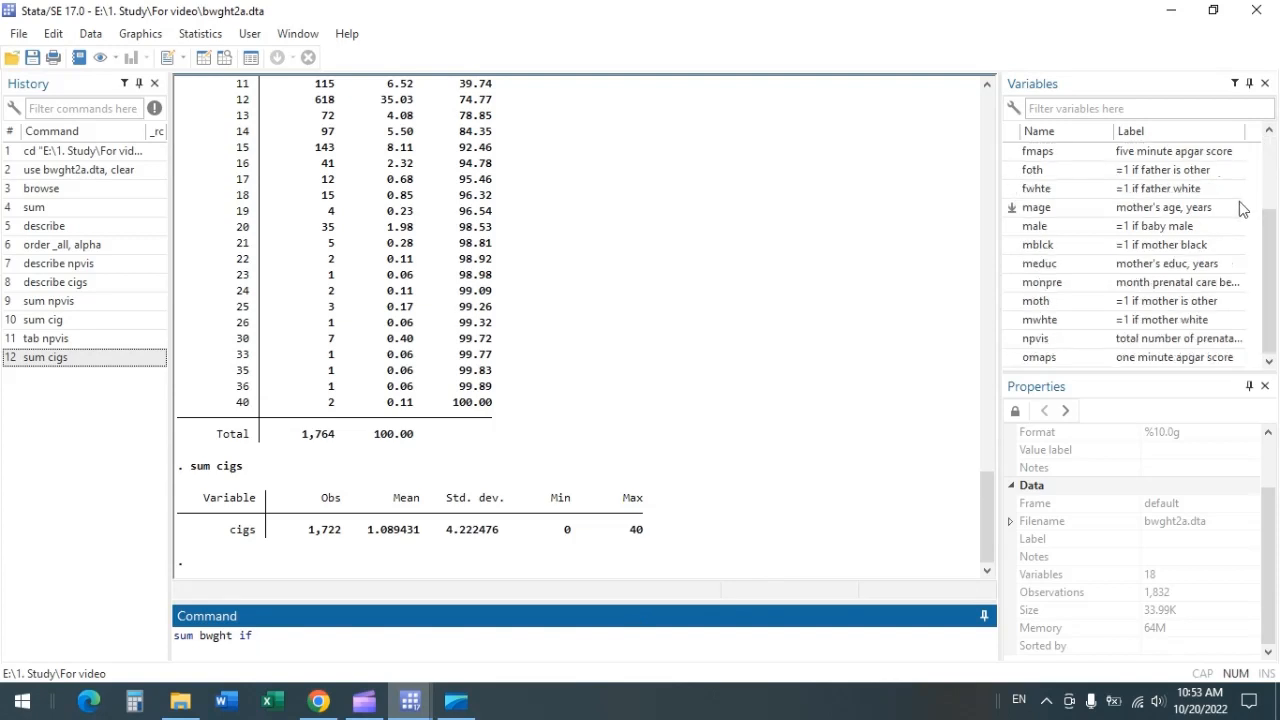
pyautogui.doubleClick(1010, 339)
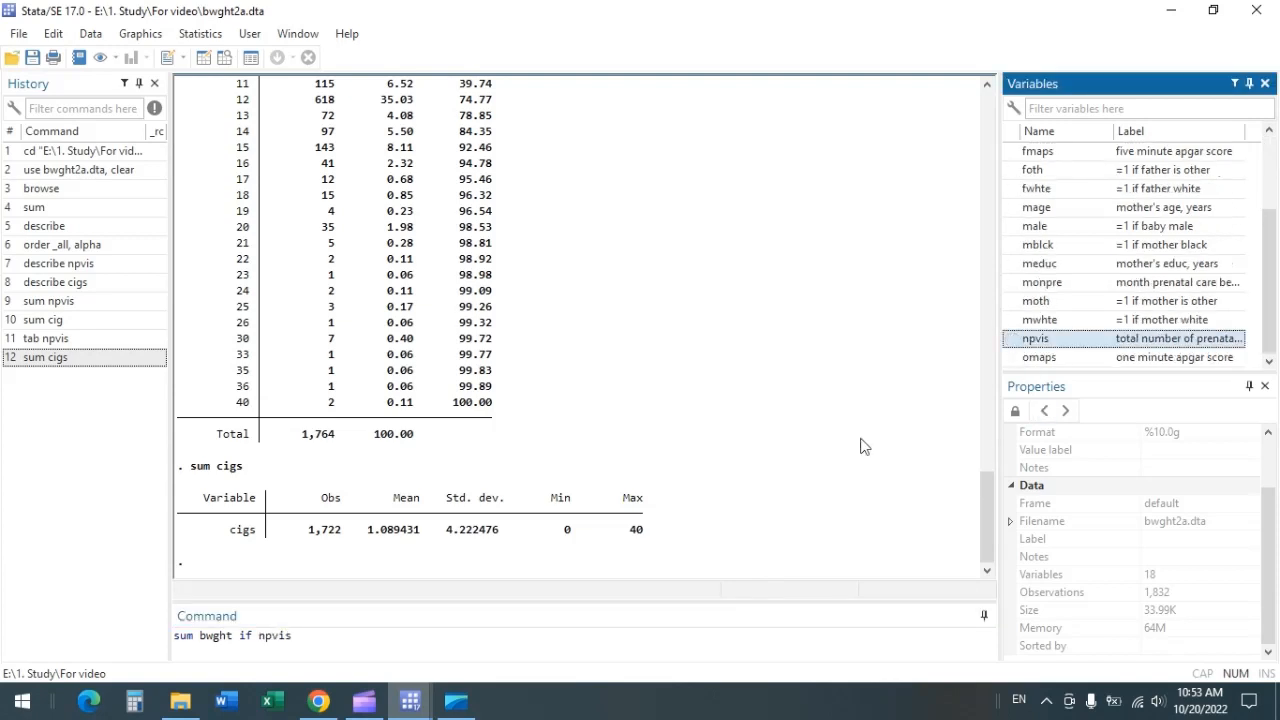
pyautogui.click(322, 645)
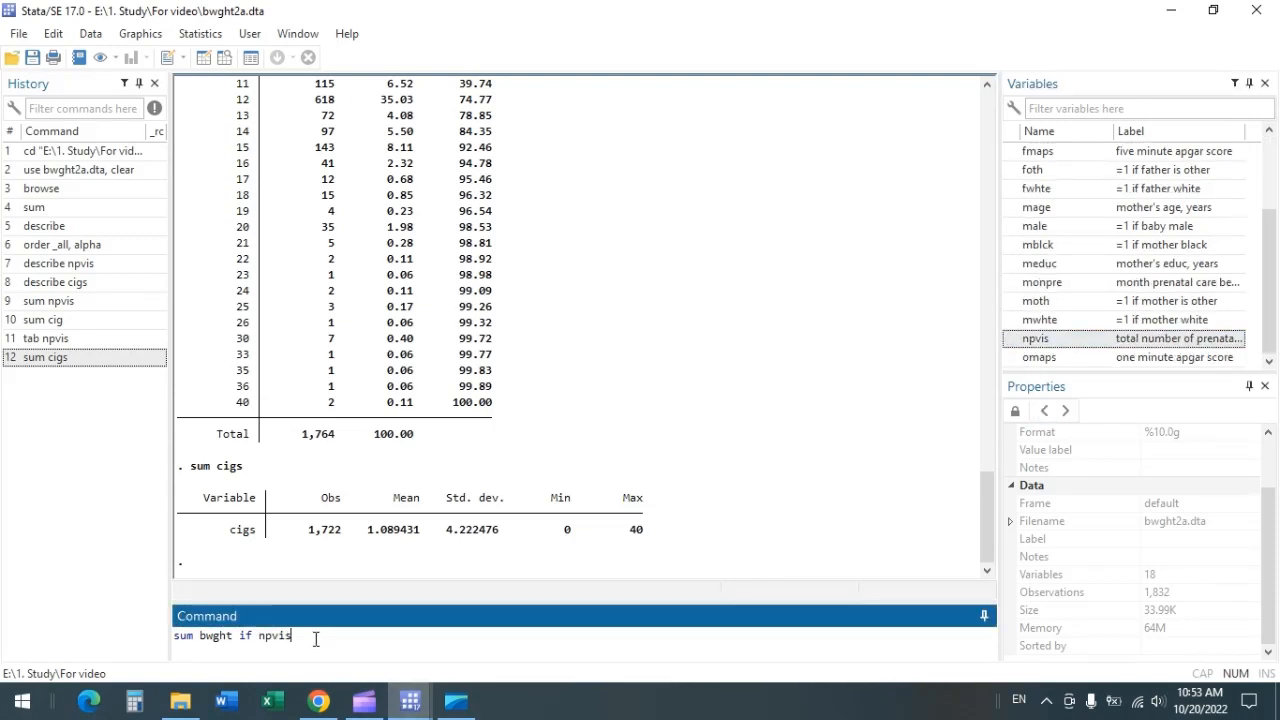
pyautogui.write('>= 12')
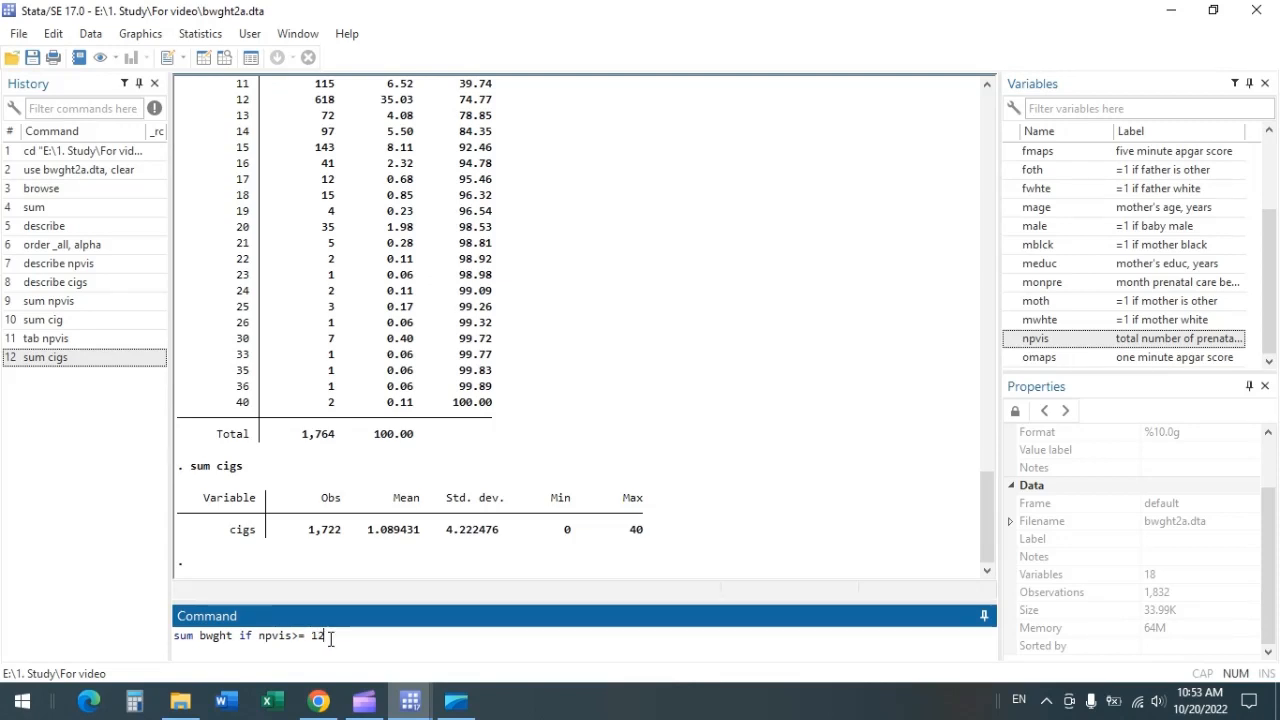
# Step: Check the npvis frequency table and extend the command's condition with & npvis <. to exclude missing prenatal visits
pyautogui.scroll(1, 316, 511)
pyautogui.scroll(13, 316, 511)
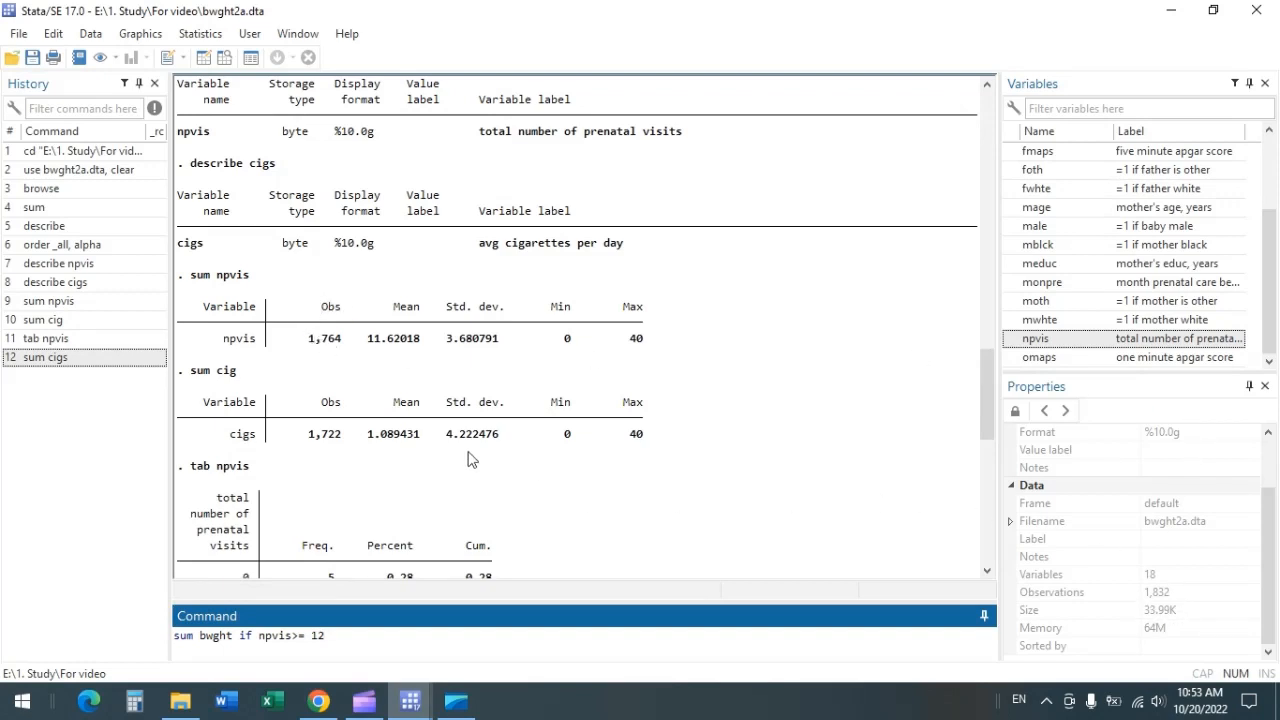
pyautogui.scroll(-4, 335, 333)
pyautogui.scroll(-4, 340, 333)
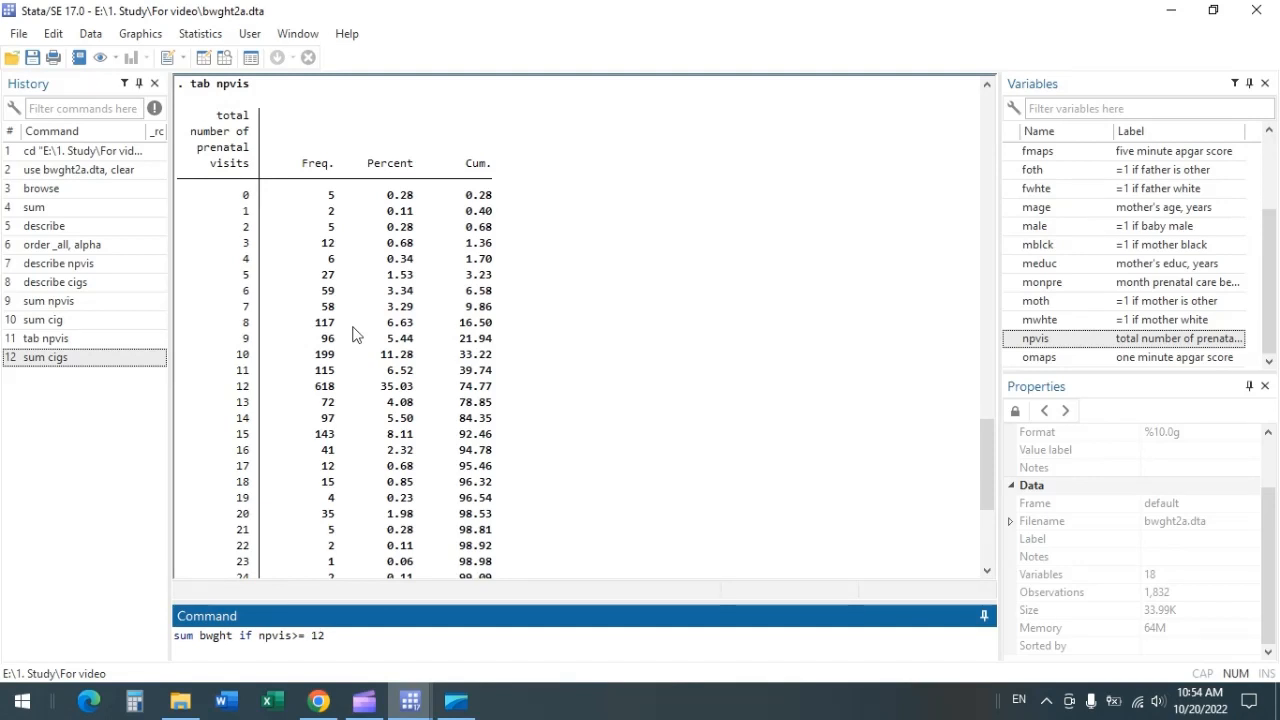
pyautogui.write('&')
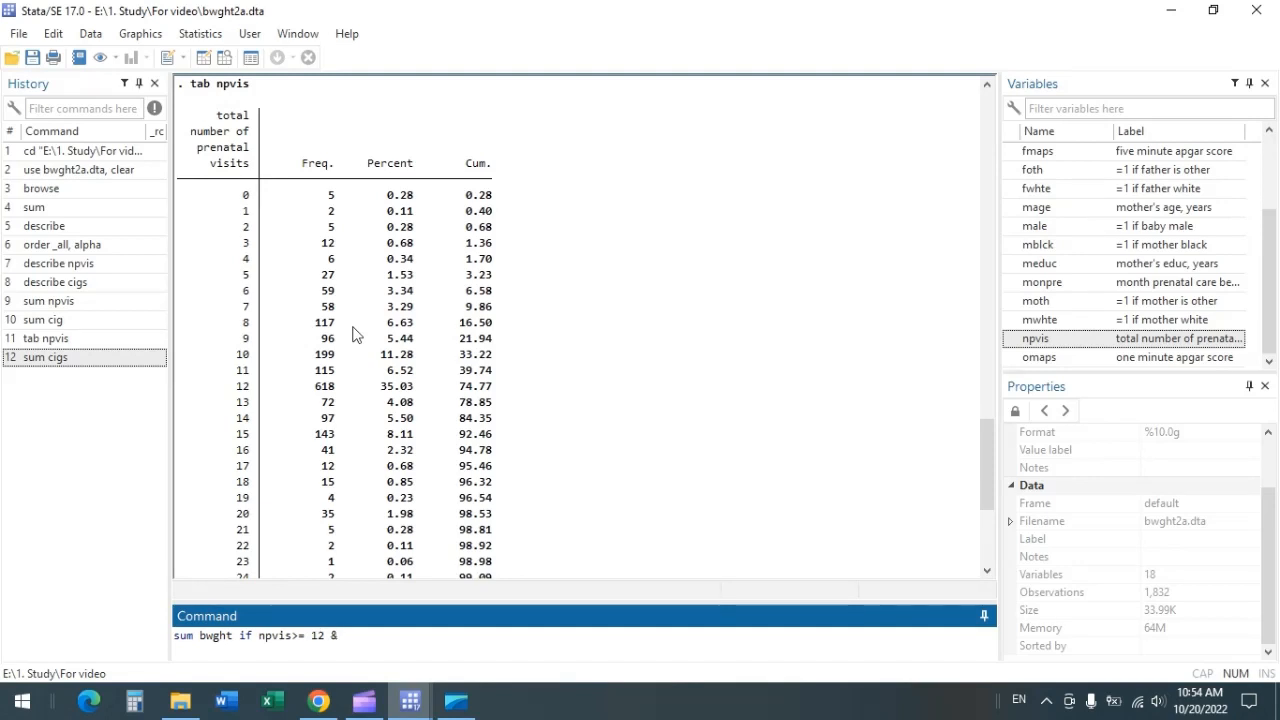
pyautogui.write(' npvis <.')
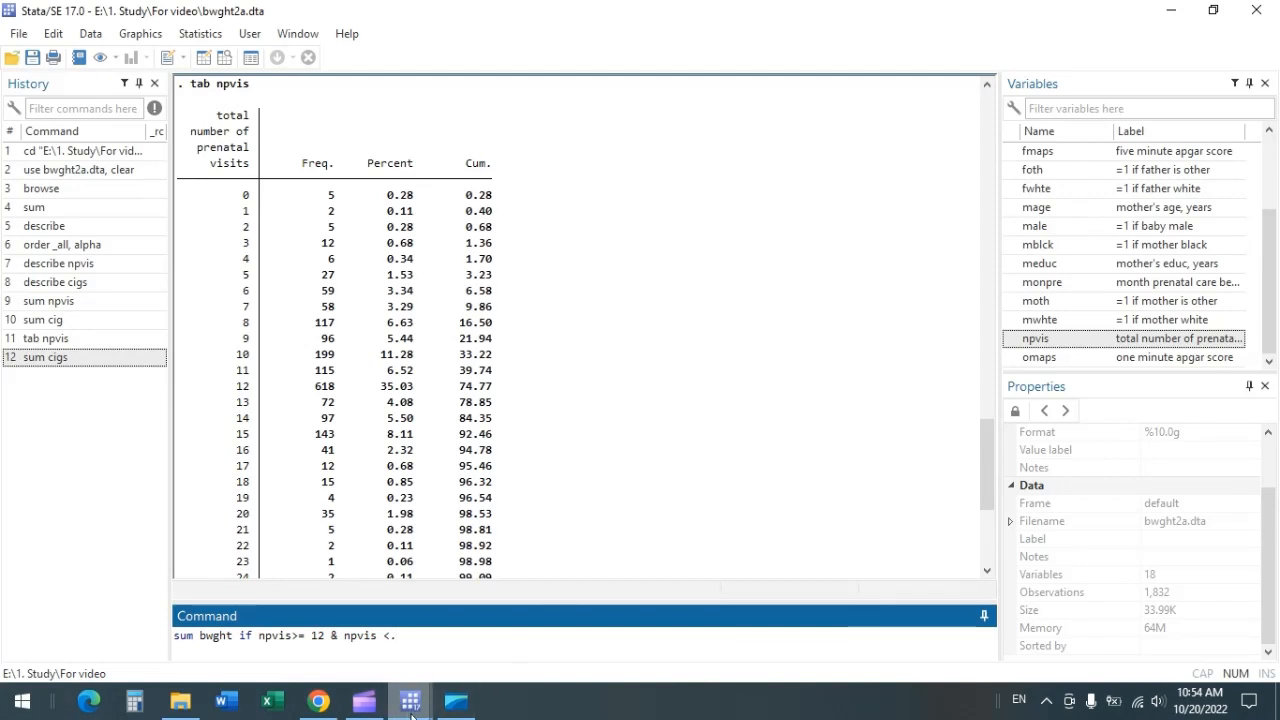
# Step: Examine the npvis column for missing entries in the Data Editor's browse view and return to the main window
pyautogui.moveTo(410, 700)
pyautogui.click(575, 625)
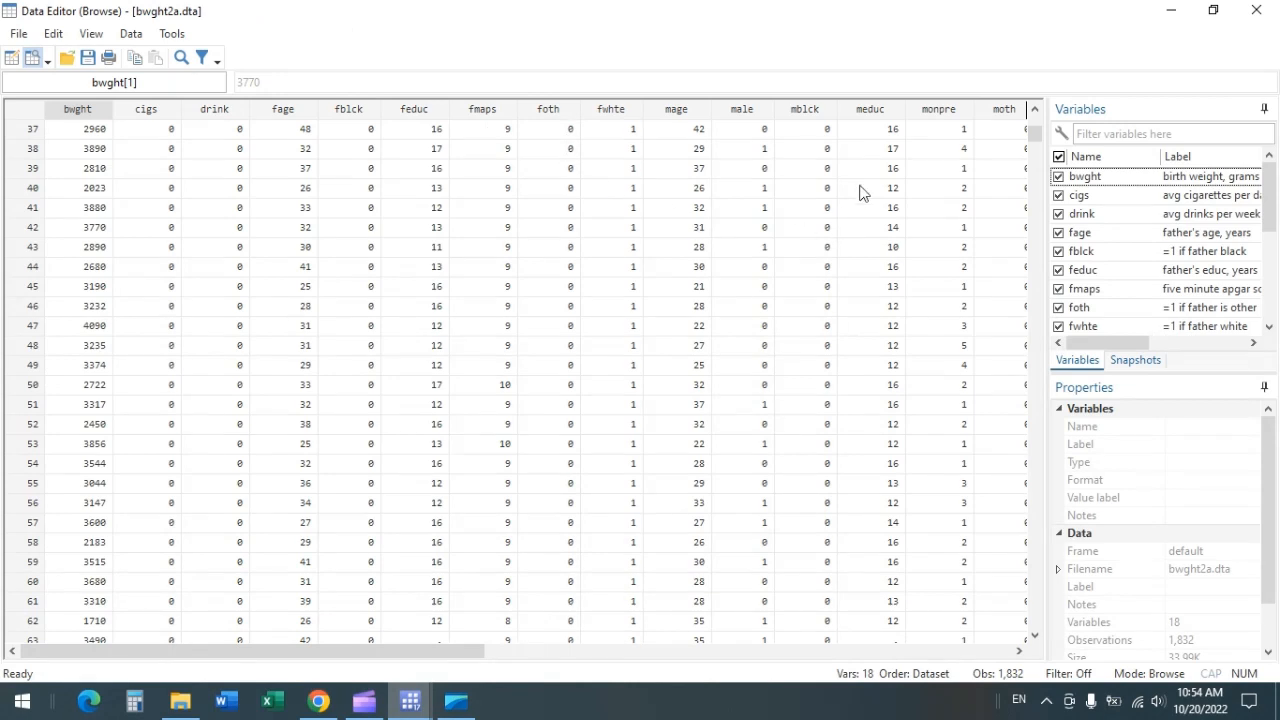
pyautogui.moveTo(434, 655); pyautogui.dragTo(682, 655)
pyautogui.scroll(-4, 630, 361)
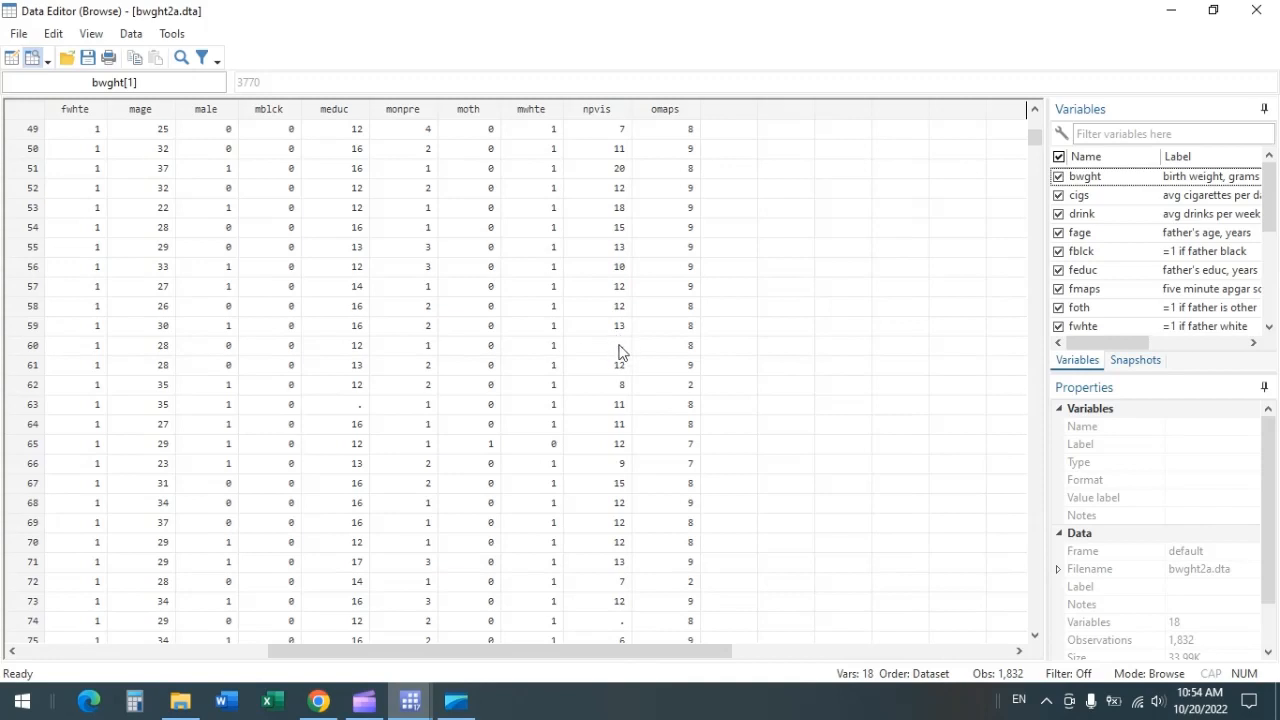
pyautogui.scroll(-2, 622, 440)
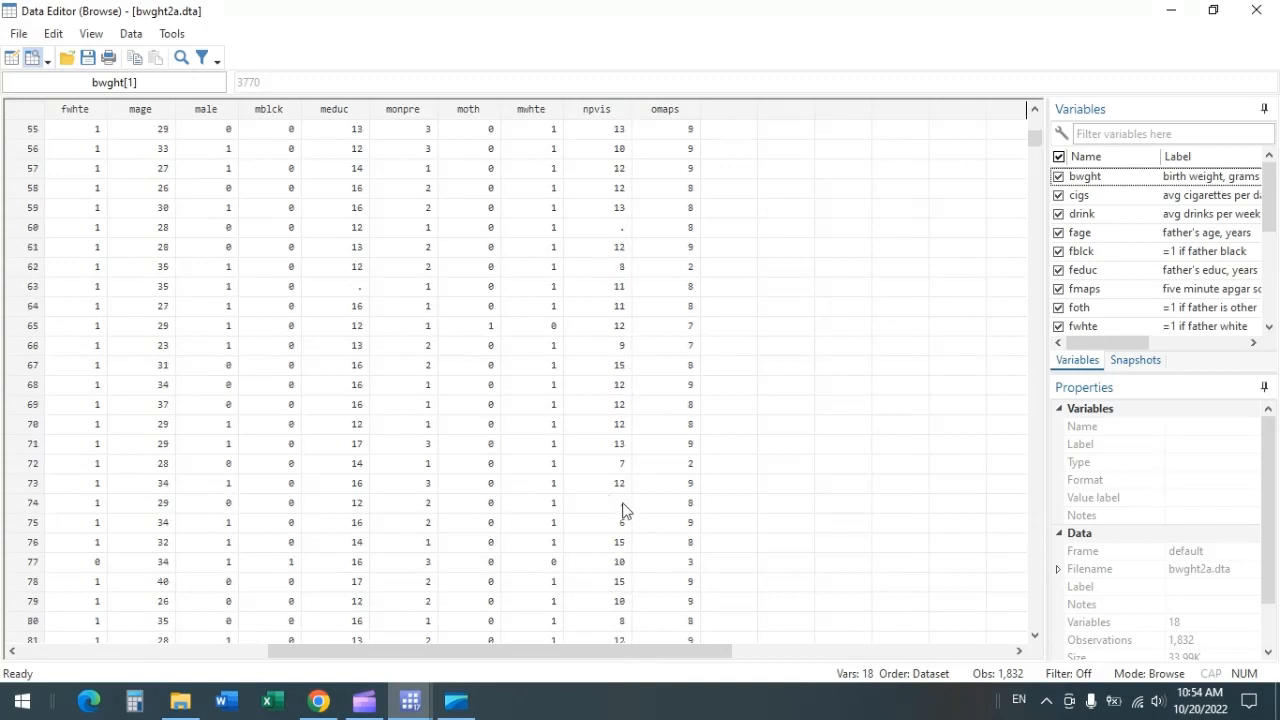
pyautogui.moveTo(663, 654); pyautogui.dragTo(320, 663)
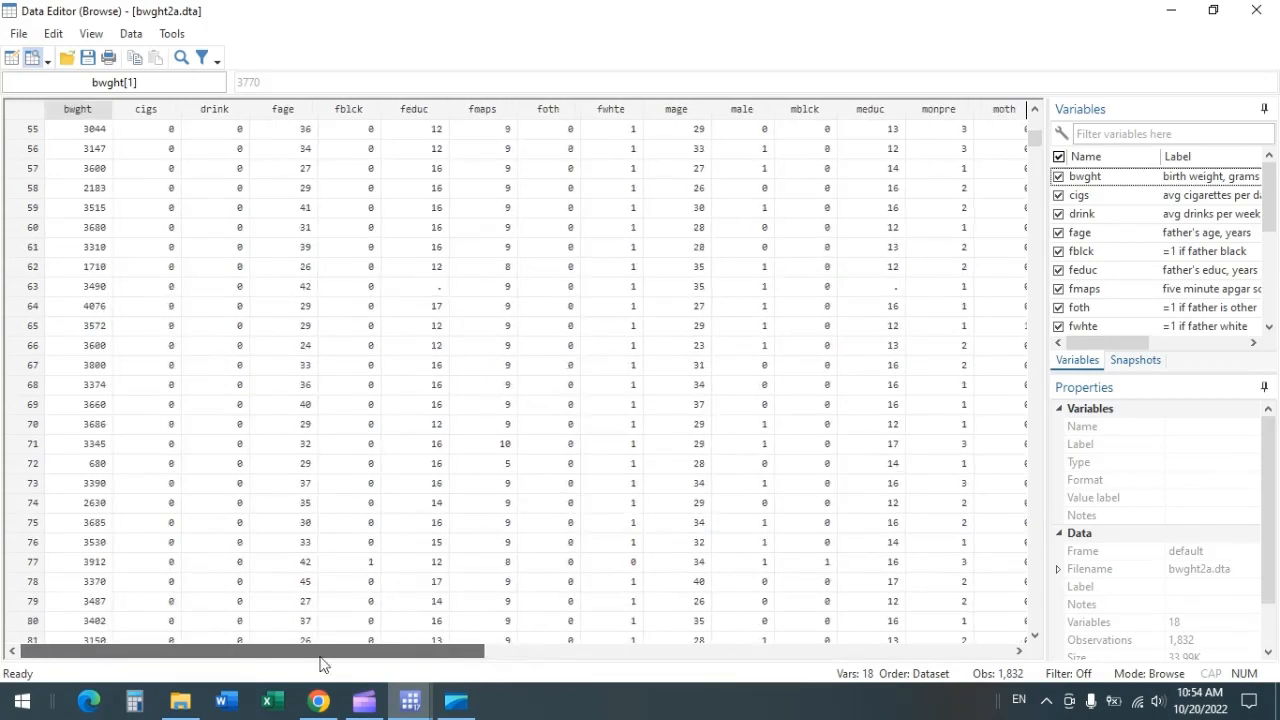
pyautogui.click(1170, 10)
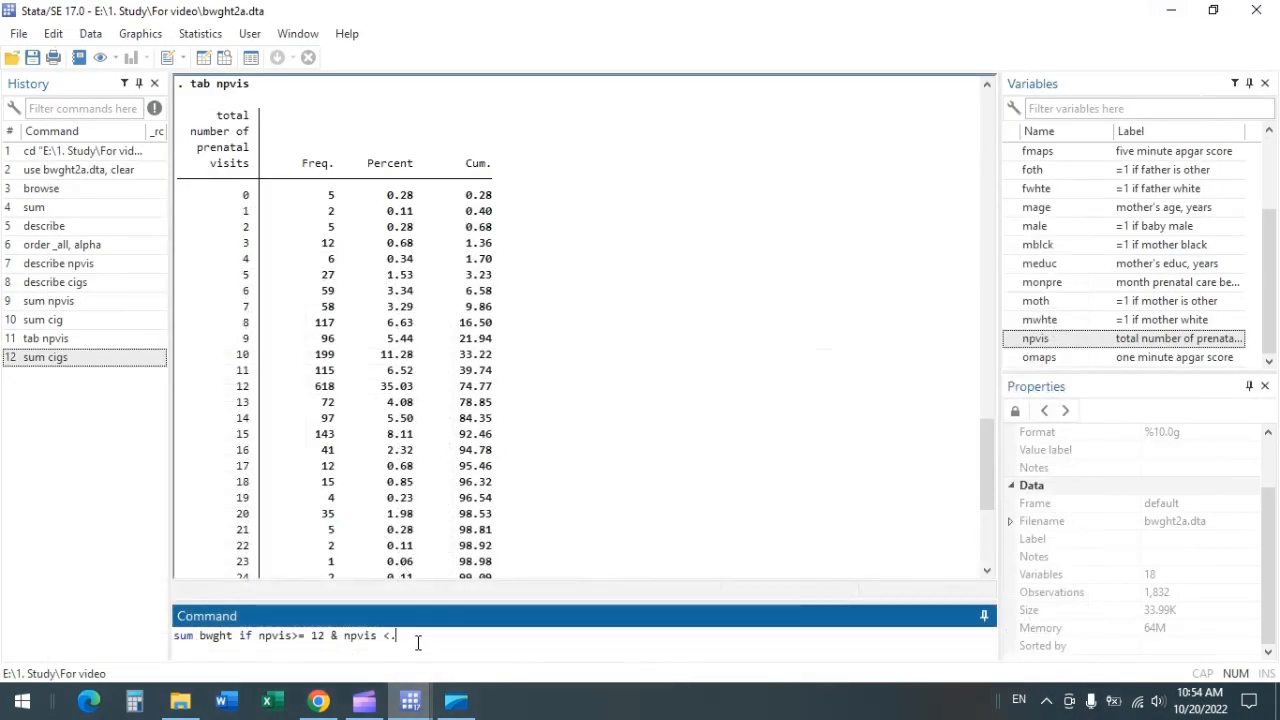
pyautogui.moveTo(412, 706)
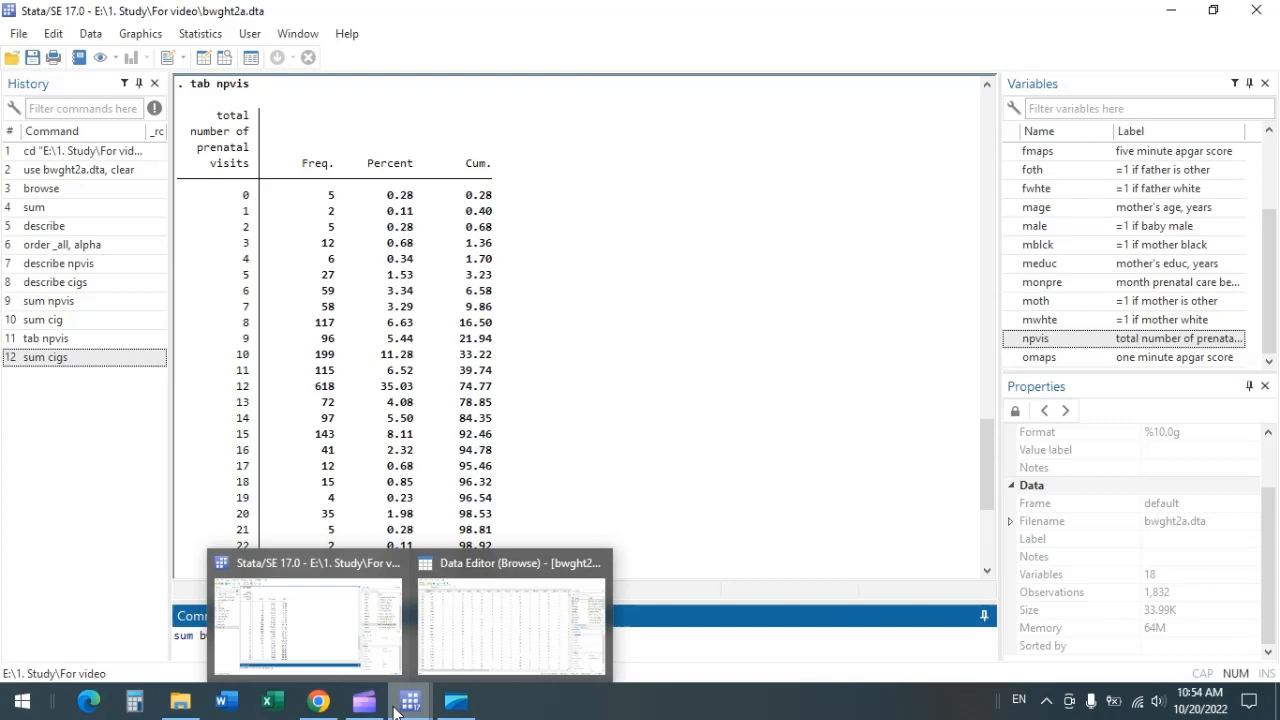
pyautogui.click(485, 645)
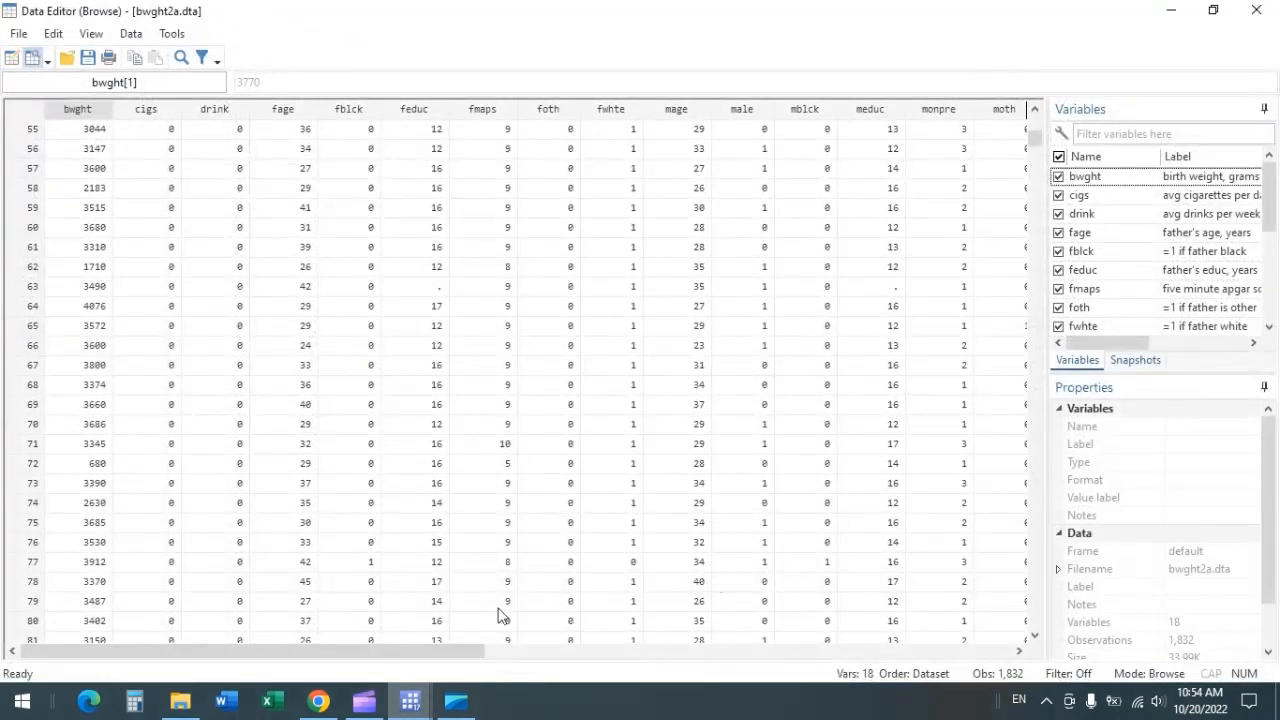
pyautogui.moveTo(449, 651); pyautogui.dragTo(829, 650)
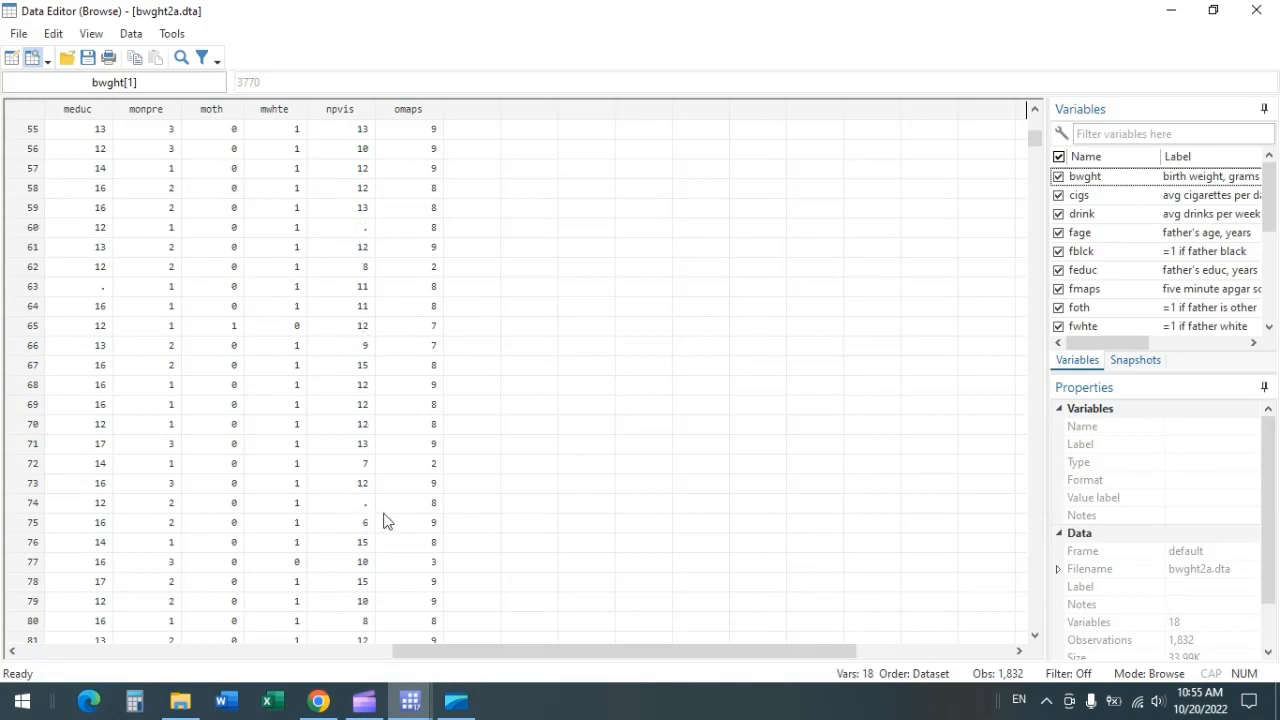
pyautogui.scroll(-2, 360, 560)
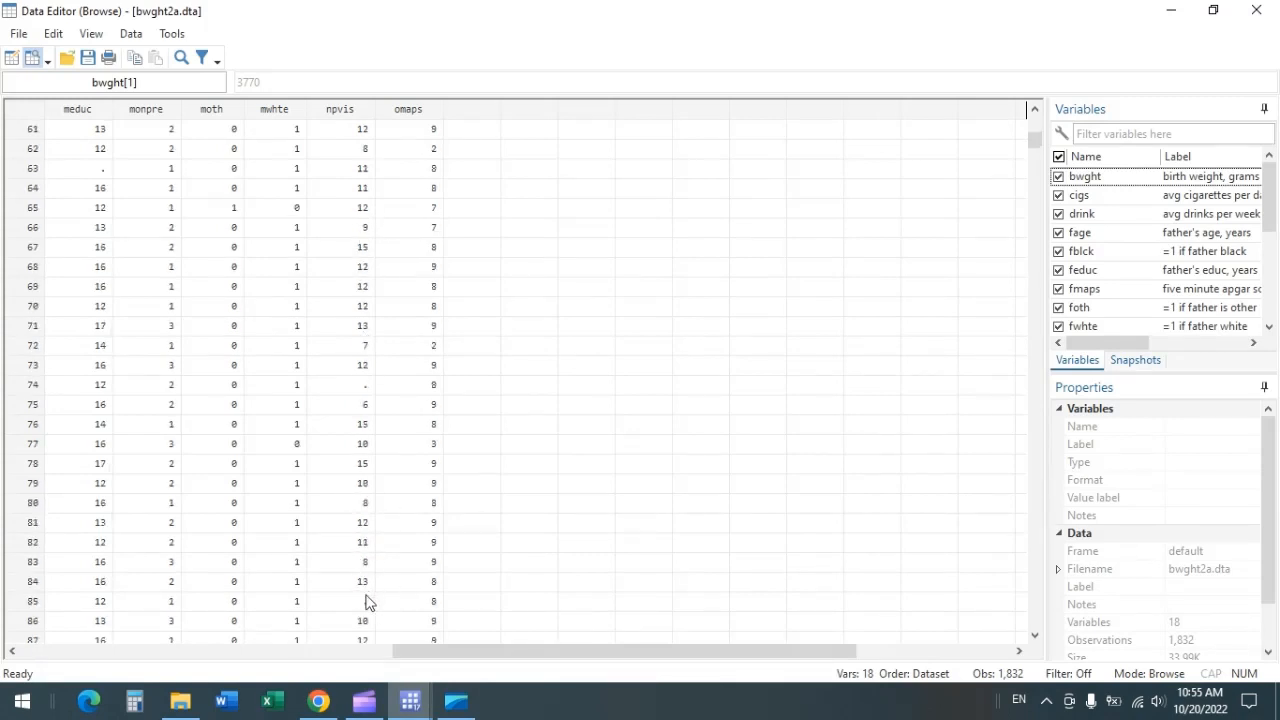
pyautogui.moveTo(483, 655); pyautogui.dragTo(111, 660)
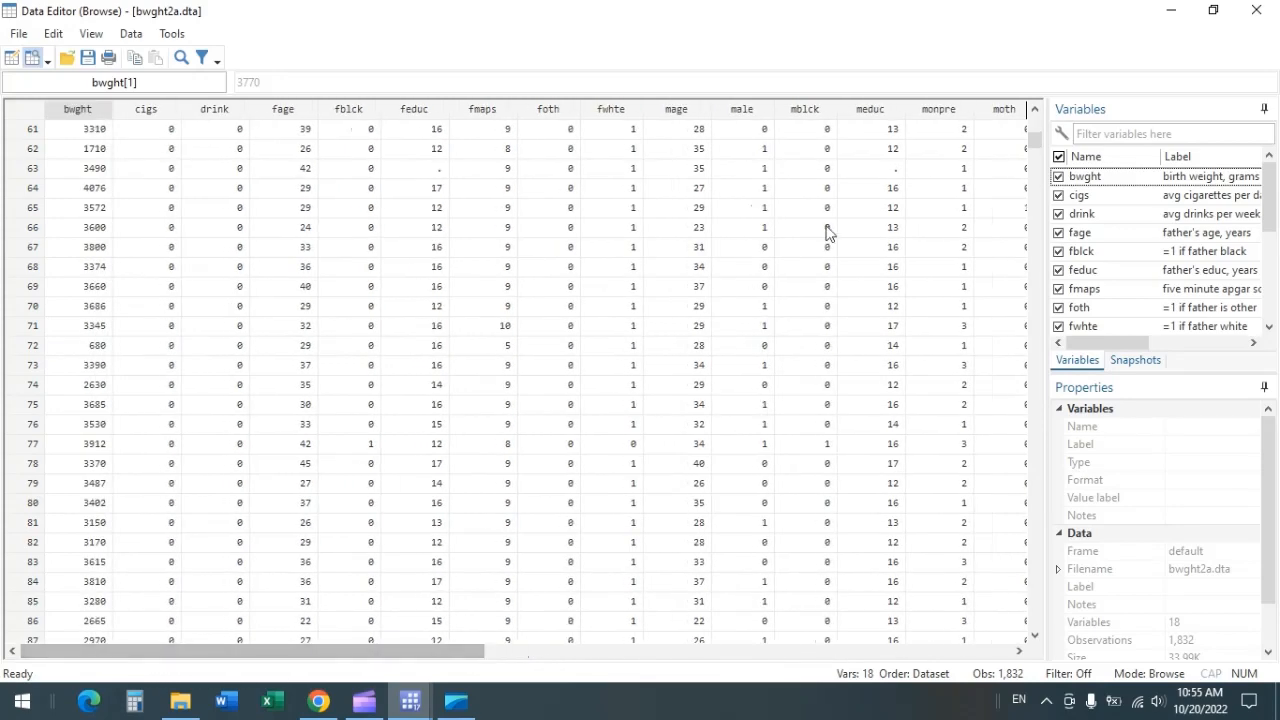
pyautogui.click(1256, 10)
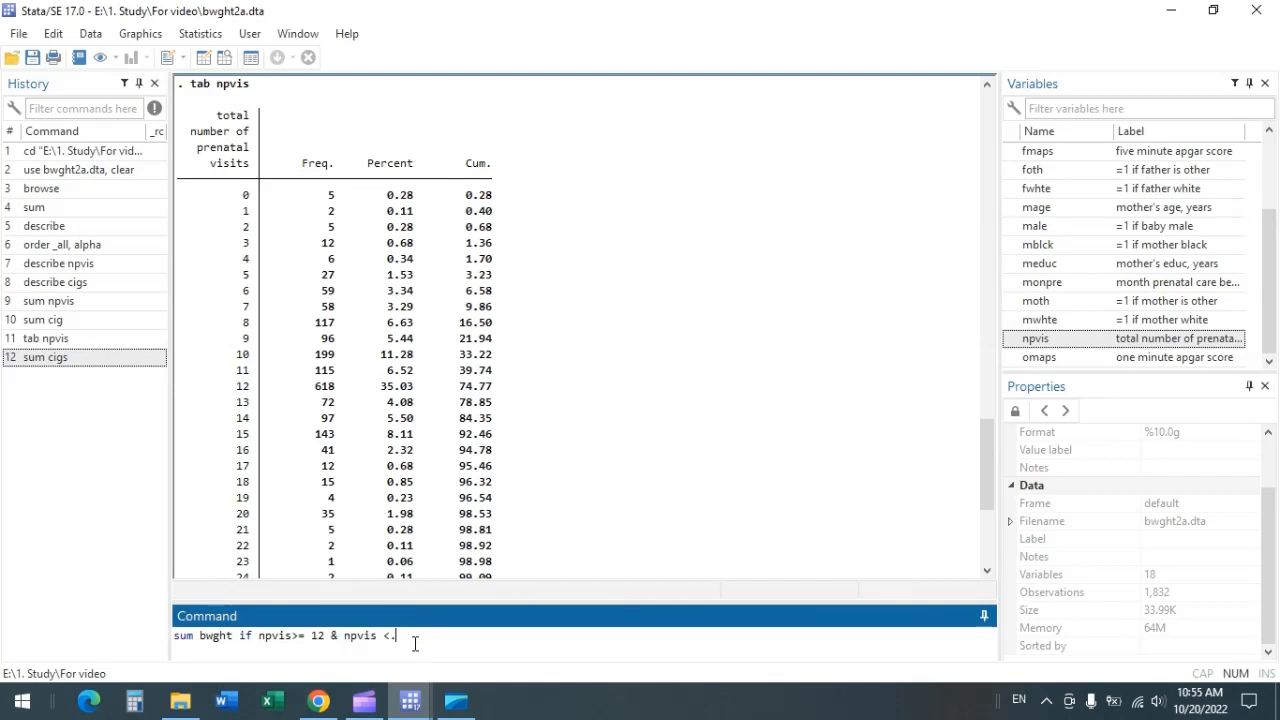
# Step: Run sum bwght if npvis>= 12 & npvis <. and compare its output with the npvis data column and the earlier npvis summary
pyautogui.press('Return')
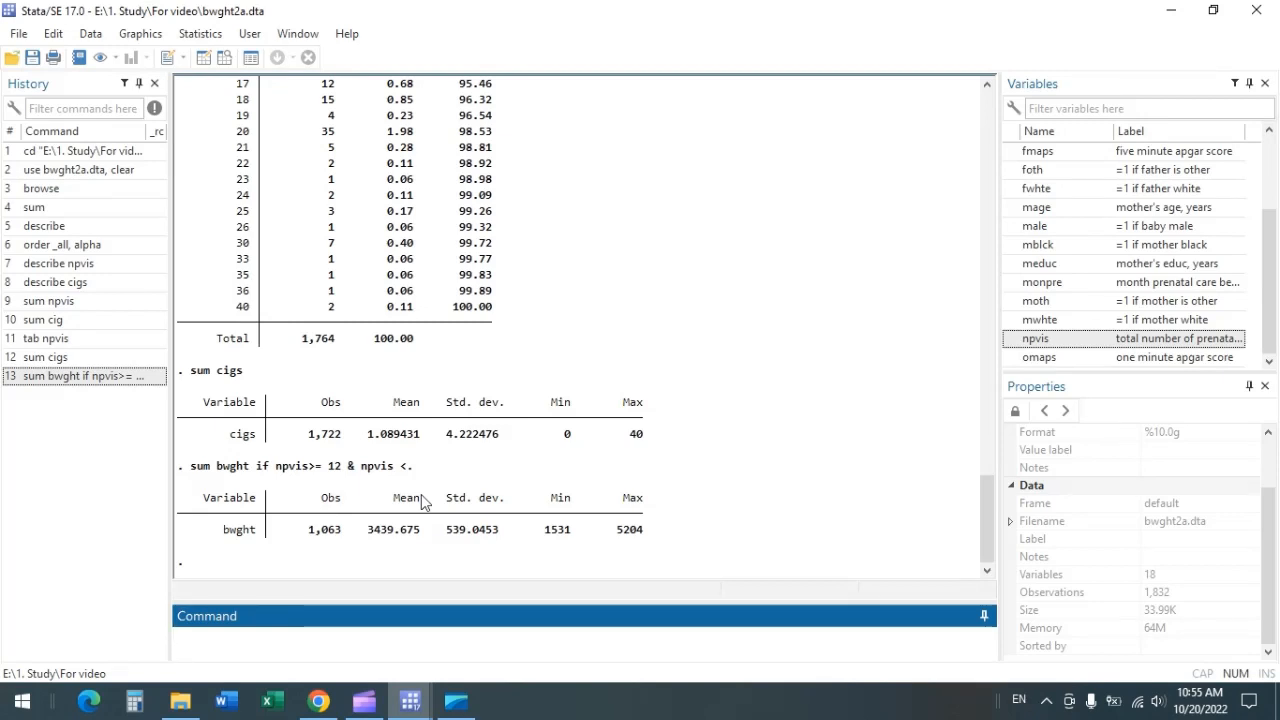
pyautogui.moveTo(410, 700)
pyautogui.click(525, 640)
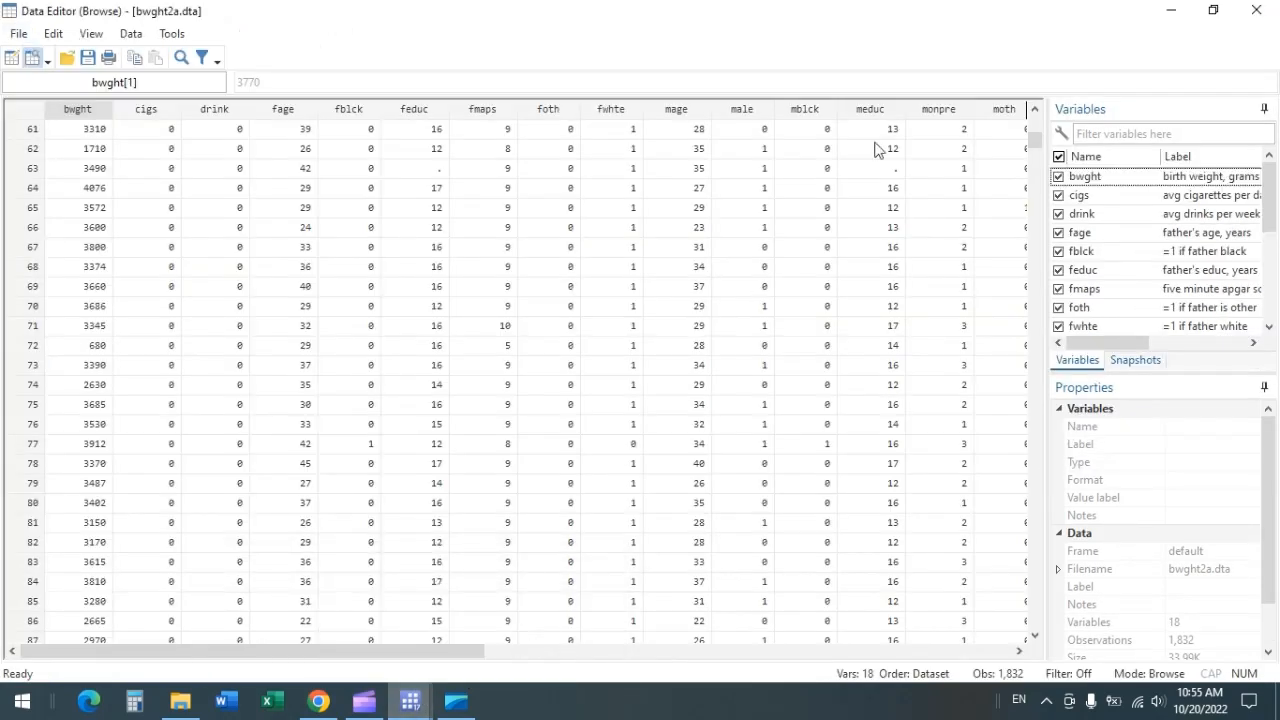
pyautogui.moveTo(437, 652); pyautogui.dragTo(632, 652)
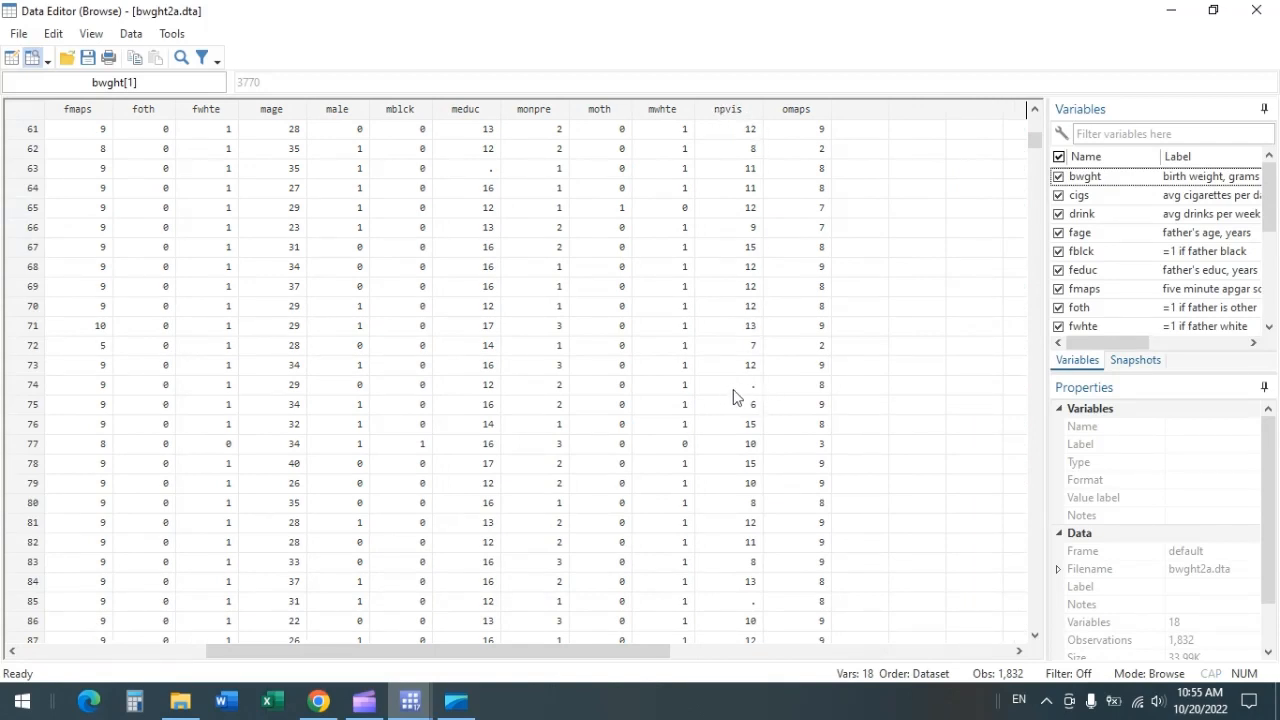
pyautogui.moveTo(651, 652); pyautogui.dragTo(467, 658)
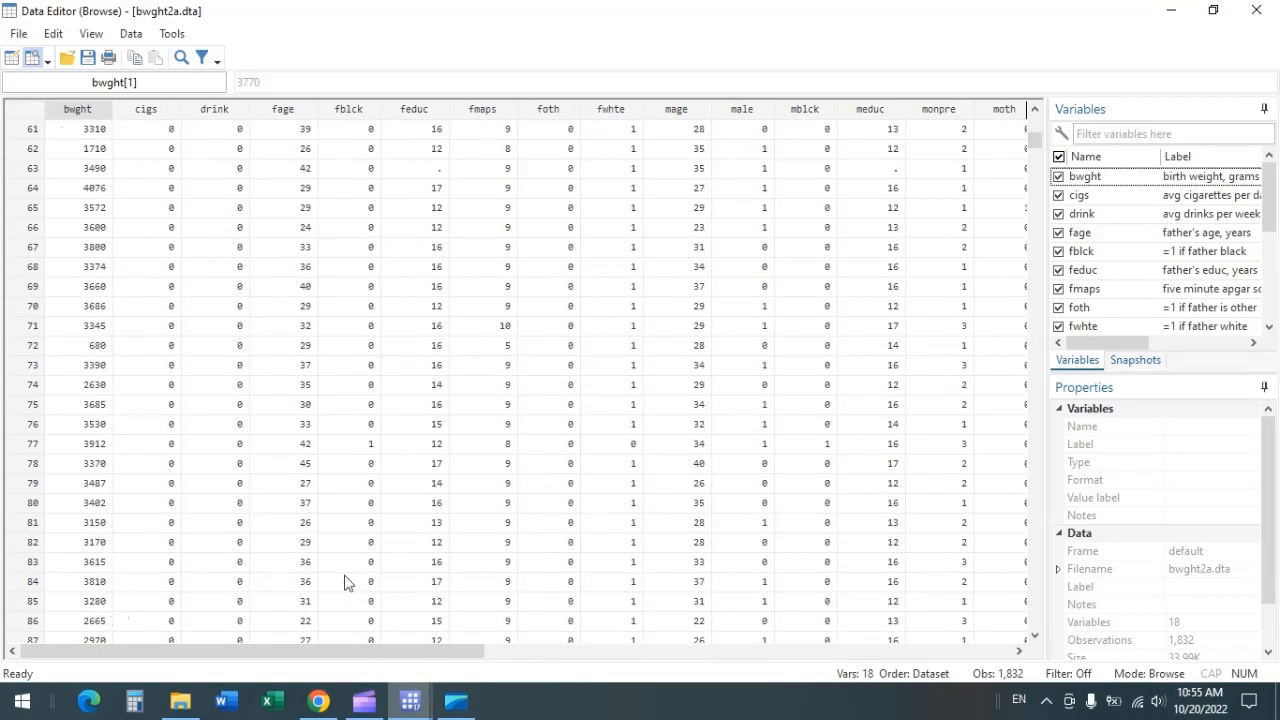
pyautogui.hotkey('alt', 'Tab')
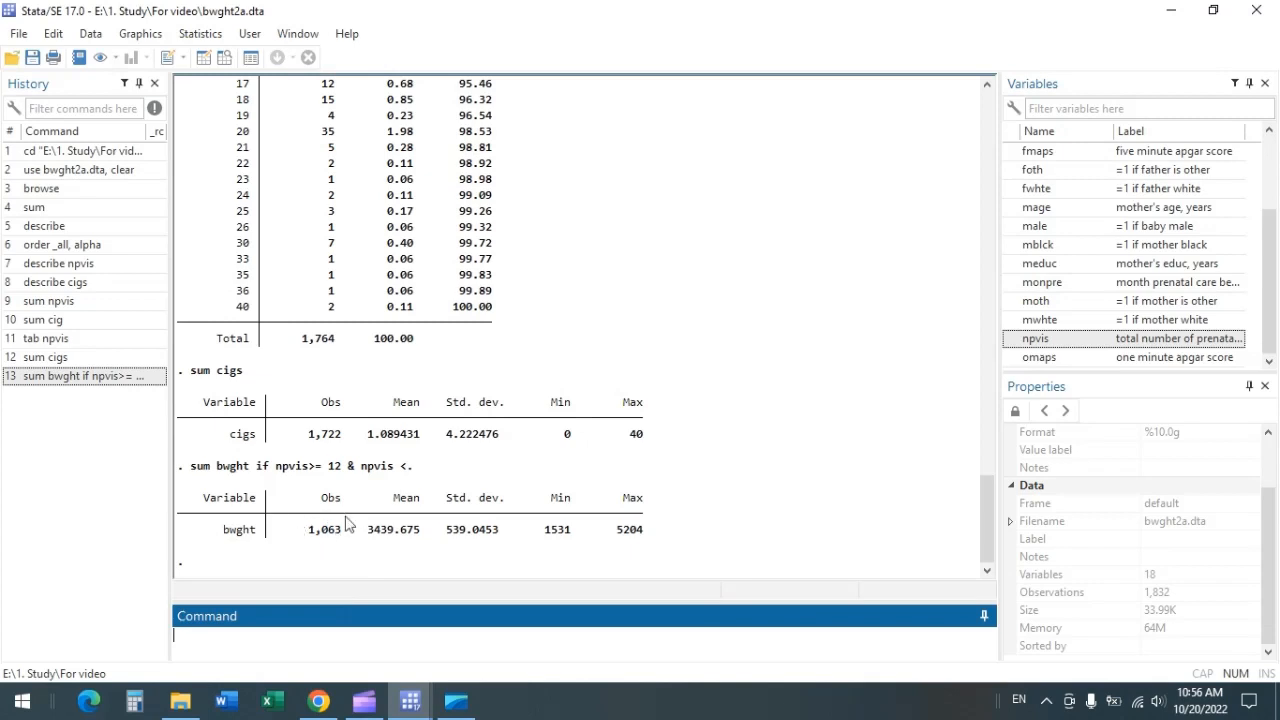
pyautogui.scroll(12, 340, 330)
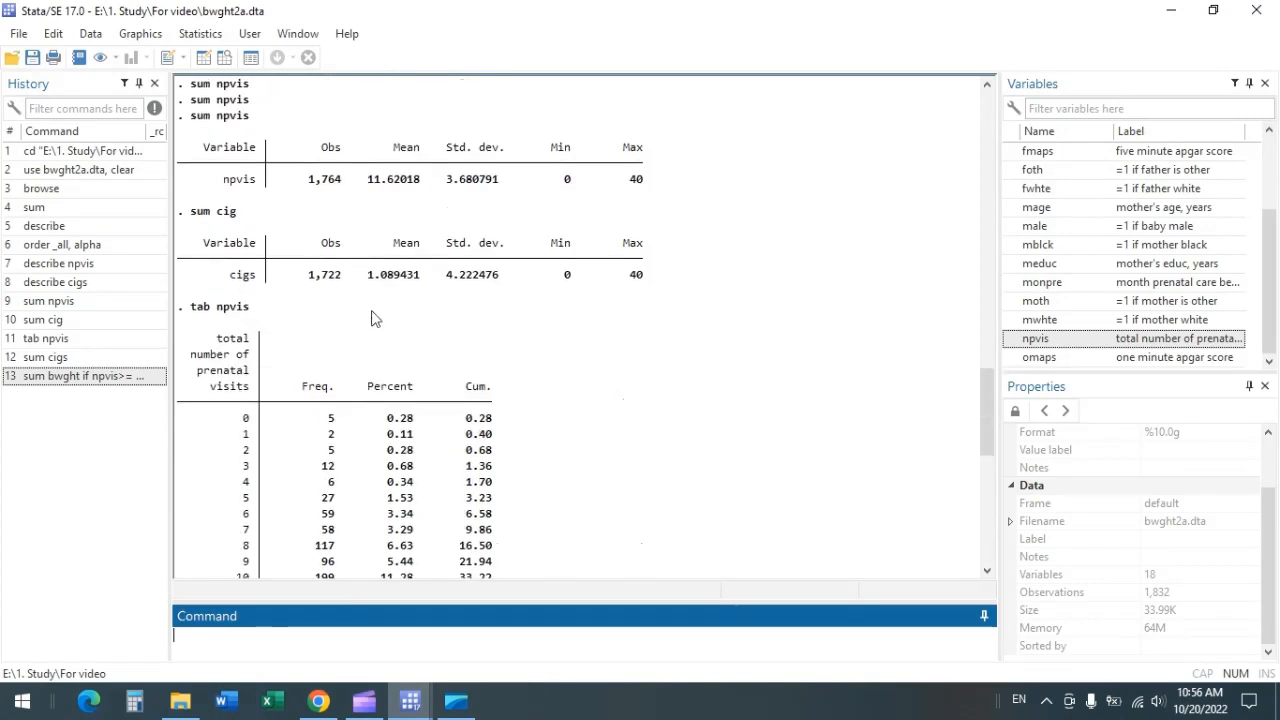
pyautogui.scroll(4, 371, 318)
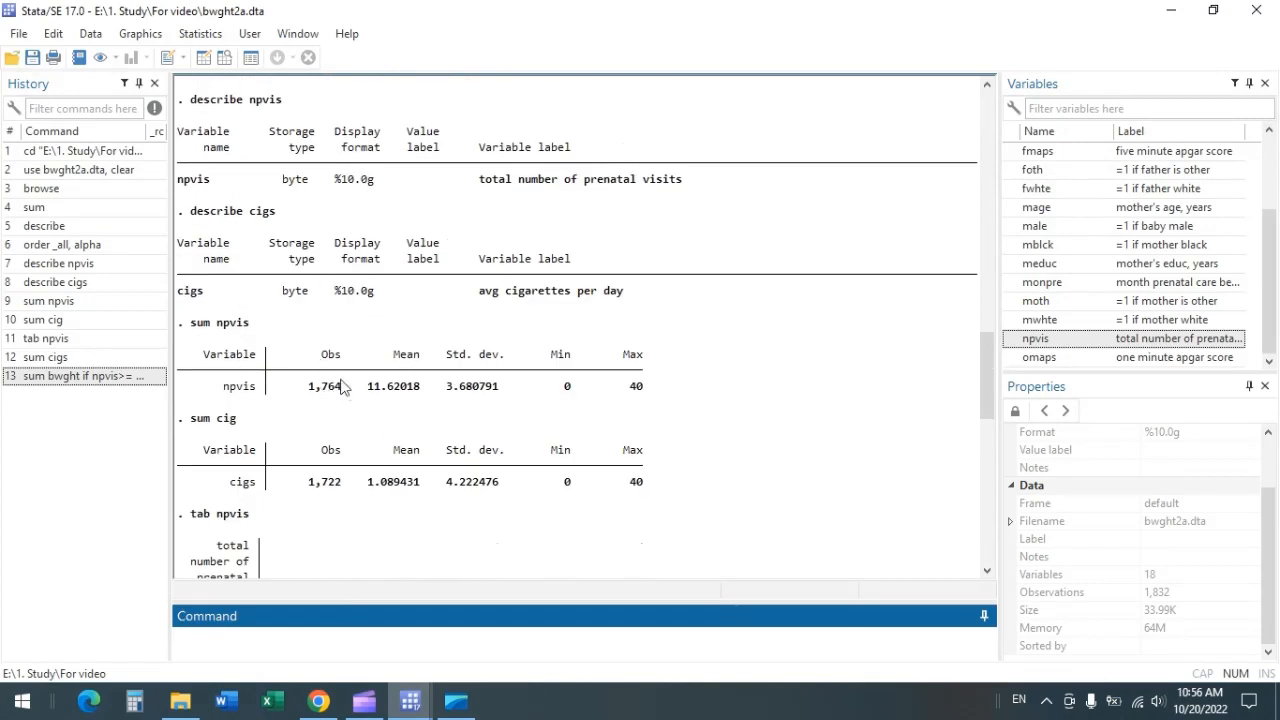
pyautogui.scroll(-15, 362, 430)
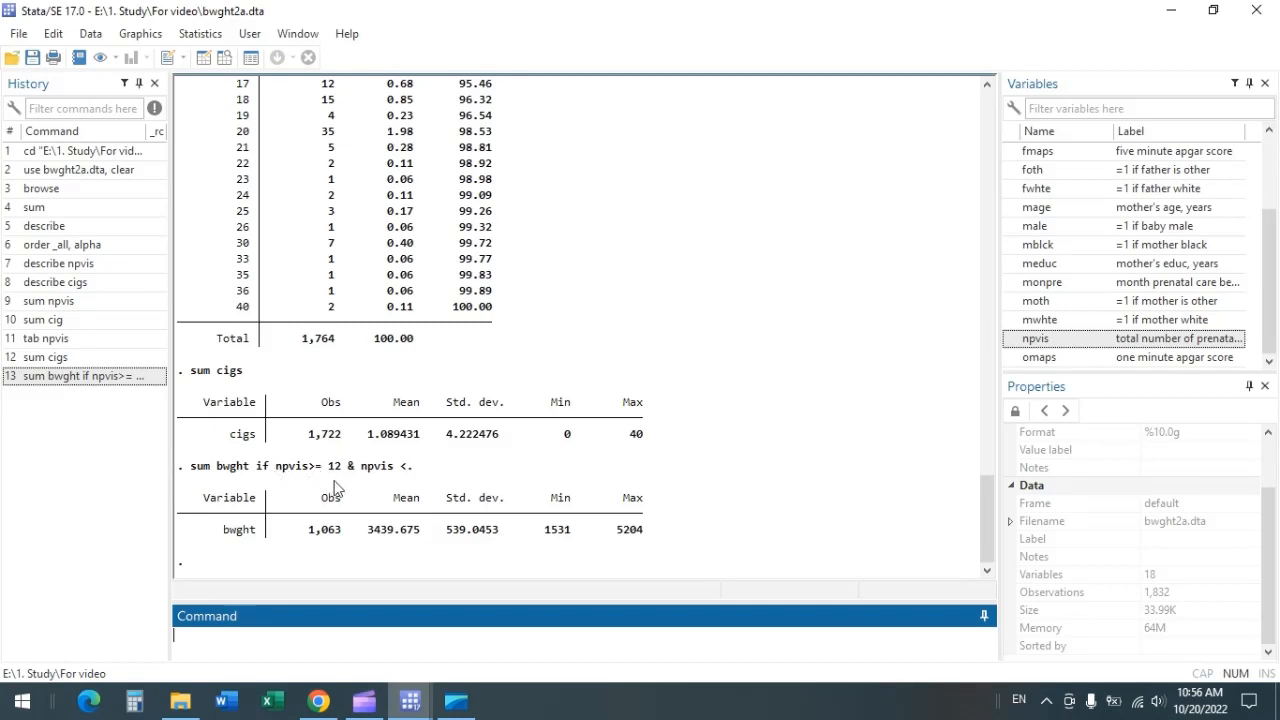
# Step: Compose a new sum command for bwght, reusing the condition npvis>= 12 & npvis <. from the previous command in the results
pyautogui.write('s')
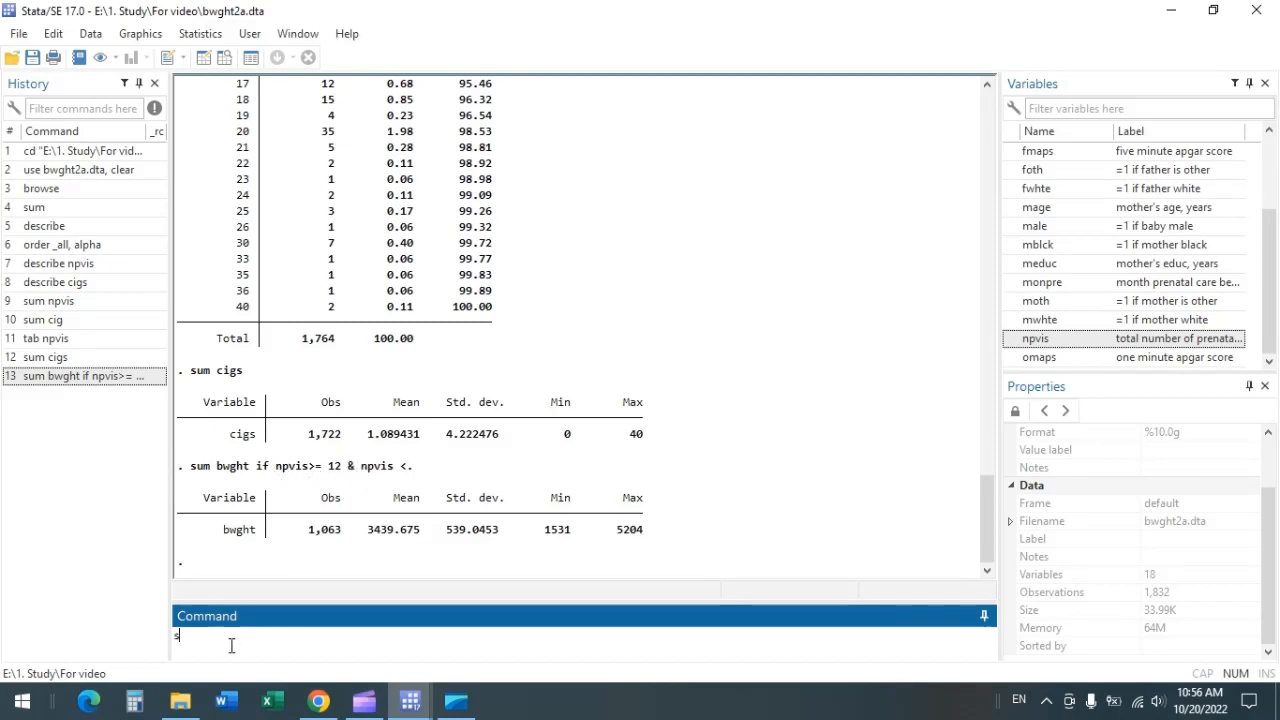
pyautogui.write('um')
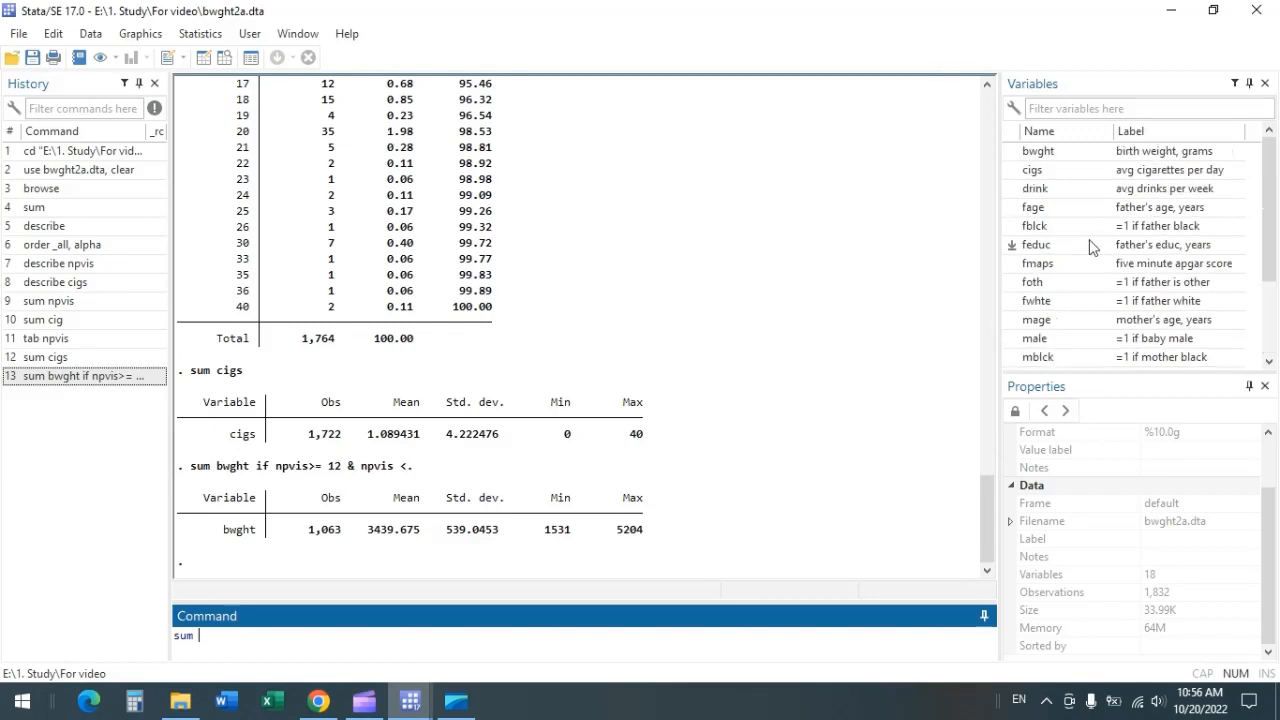
pyautogui.scroll(2, 1092, 246)
pyautogui.doubleClick(1014, 152)
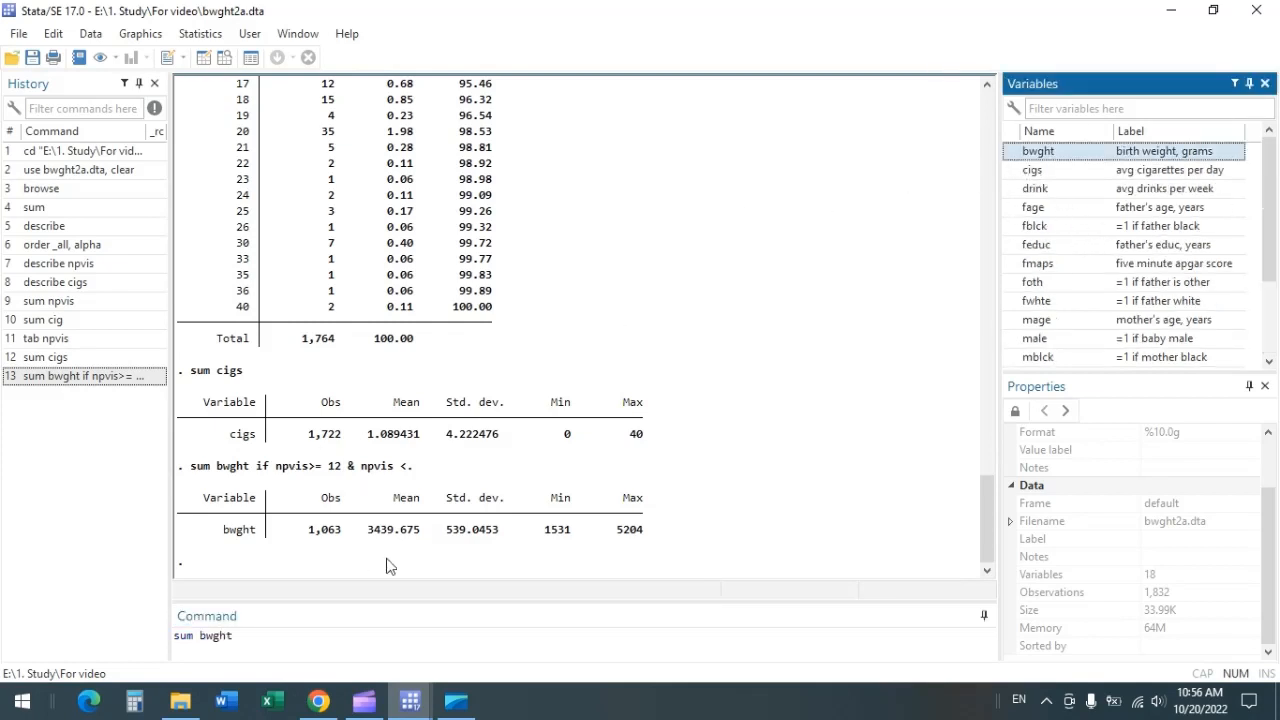
pyautogui.click(262, 636)
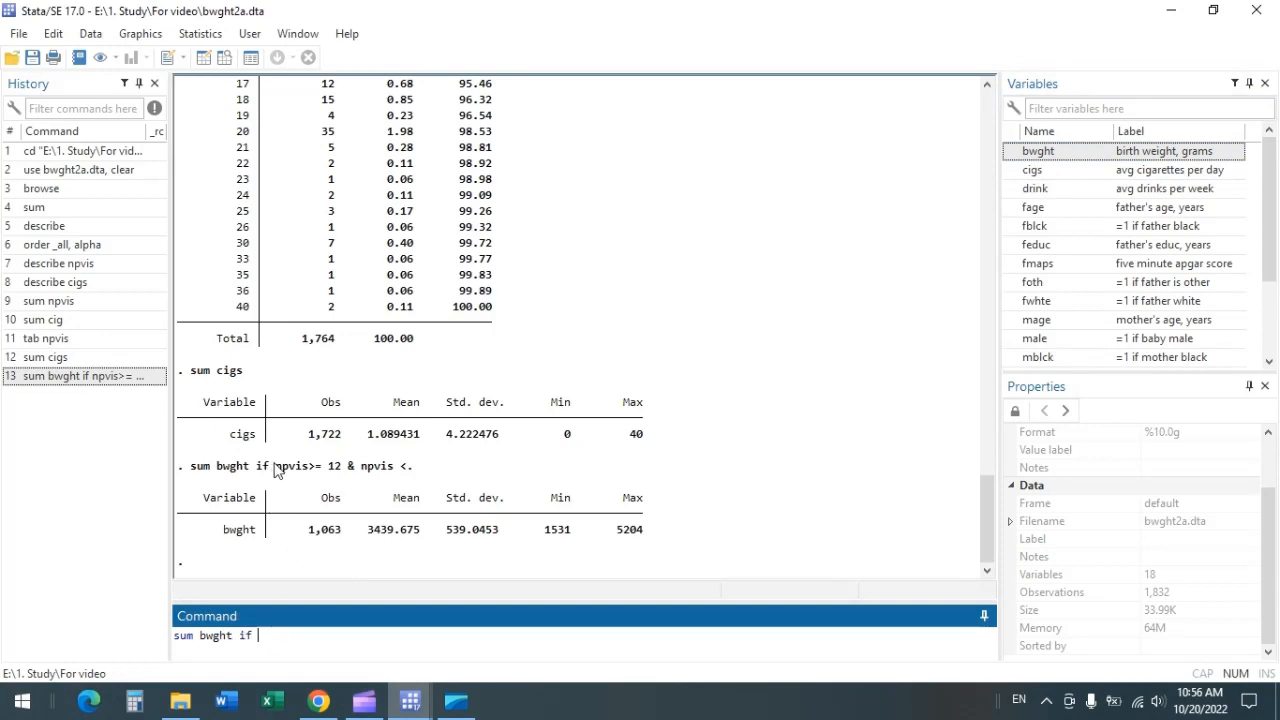
pyautogui.moveTo(275, 466); pyautogui.dragTo(411, 472)
pyautogui.hotkey('ctrl', 'c')
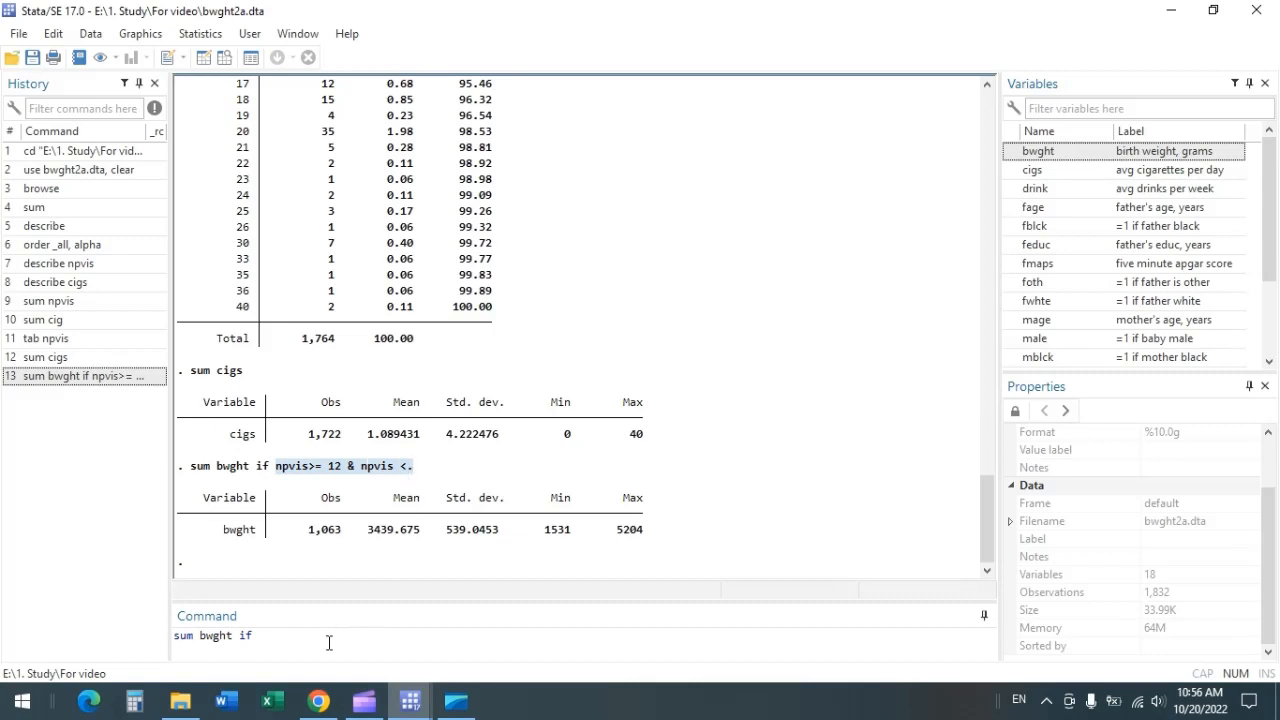
pyautogui.click(316, 640)
pyautogui.hotkey('ctrl', 'v')
# Step: Change the first comparison operator to less than and run sum bwght if npvis < 12 & npvis <
pyautogui.click(305, 635)
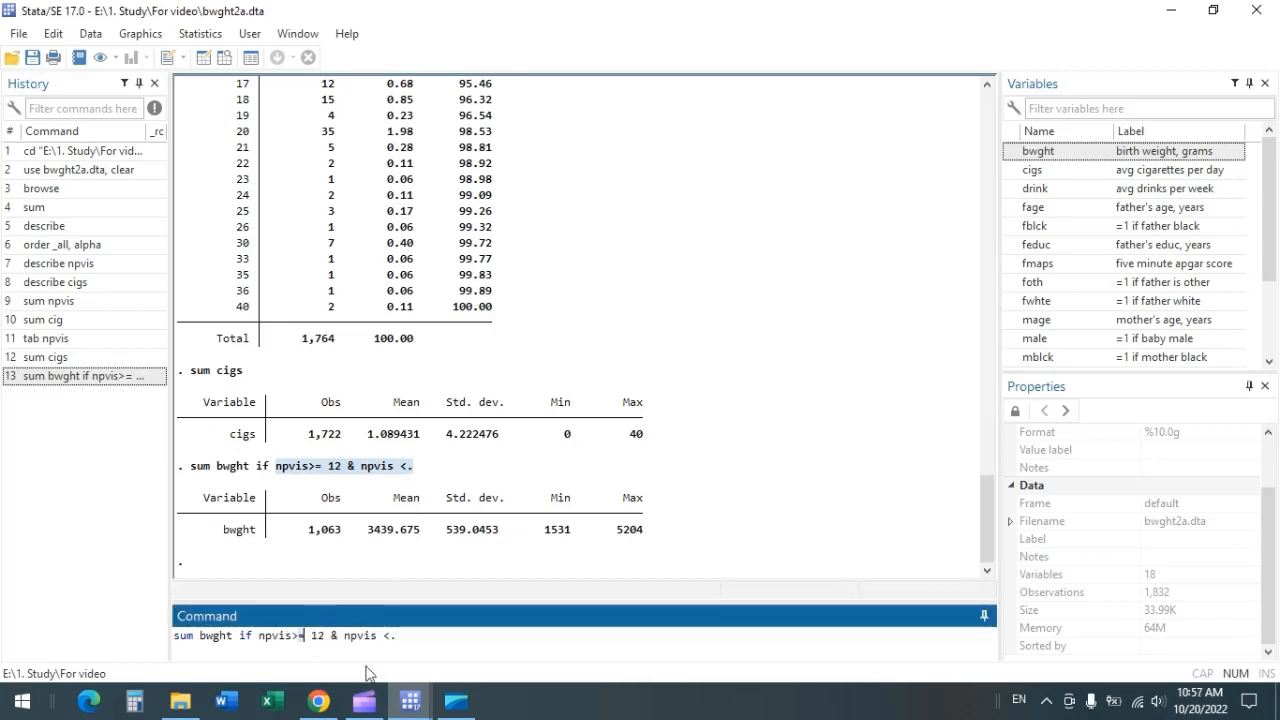
pyautogui.press('BackSpace')
pyautogui.press('BackSpace')
pyautogui.write('<')
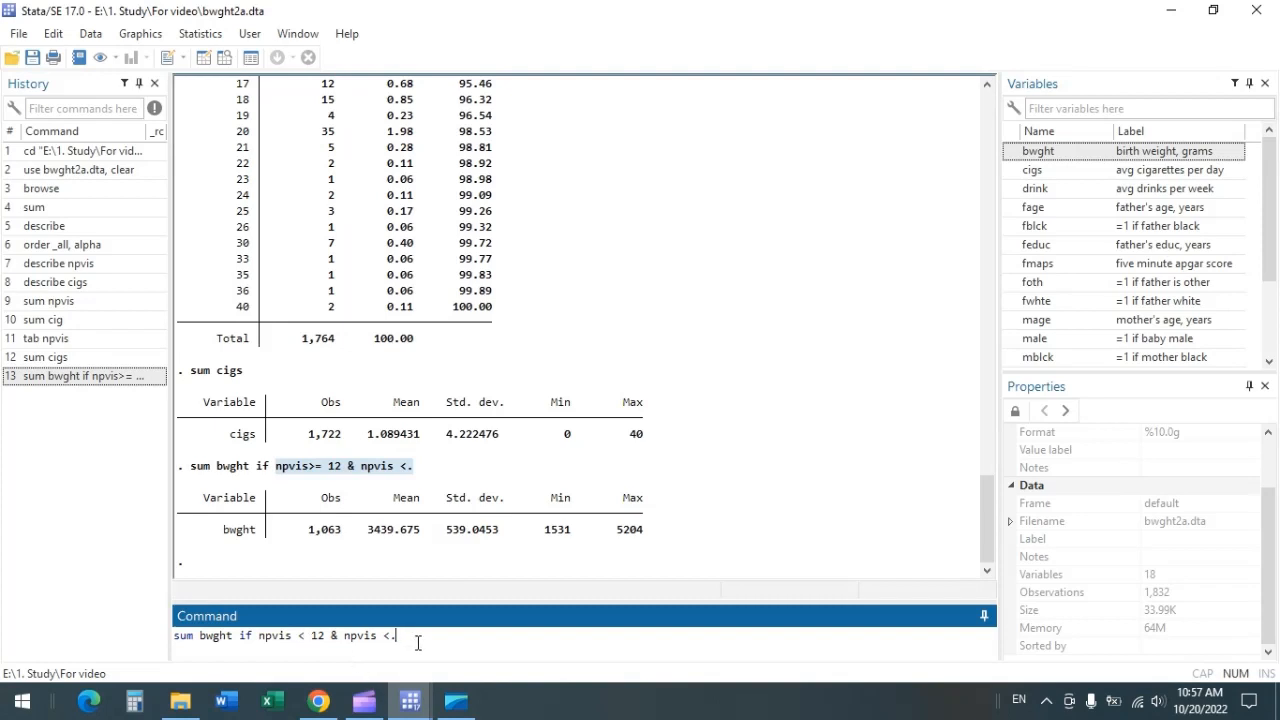
pyautogui.press('Return')
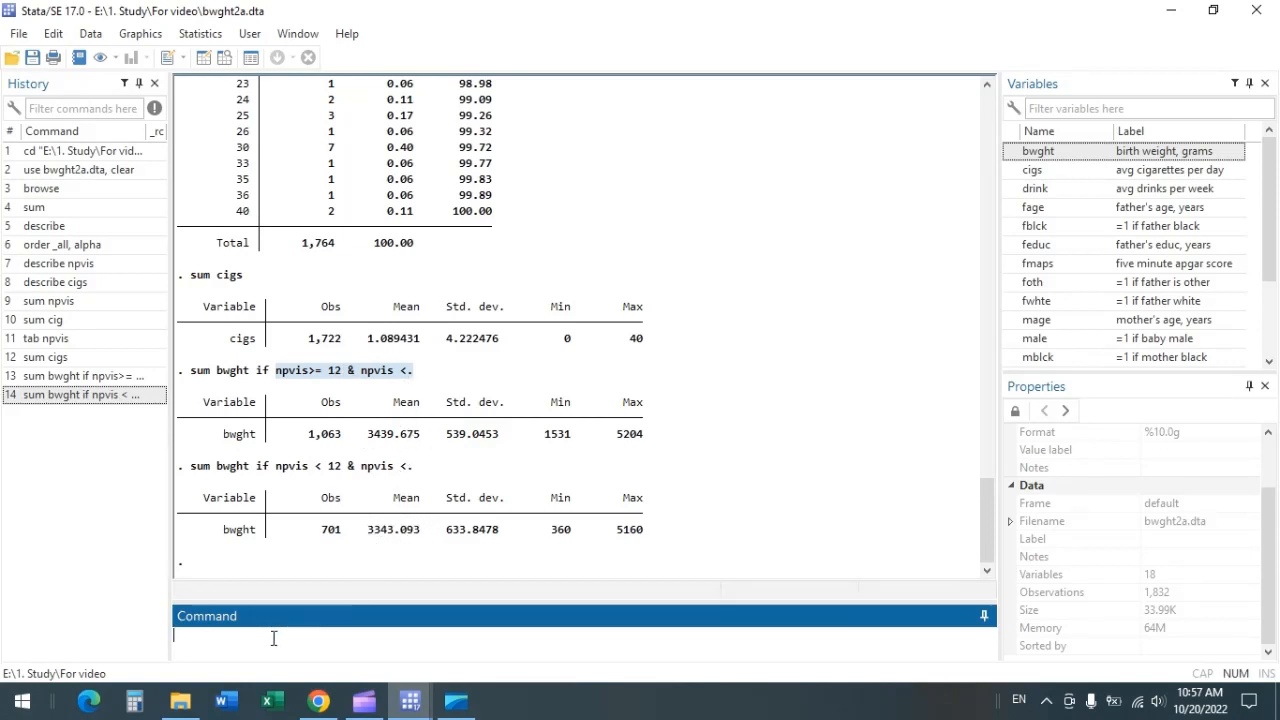
# Step: Compute the difference between the two conditional birth weight means by running display 3439.675 - 3343.093
pyautogui.write('splay')
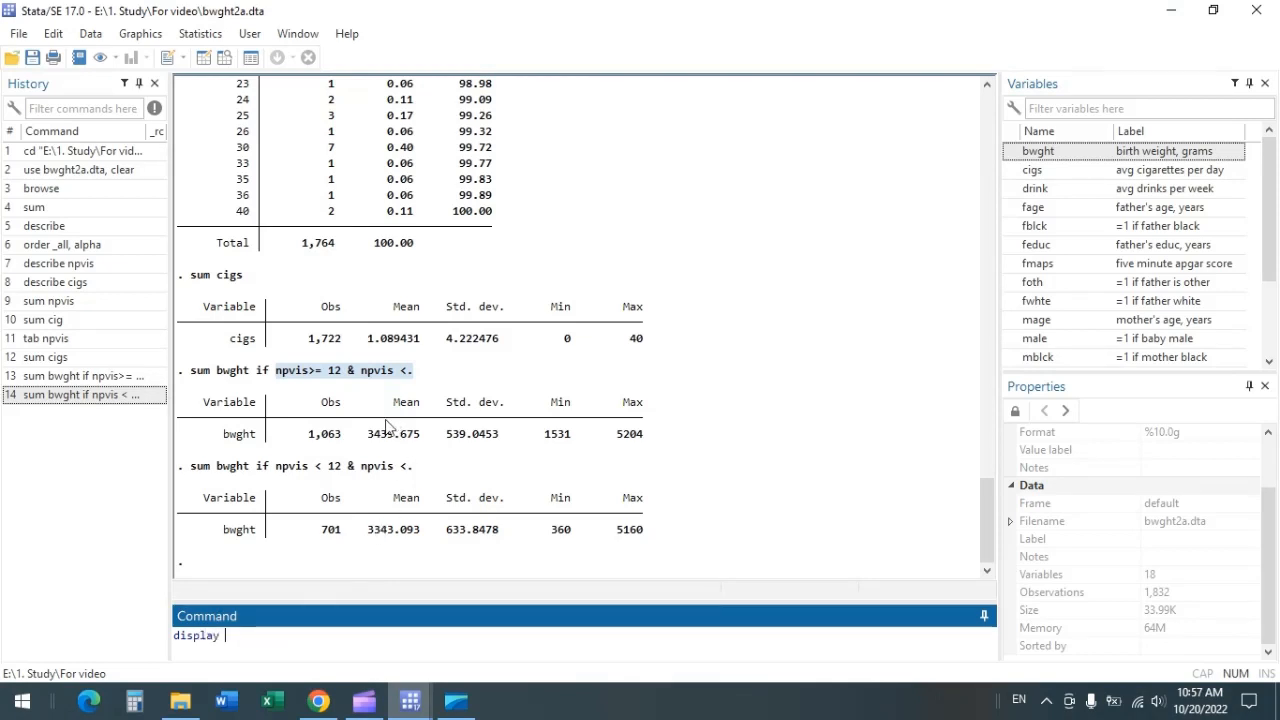
pyautogui.moveTo(368, 434); pyautogui.dragTo(418, 442)
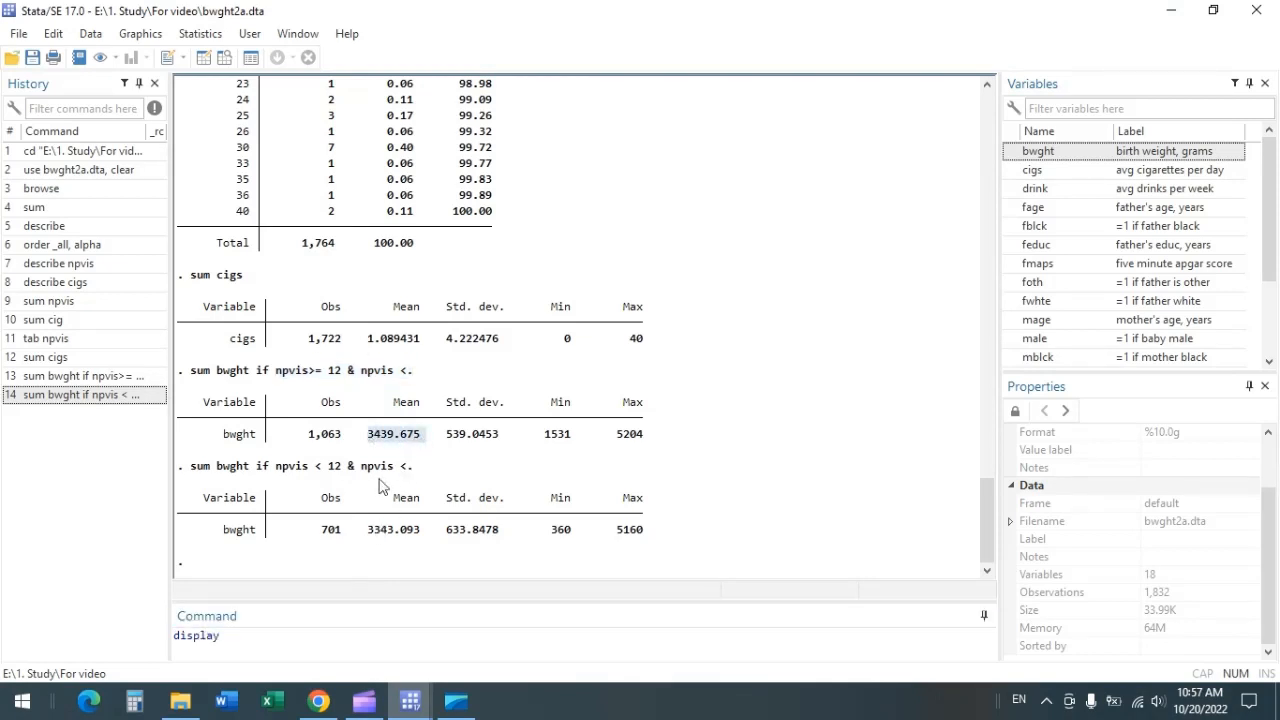
pyautogui.click(271, 634)
pyautogui.hotkey('ctrl', 'v')
pyautogui.write('-')
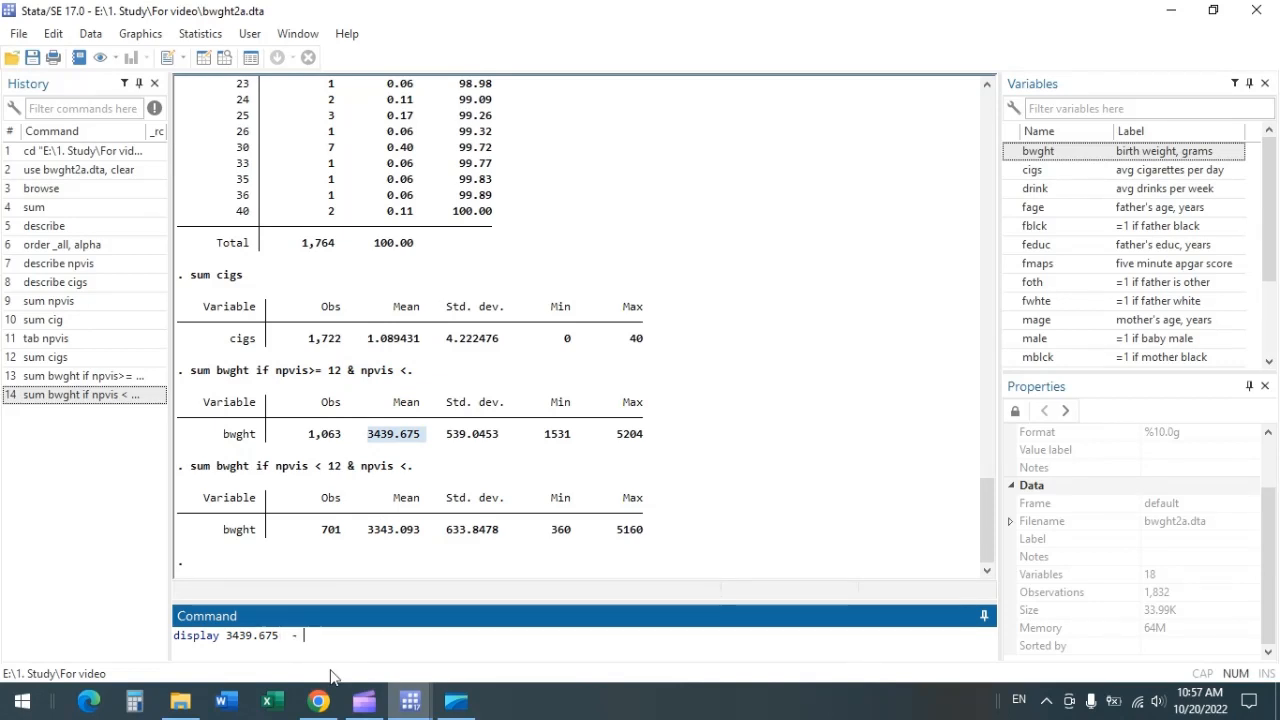
pyautogui.moveTo(370, 533); pyautogui.dragTo(423, 533)
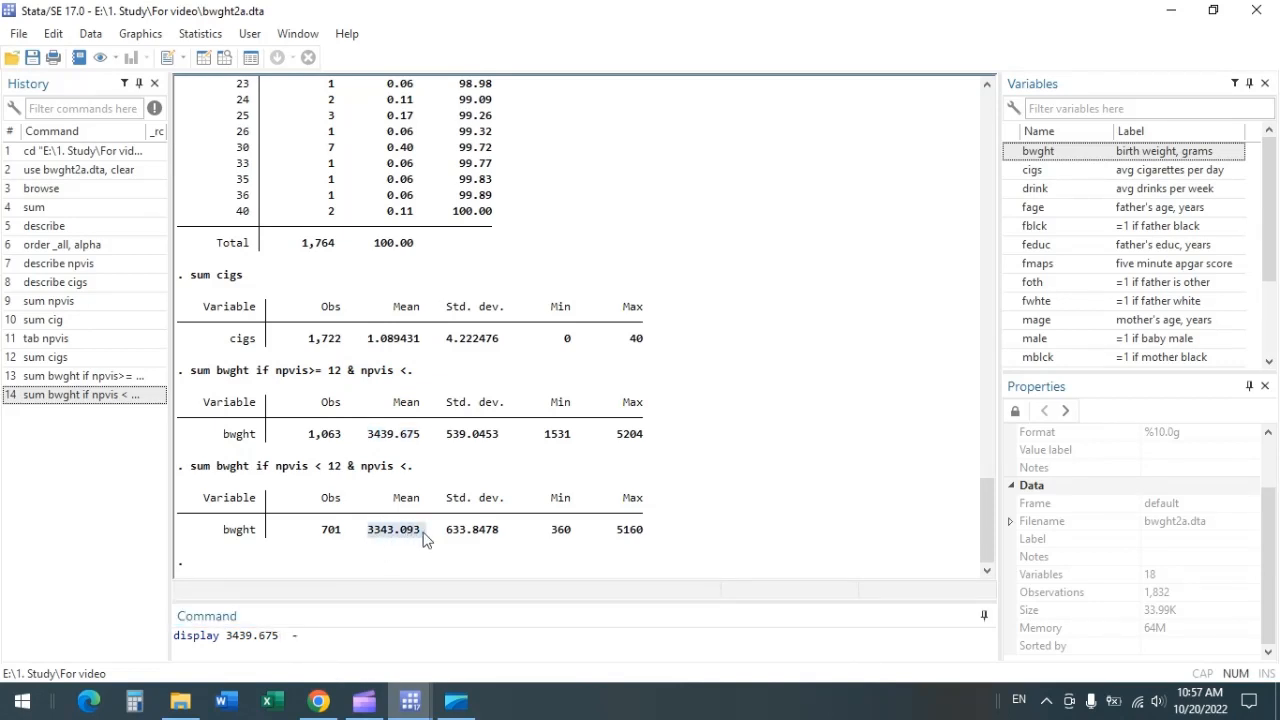
pyautogui.click(336, 634)
pyautogui.hotkey('ctrl', 'v')
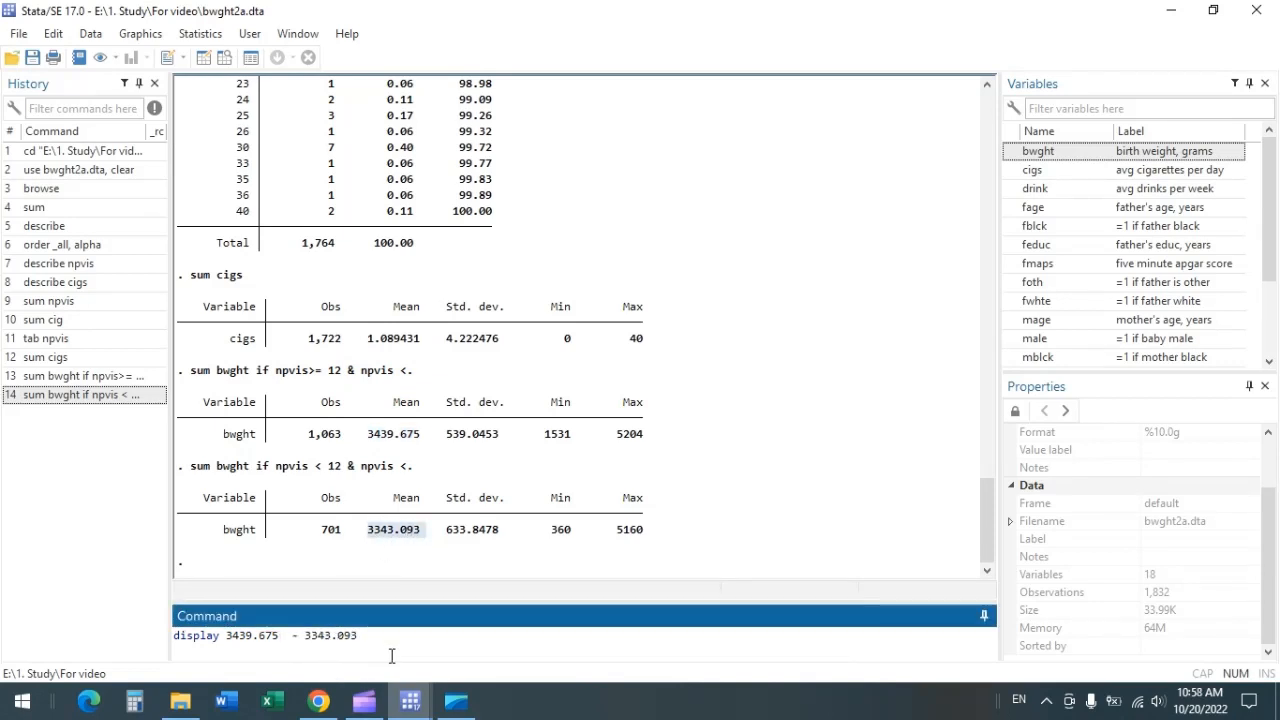
pyautogui.press('Return')
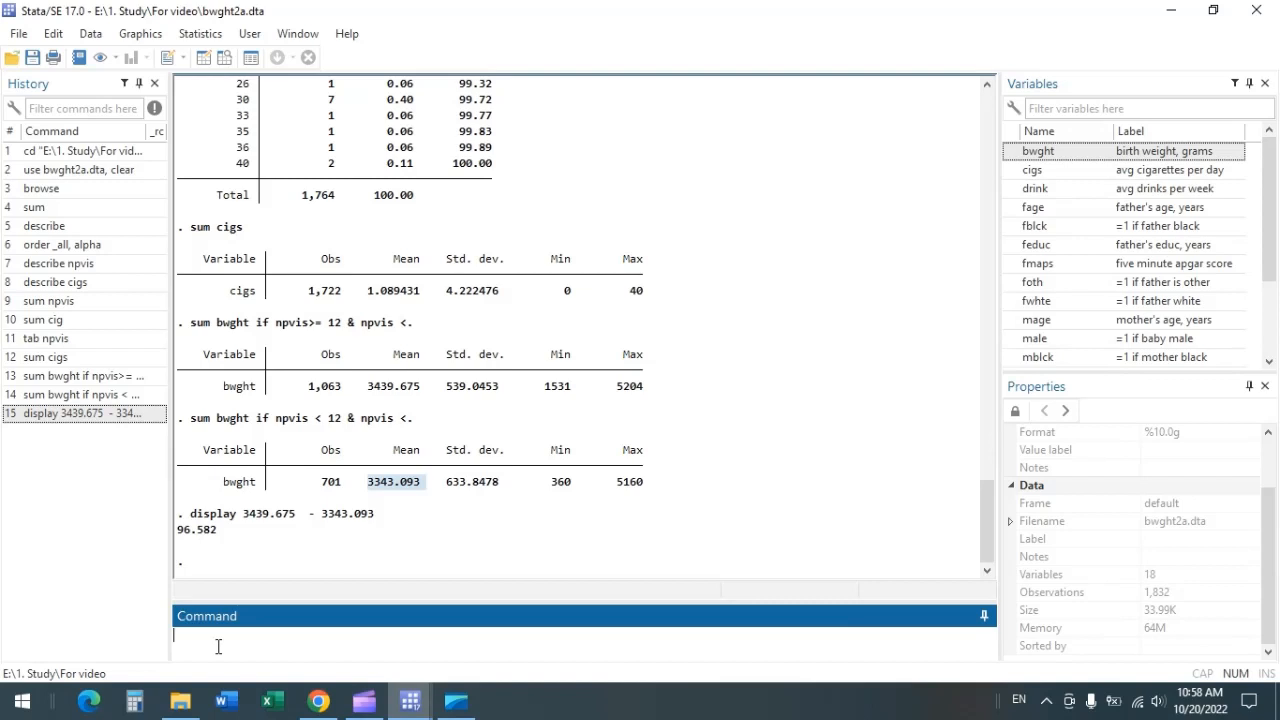
# Step: Compose the command count if mage == fage to count parents of equal age, without running it
pyautogui.write('count if')
pyautogui.click(1012, 320)
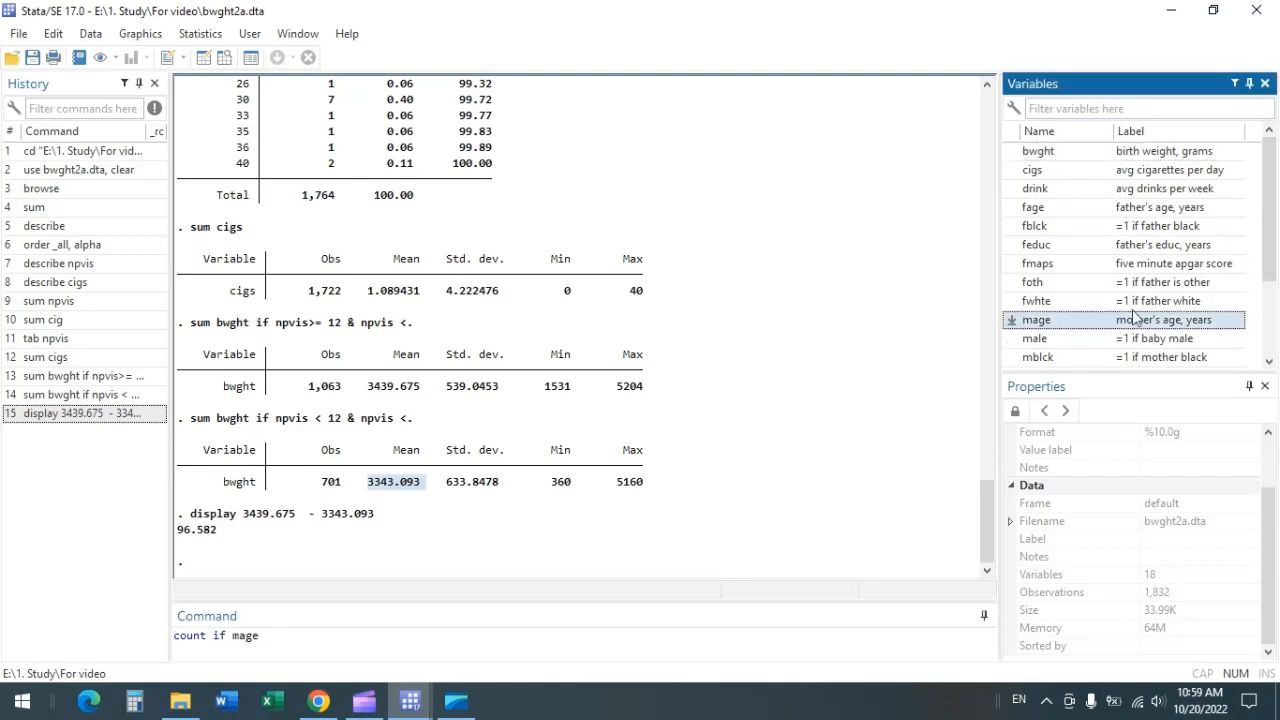
pyautogui.click(332, 645)
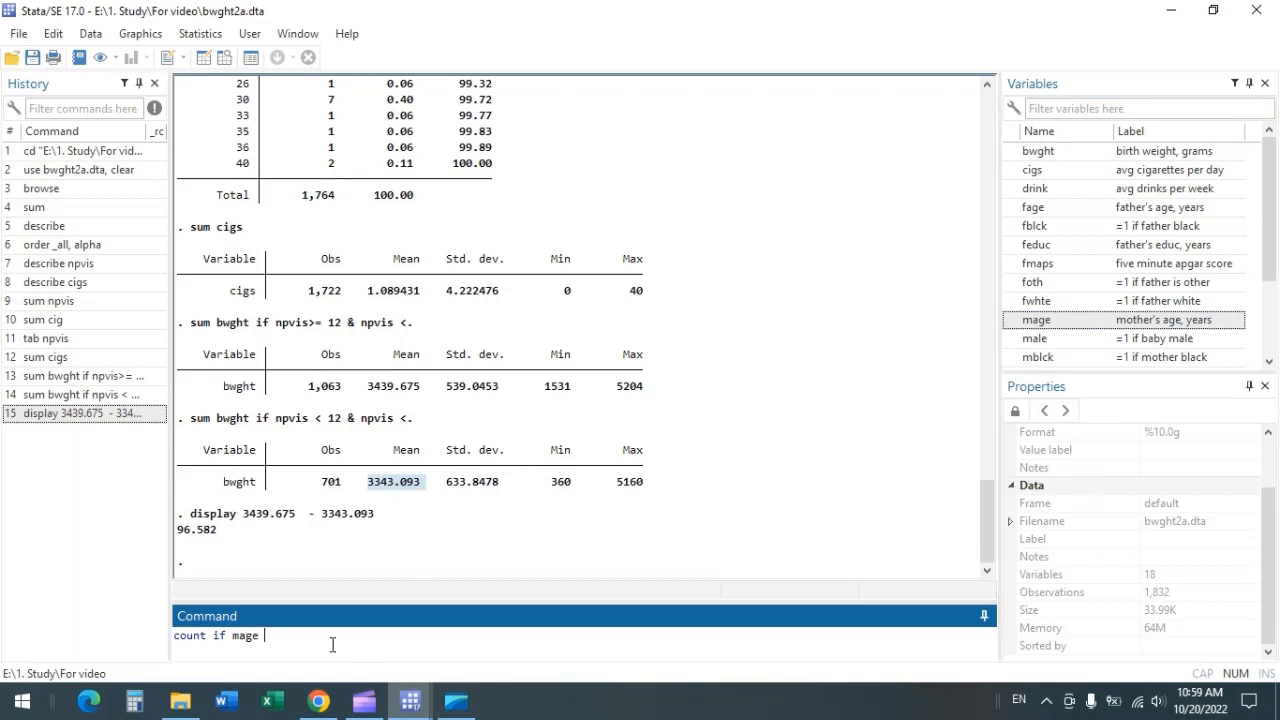
pyautogui.write('==')
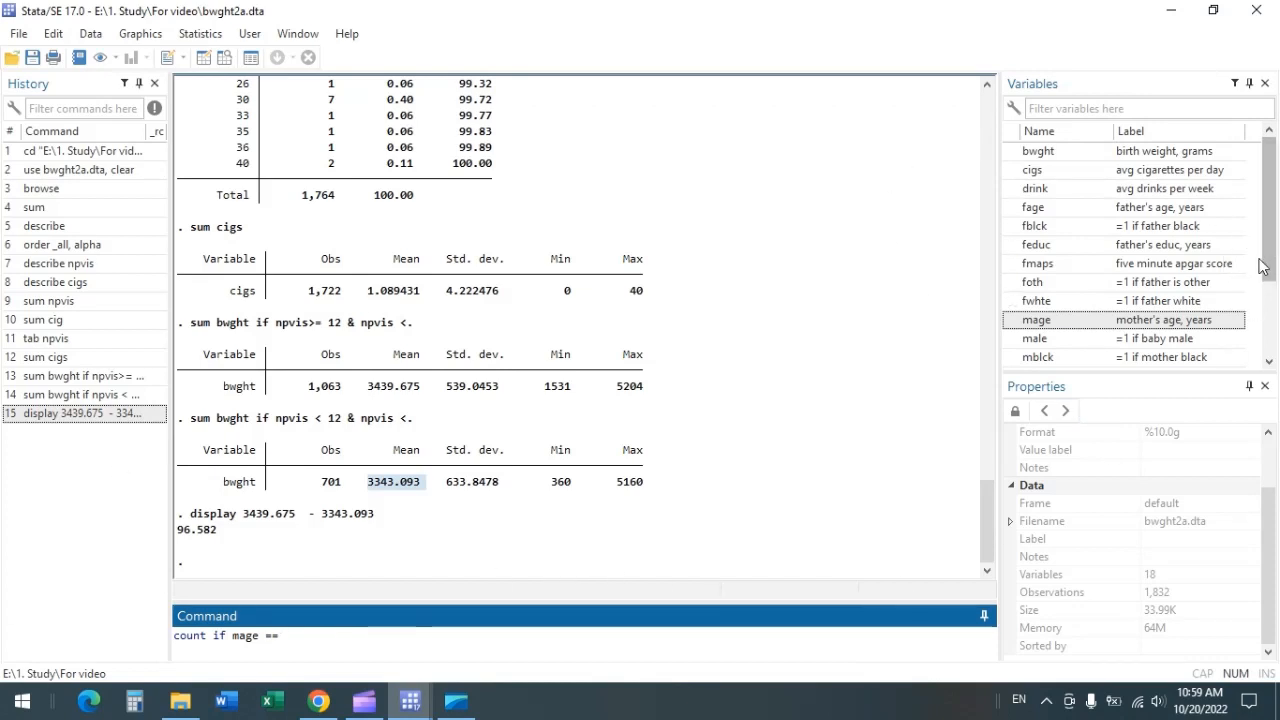
pyautogui.scroll(-1, 1260, 262)
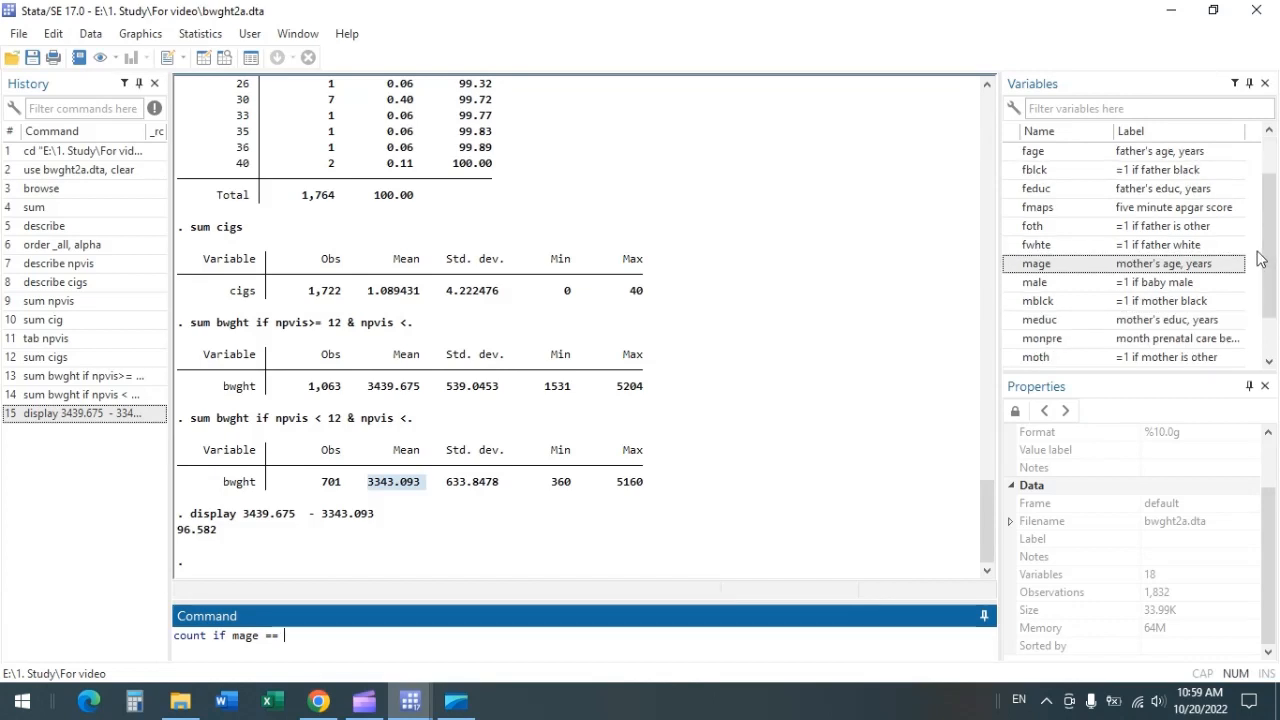
pyautogui.scroll(-1, 1260, 259)
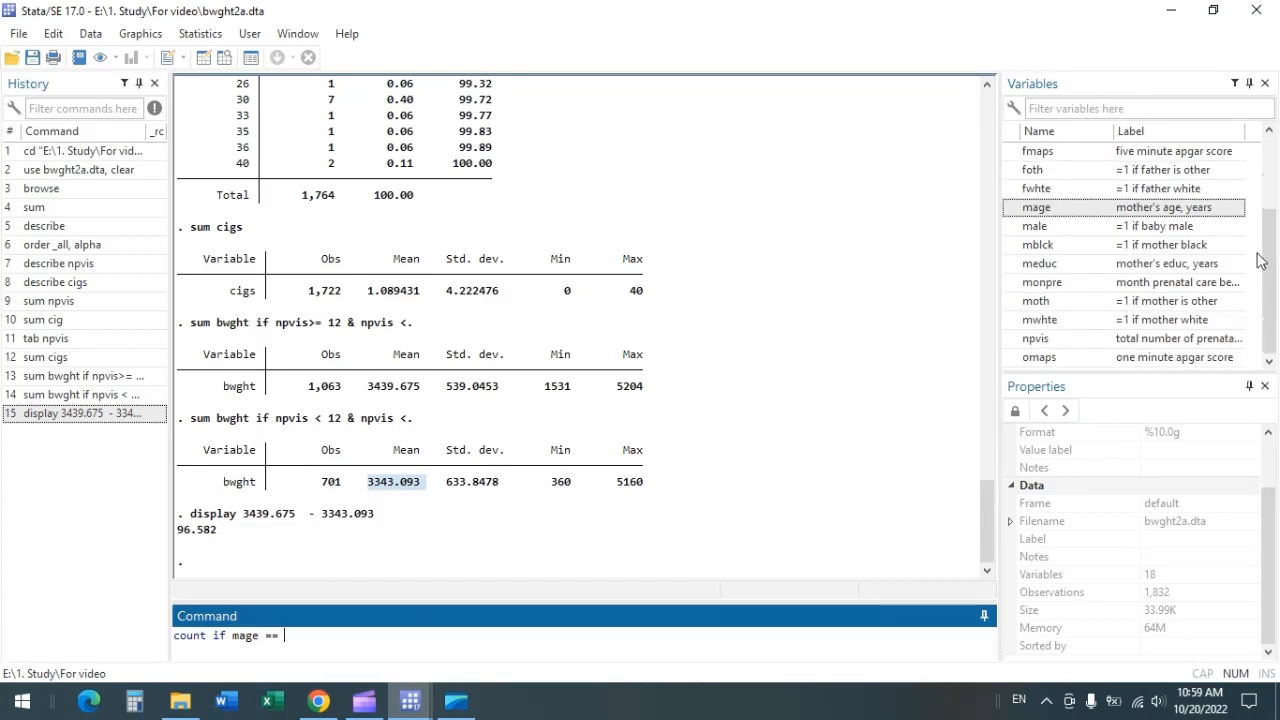
pyautogui.scroll(1, 1166, 274)
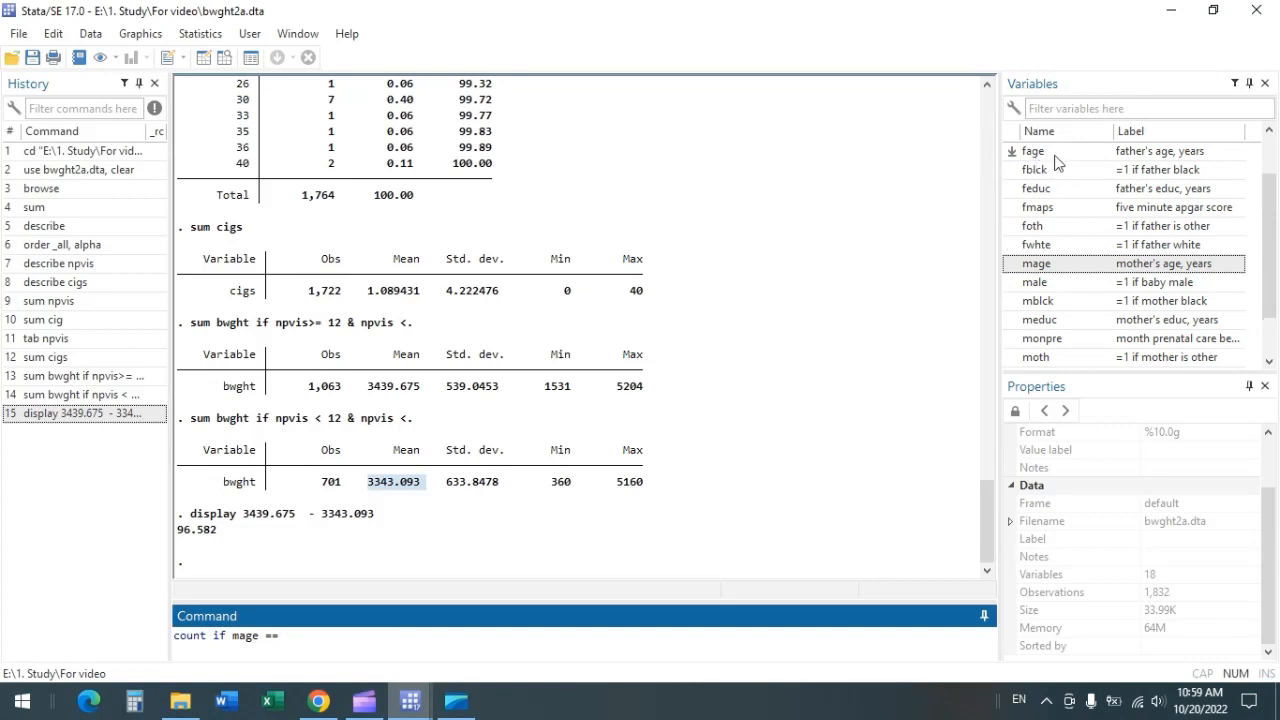
pyautogui.doubleClick(1010, 152)
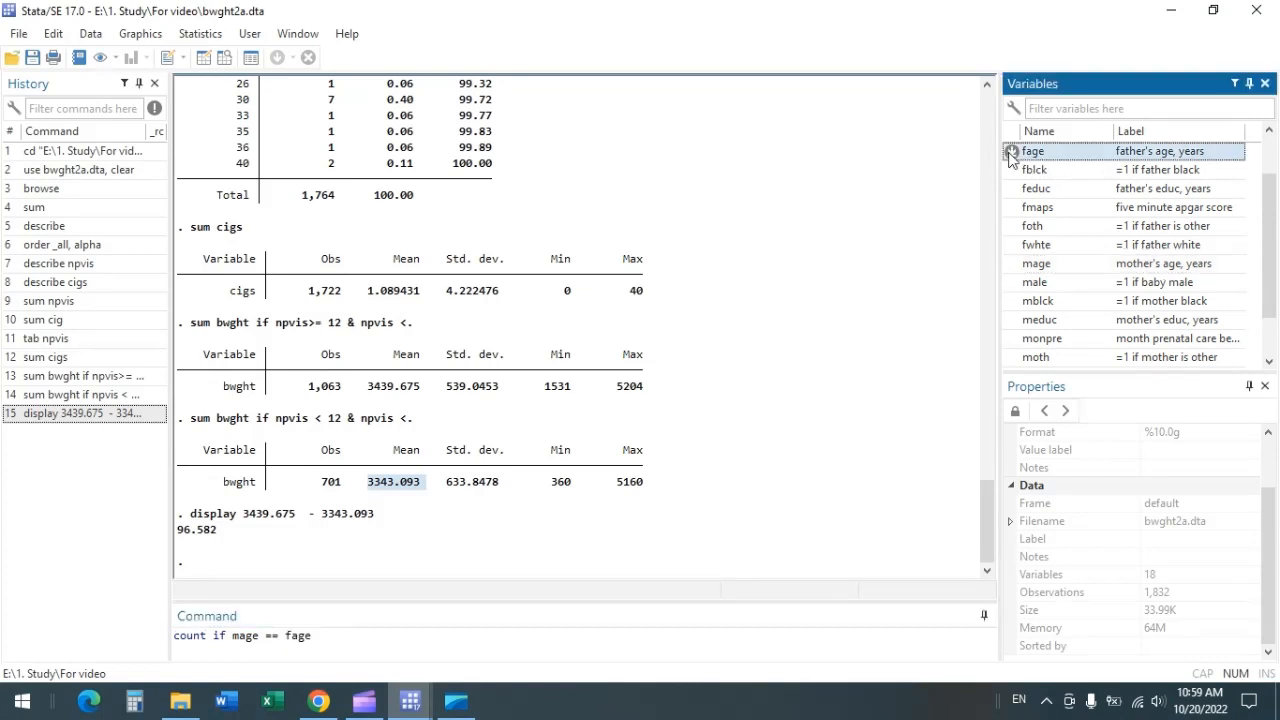
pyautogui.click(341, 635)
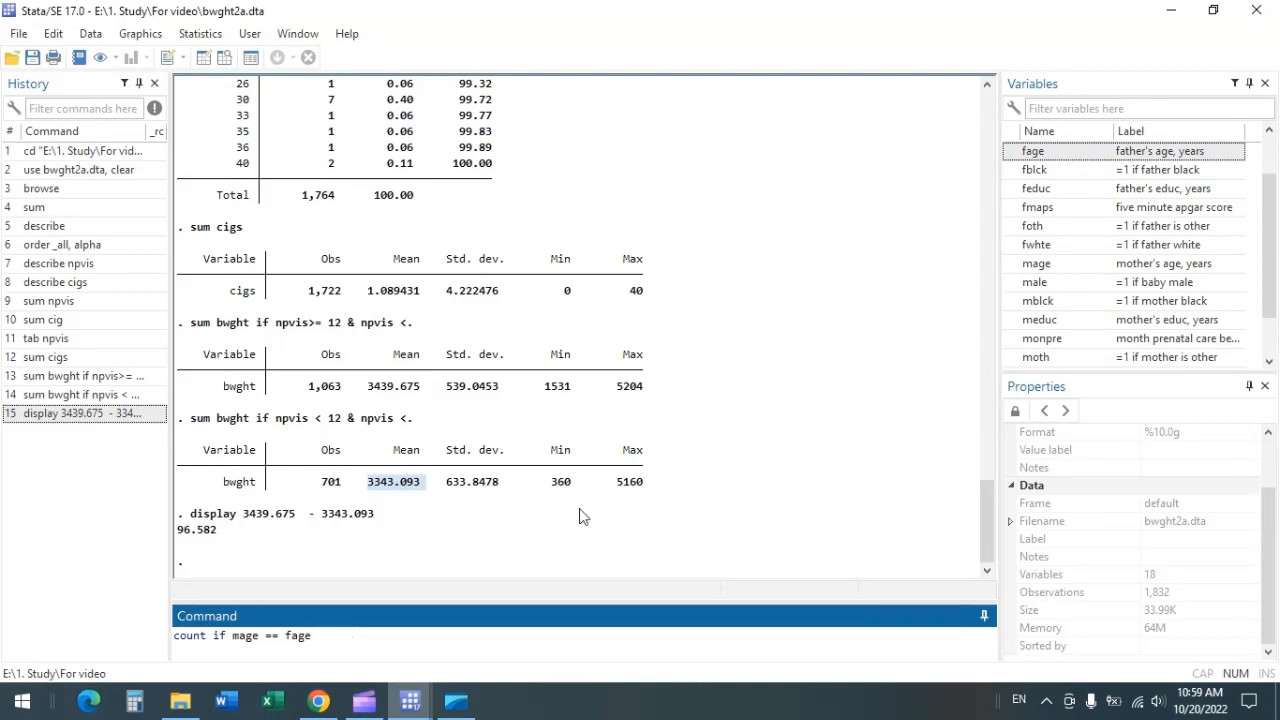
# Step: Check the fage observations in the full summary output, extend the condition with & fage!=. and run the count command
pyautogui.scroll(10, 628, 500)
pyautogui.scroll(15, 628, 500)
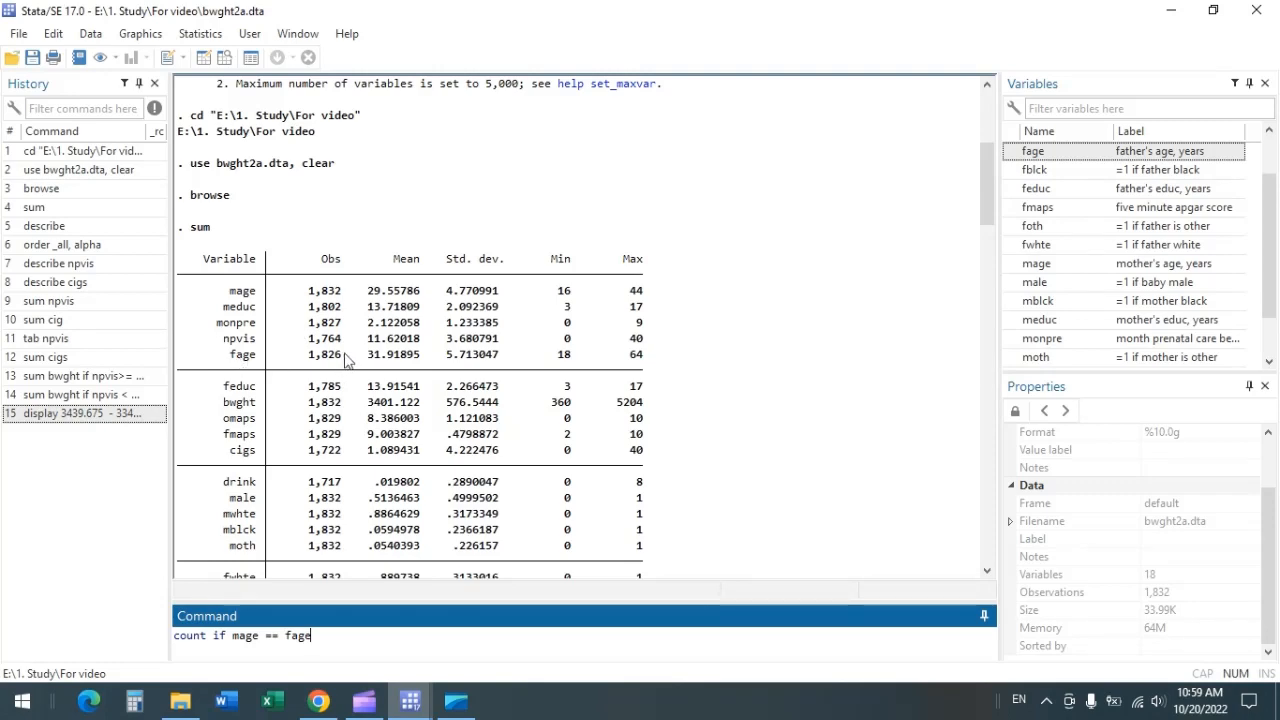
pyautogui.scroll(-15, 477, 375)
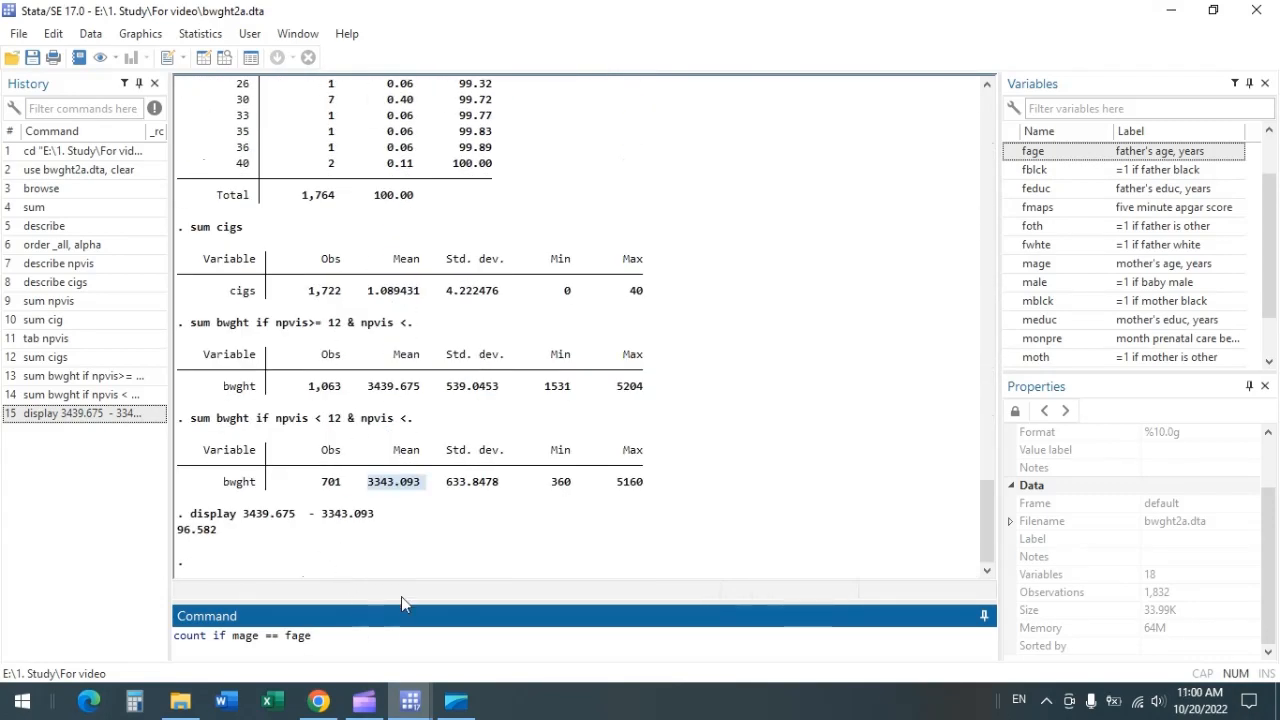
pyautogui.write('& fthe')
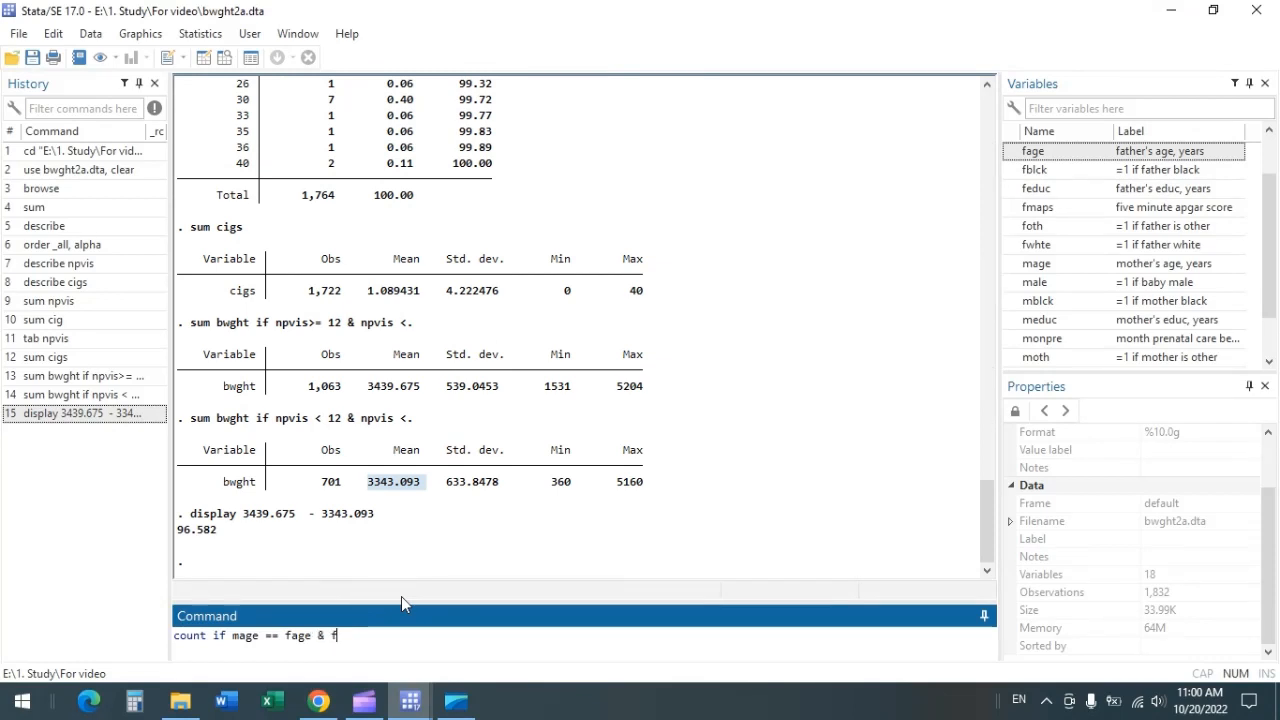
pyautogui.press('BackSpace')
pyautogui.press('BackSpace')
pyautogui.press('BackSpace')
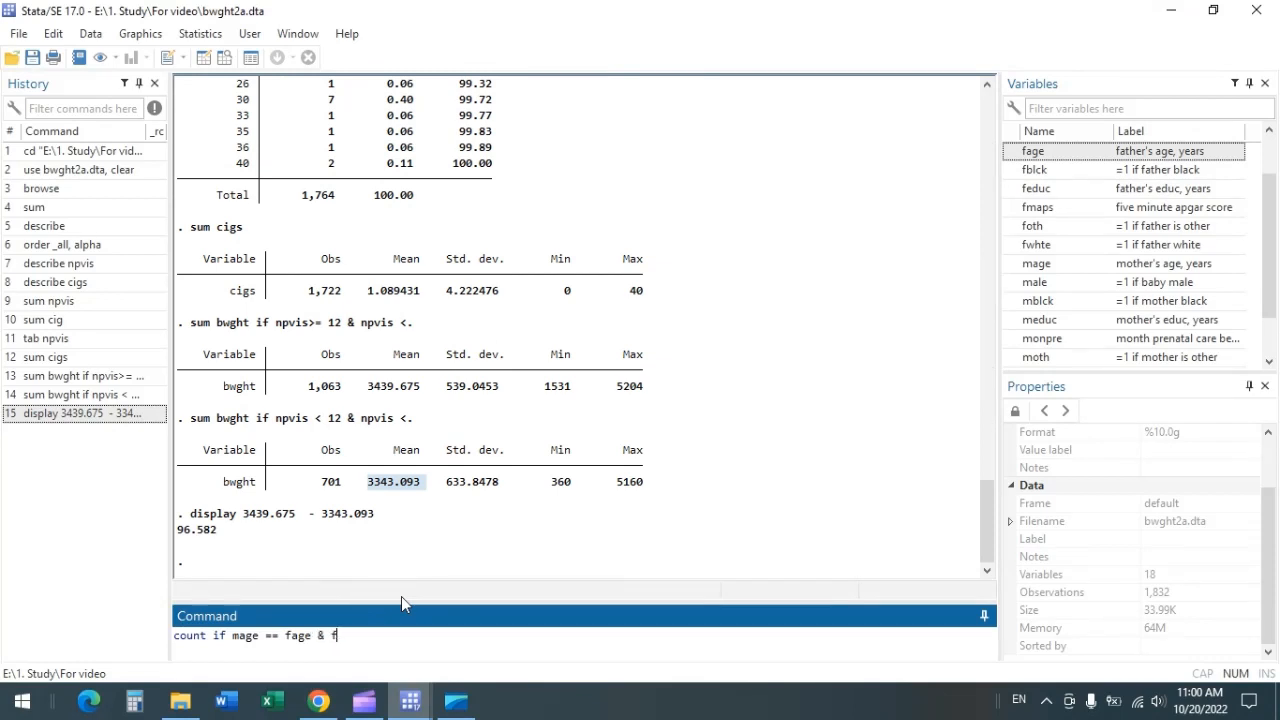
pyautogui.write('age')
pyautogui.press('BackSpace')
pyautogui.press('BackSpace')
pyautogui.write('!=')
pyautogui.press('BackSpace')
pyautogui.write('.')
pyautogui.press('Return')
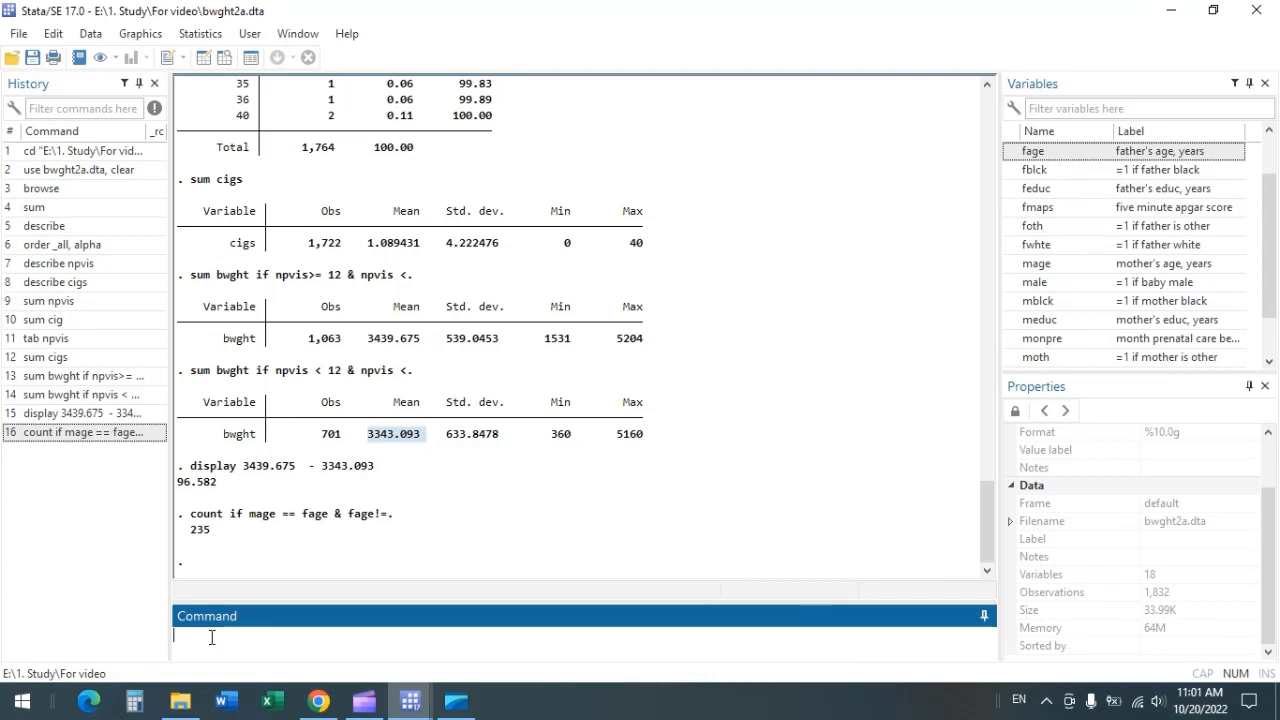
# Step: Recall the last count command and extend its condition with & feduc == meduc, without running it
pyautogui.click(75, 433)
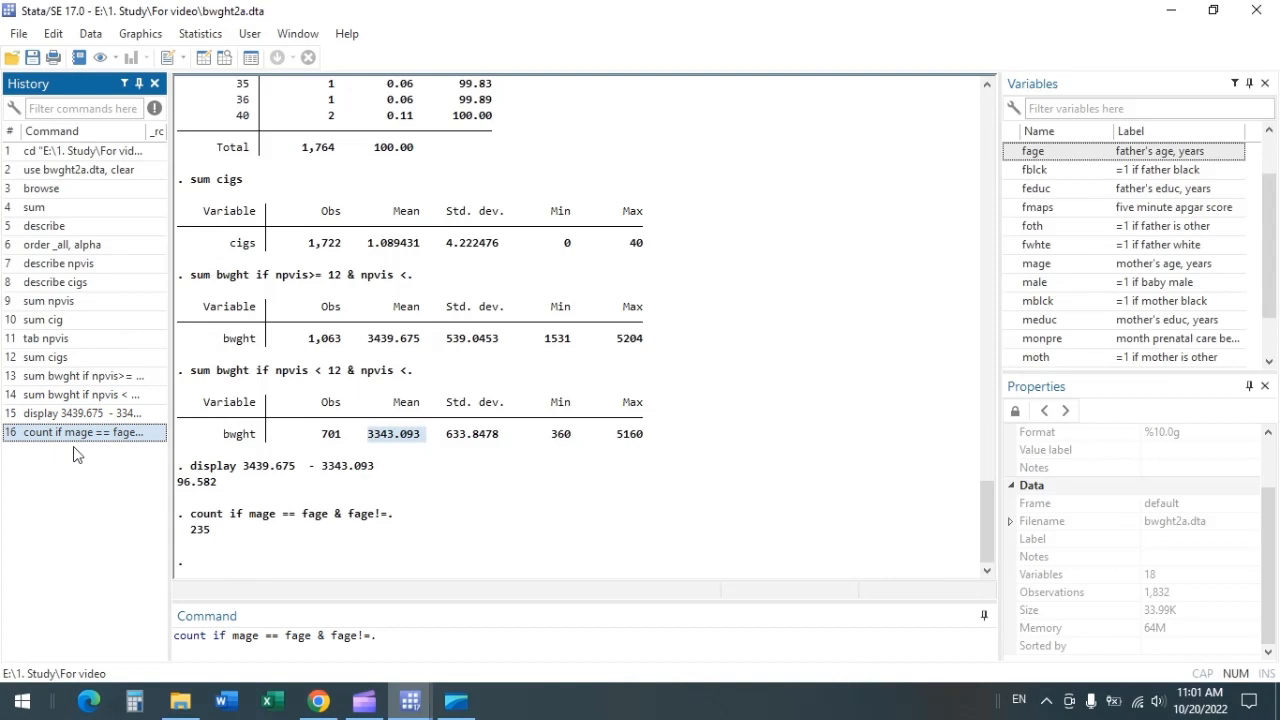
pyautogui.click(420, 636)
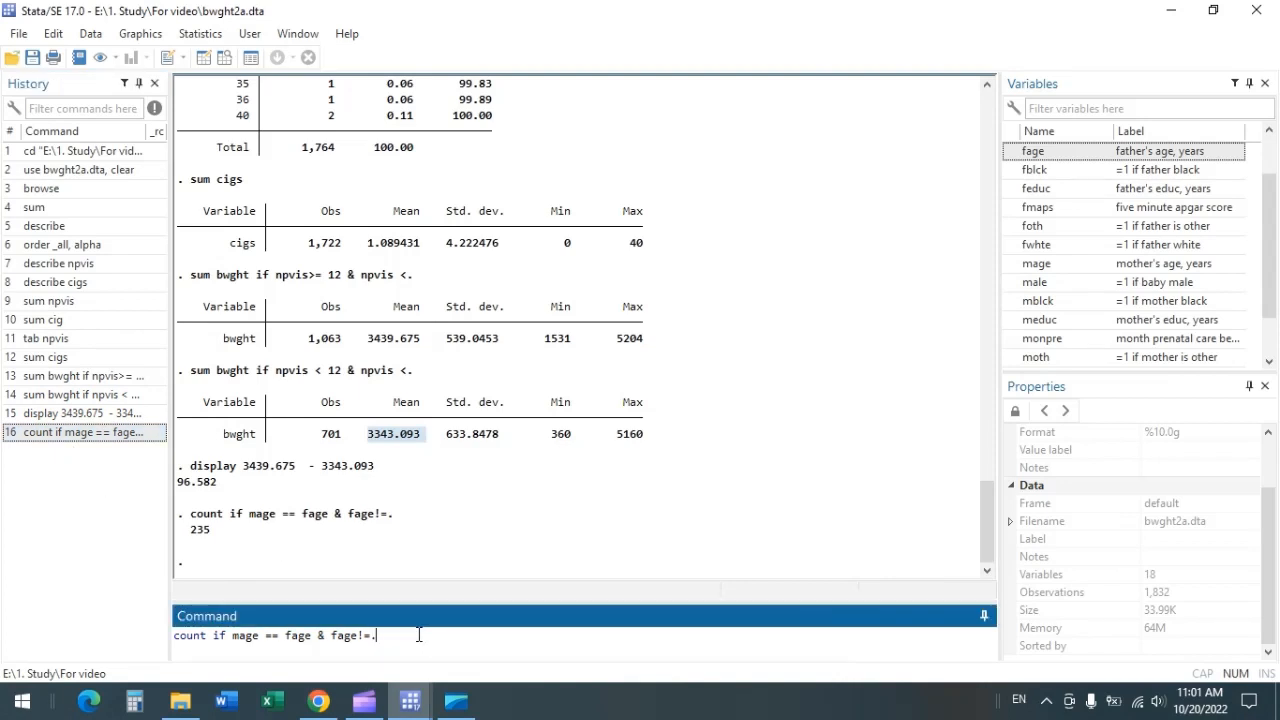
pyautogui.write('&')
pyautogui.doubleClick(1010, 192)
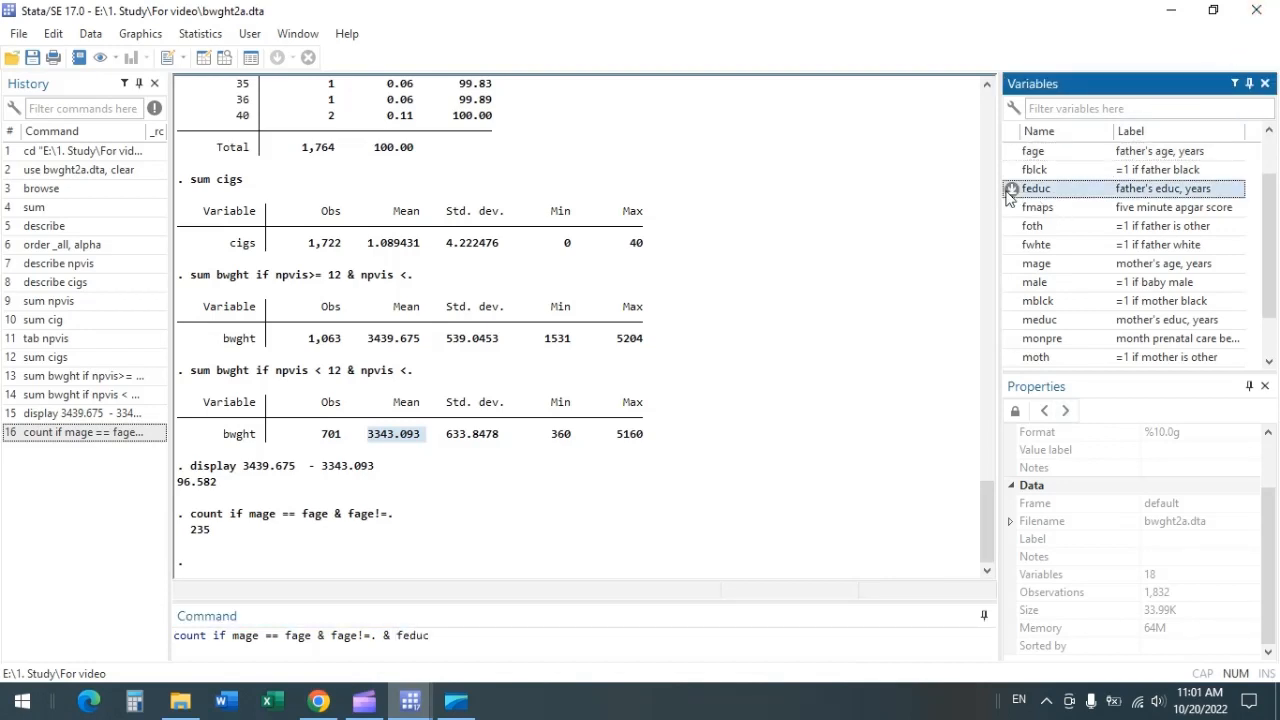
pyautogui.click(530, 644)
pyautogui.write('==')
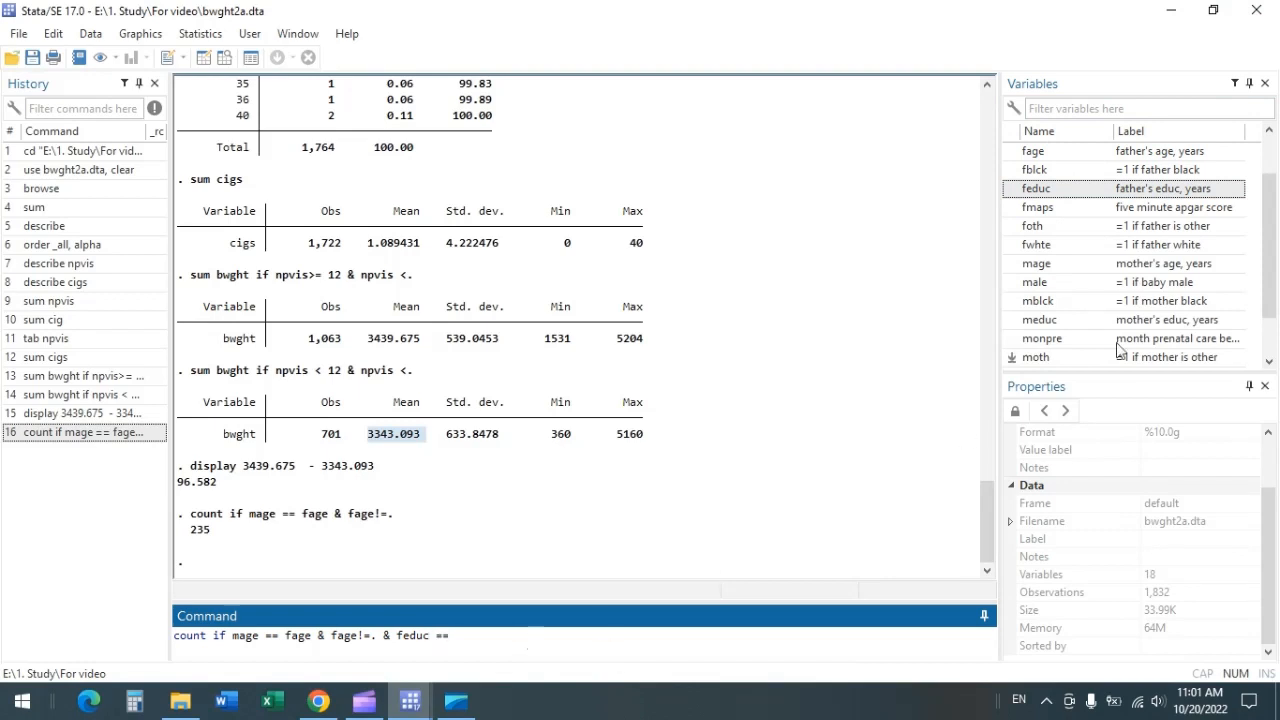
pyautogui.doubleClick(1013, 322)
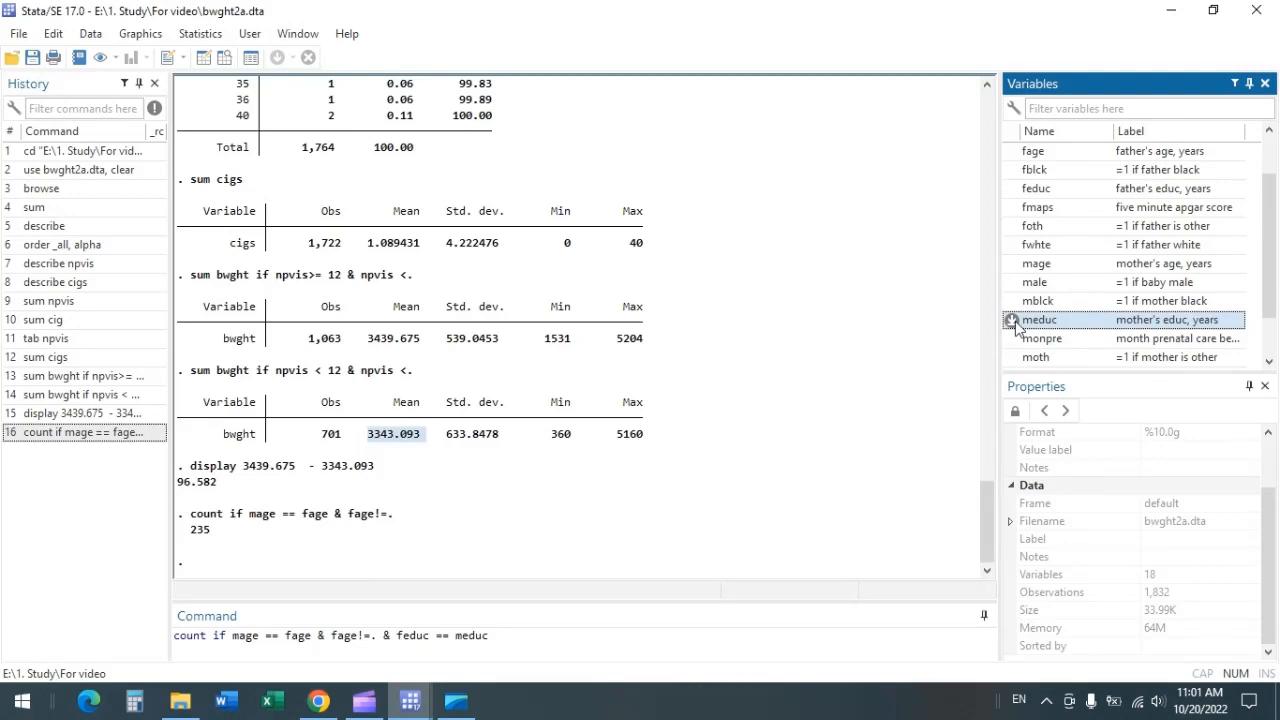
# Step: Check the observation counts of feduc and meduc in the earlier full summary output and return to the latest results
pyautogui.scroll(20, 390, 400)
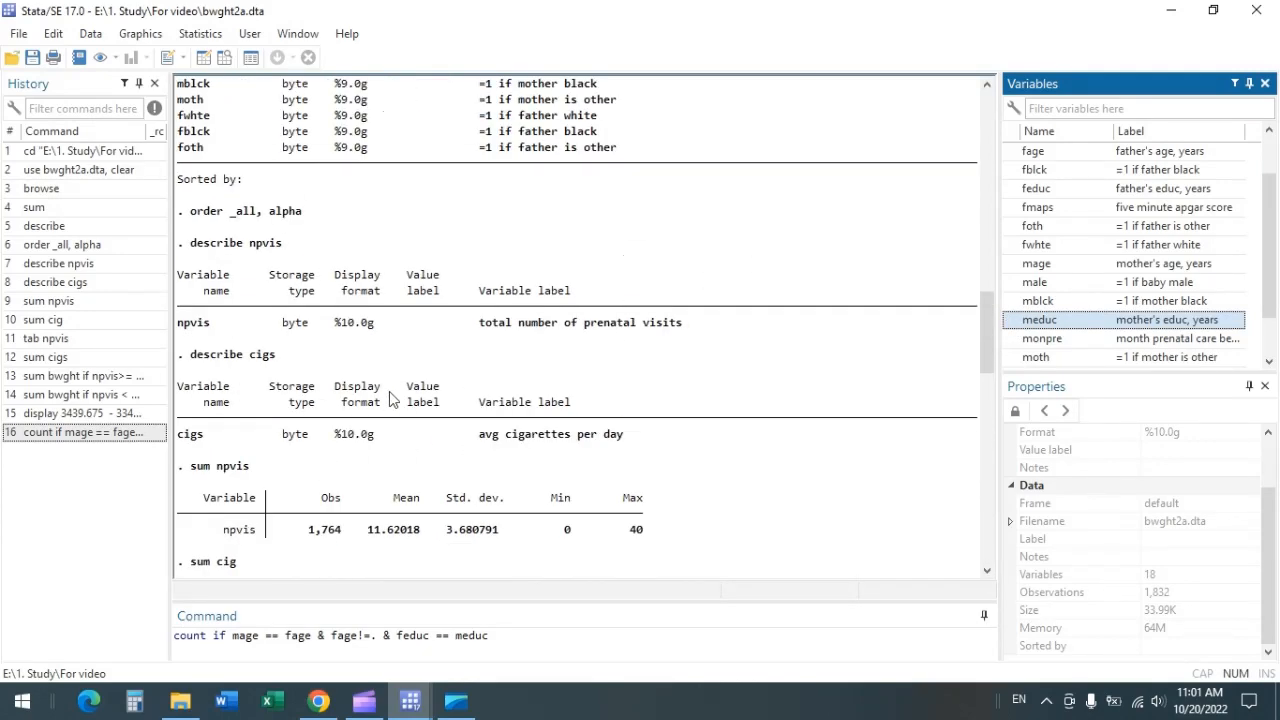
pyautogui.scroll(20, 390, 400)
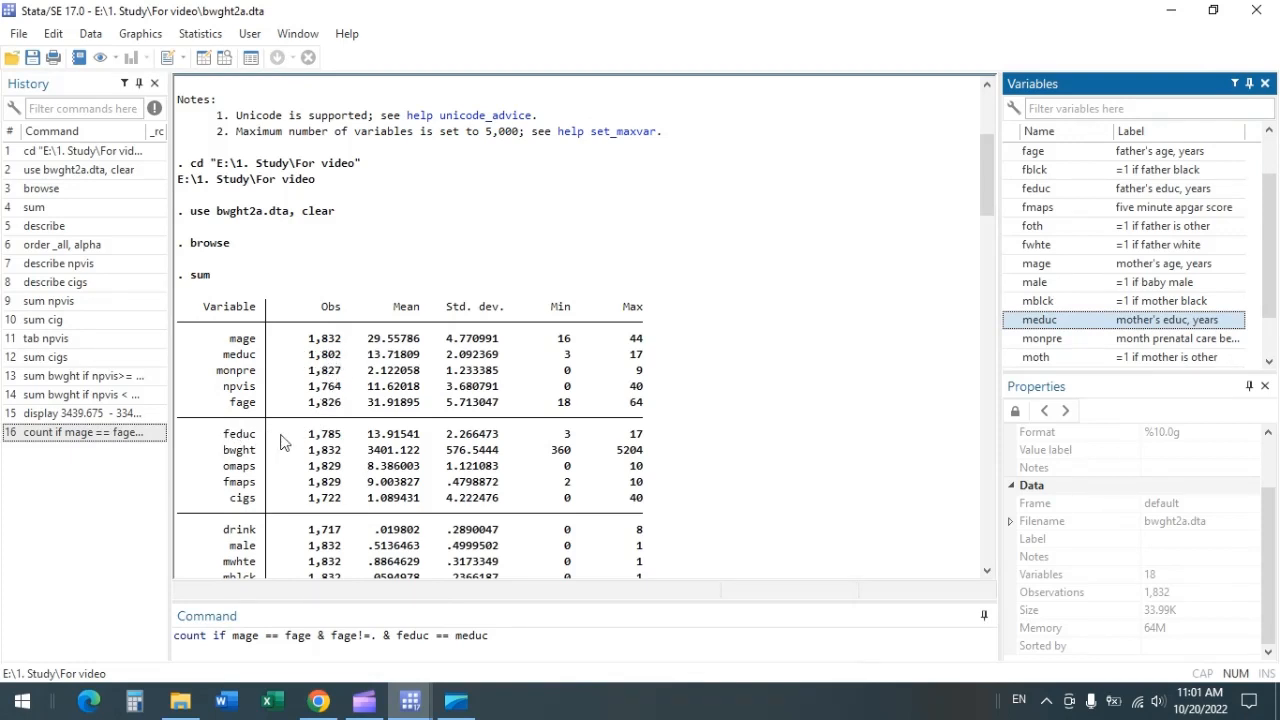
pyautogui.scroll(-15, 520, 405)
pyautogui.scroll(-20, 520, 405)
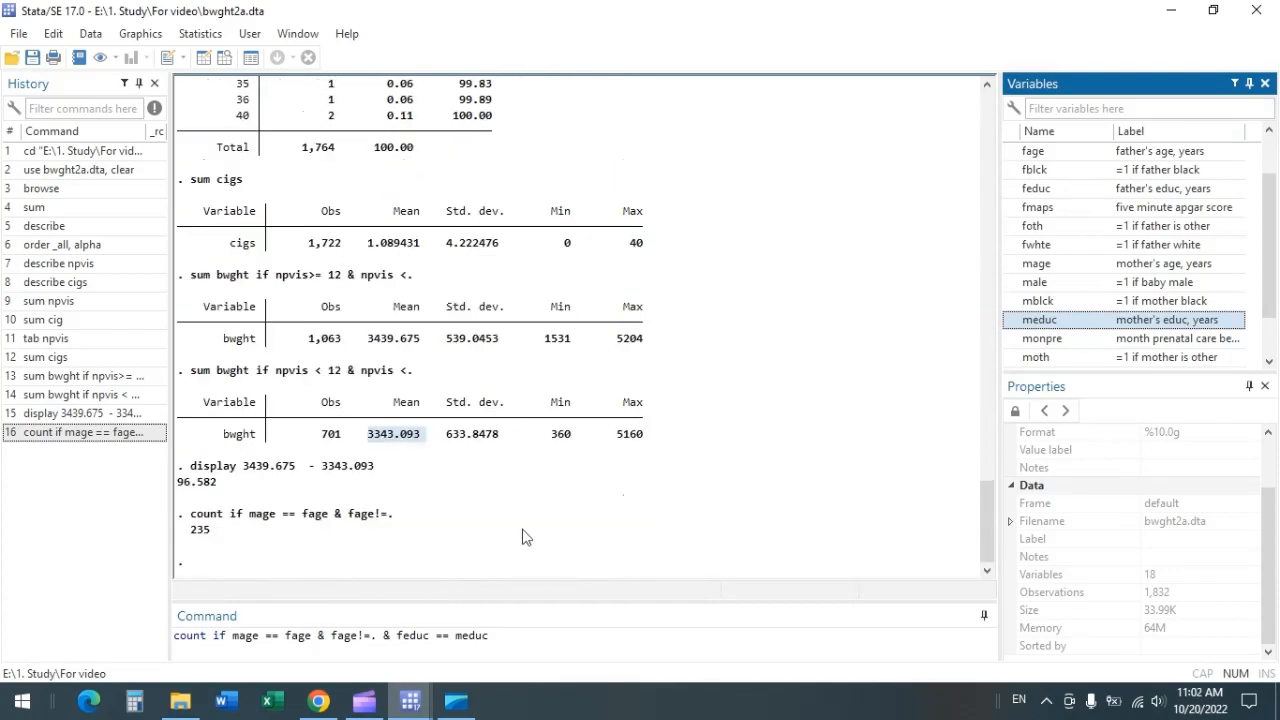
# Step: Extend the pending count condition with & feduc!=. to exclude missing father's education, and run the command
pyautogui.click(506, 633)
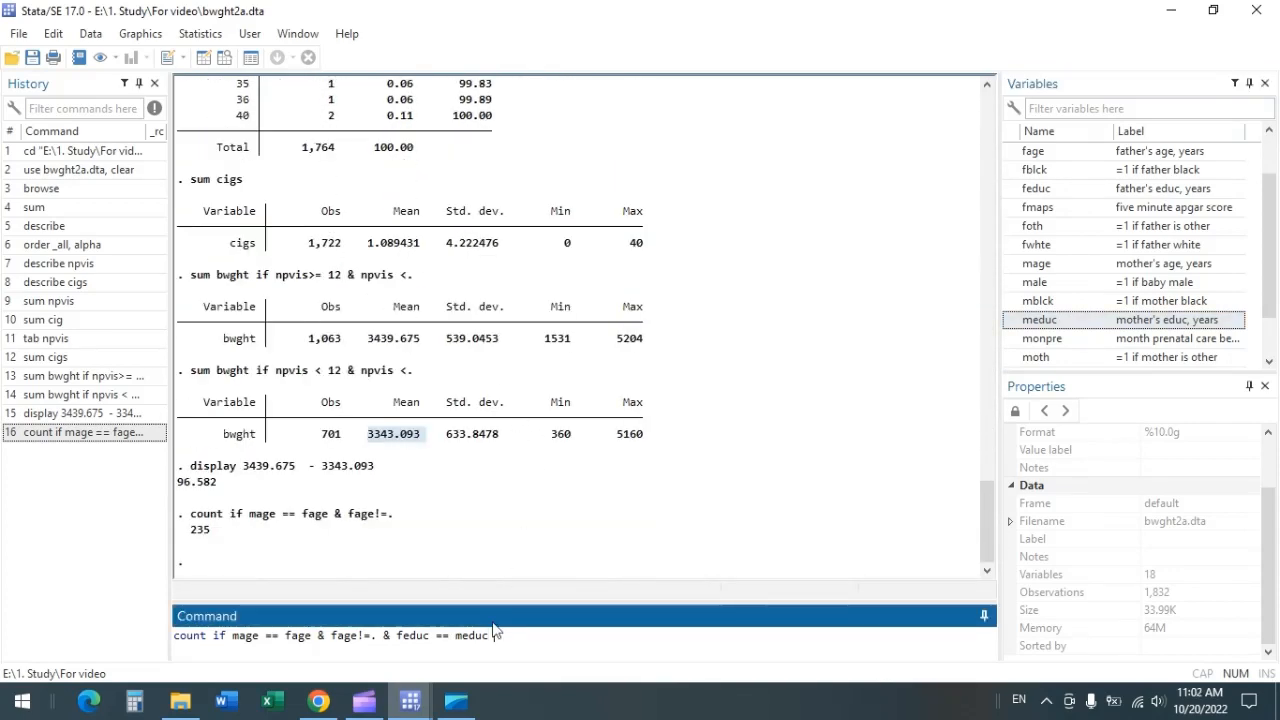
pyautogui.write('& fe')
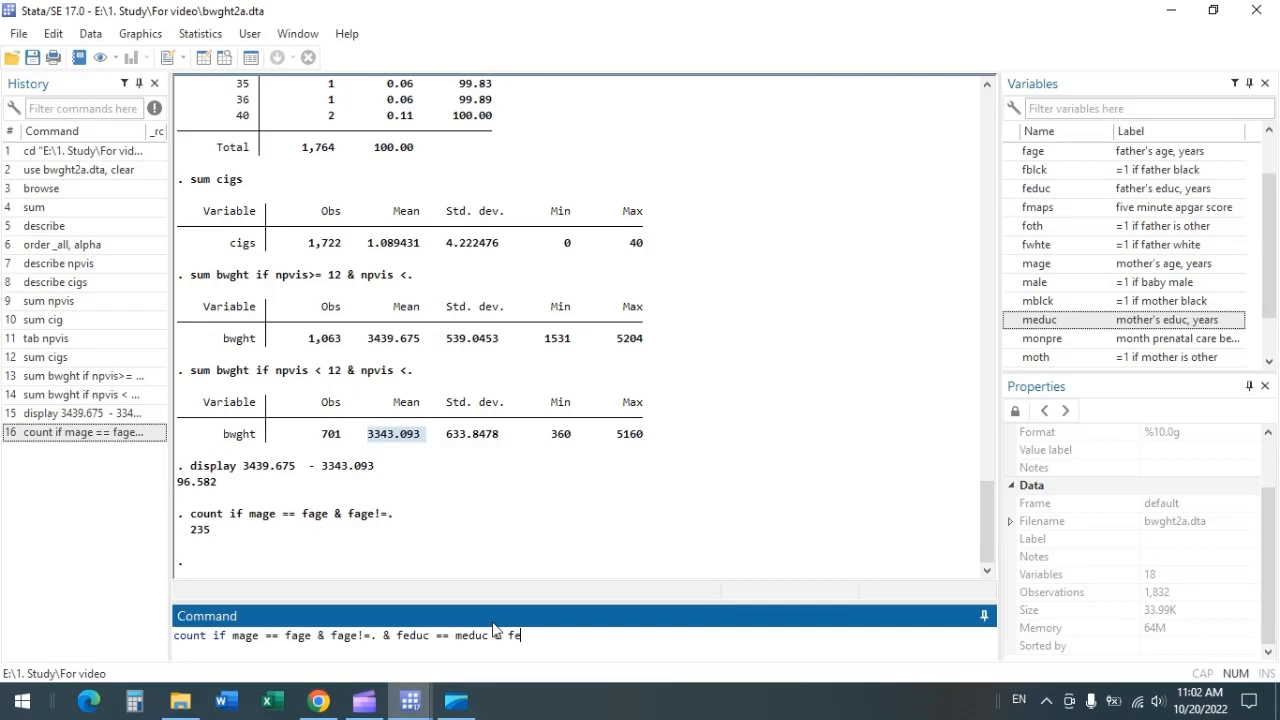
pyautogui.write('duc!=.')
pyautogui.press('Return')
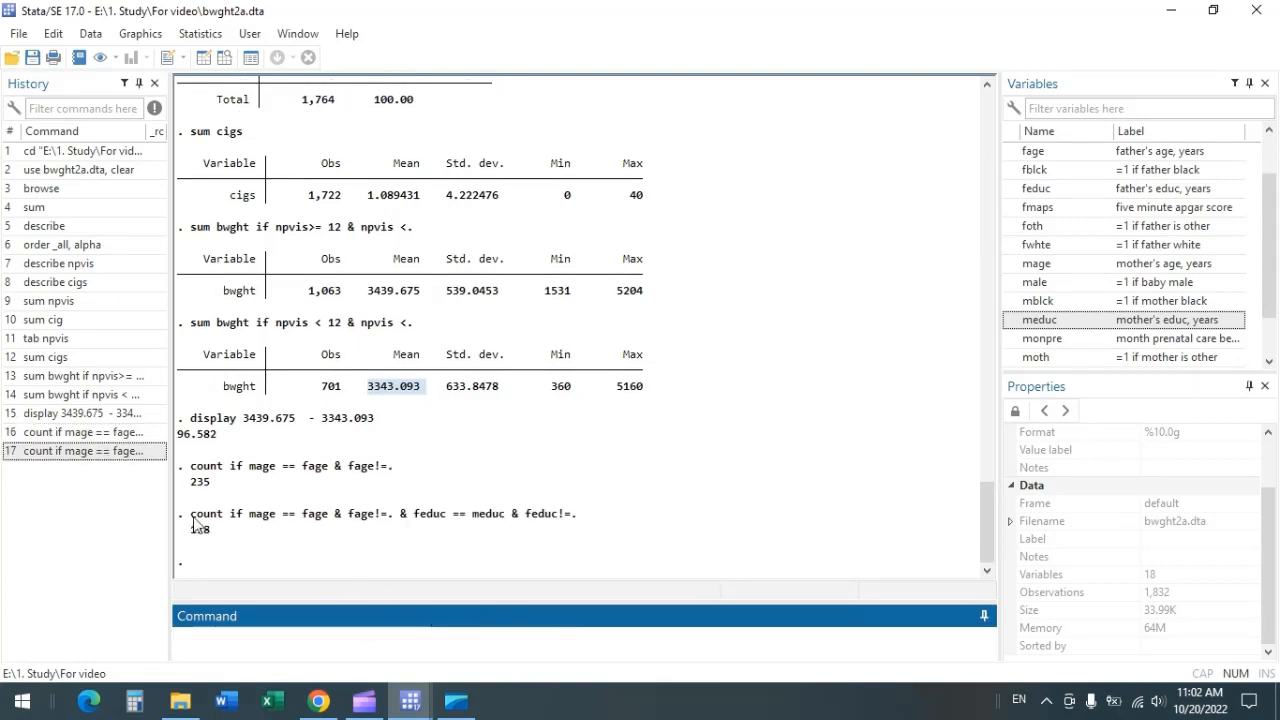
pyautogui.click(100, 454)
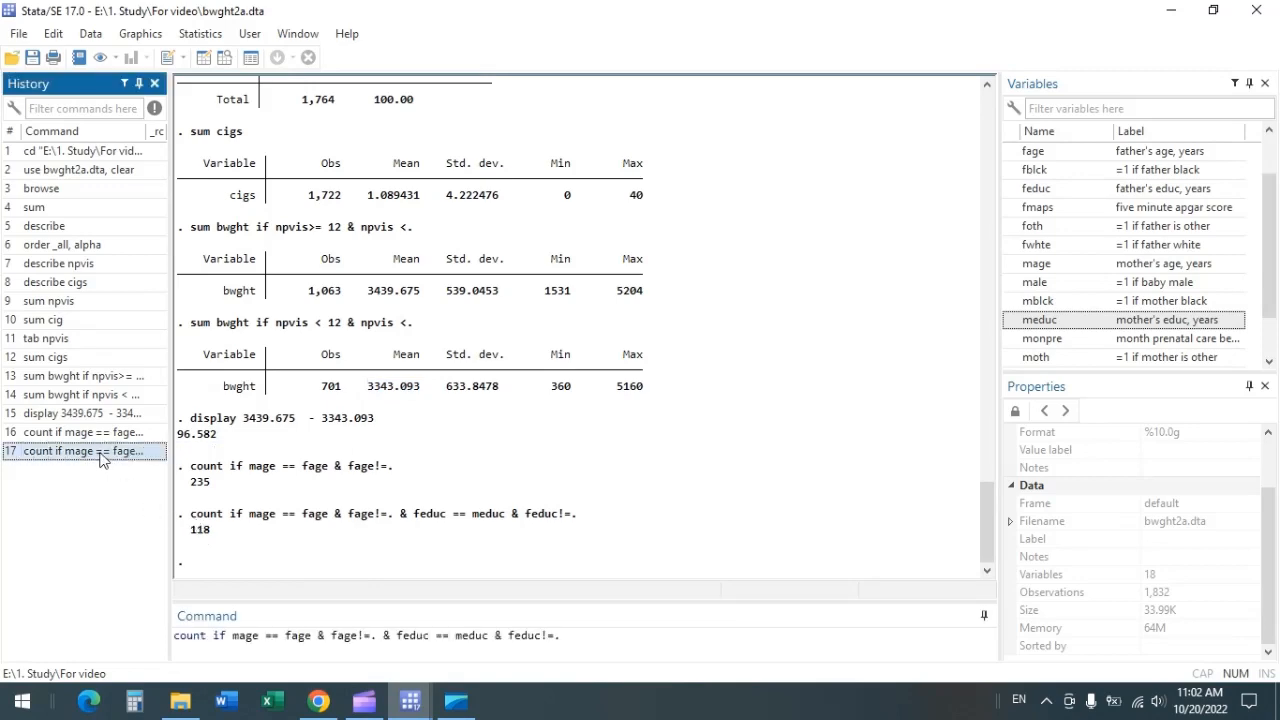
pyautogui.click(588, 635)
pyautogui.write('& ')
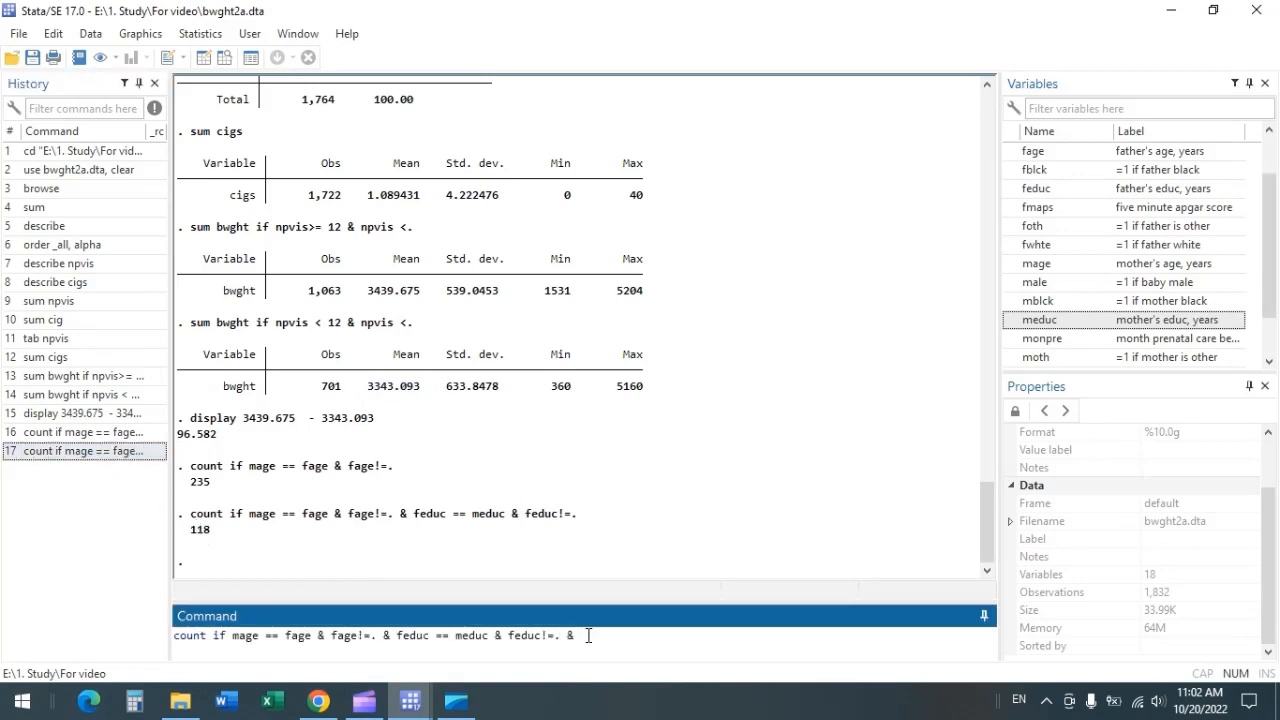
pyautogui.write('m')
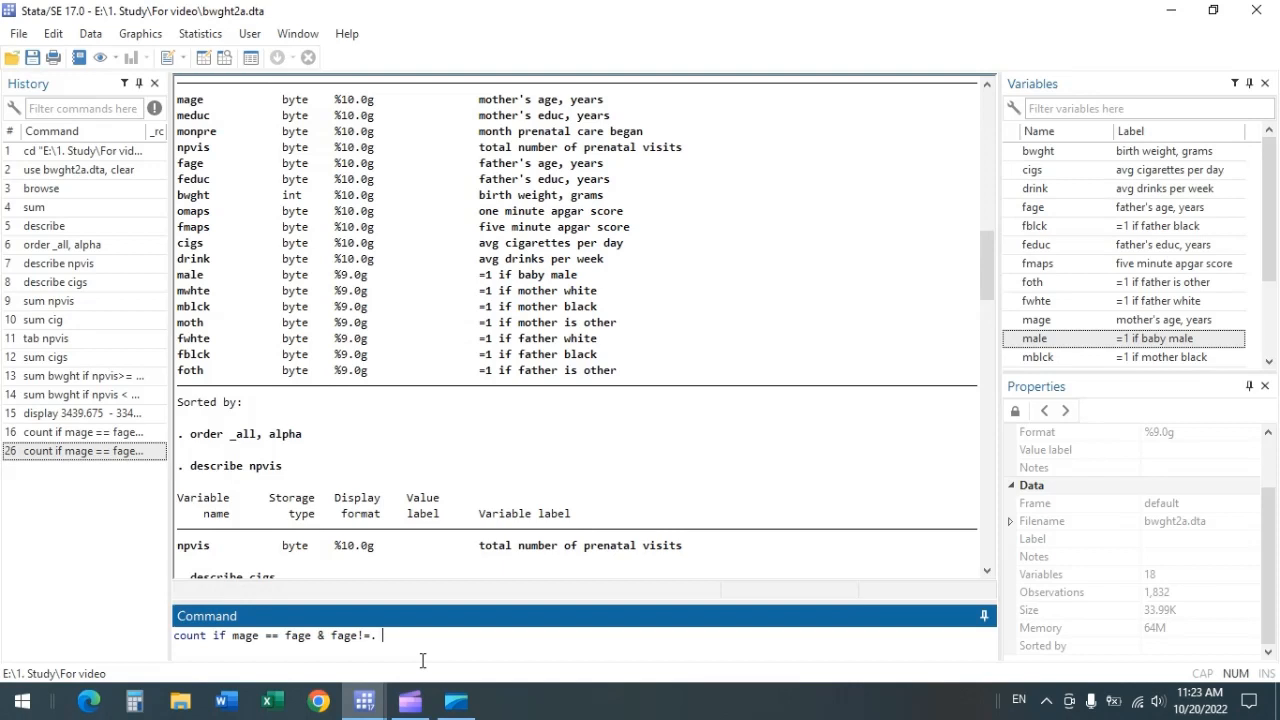
# Step: Extend the command count if mage == fage & fage!=. with & feduc == meduc, without running it
pyautogui.write('&')
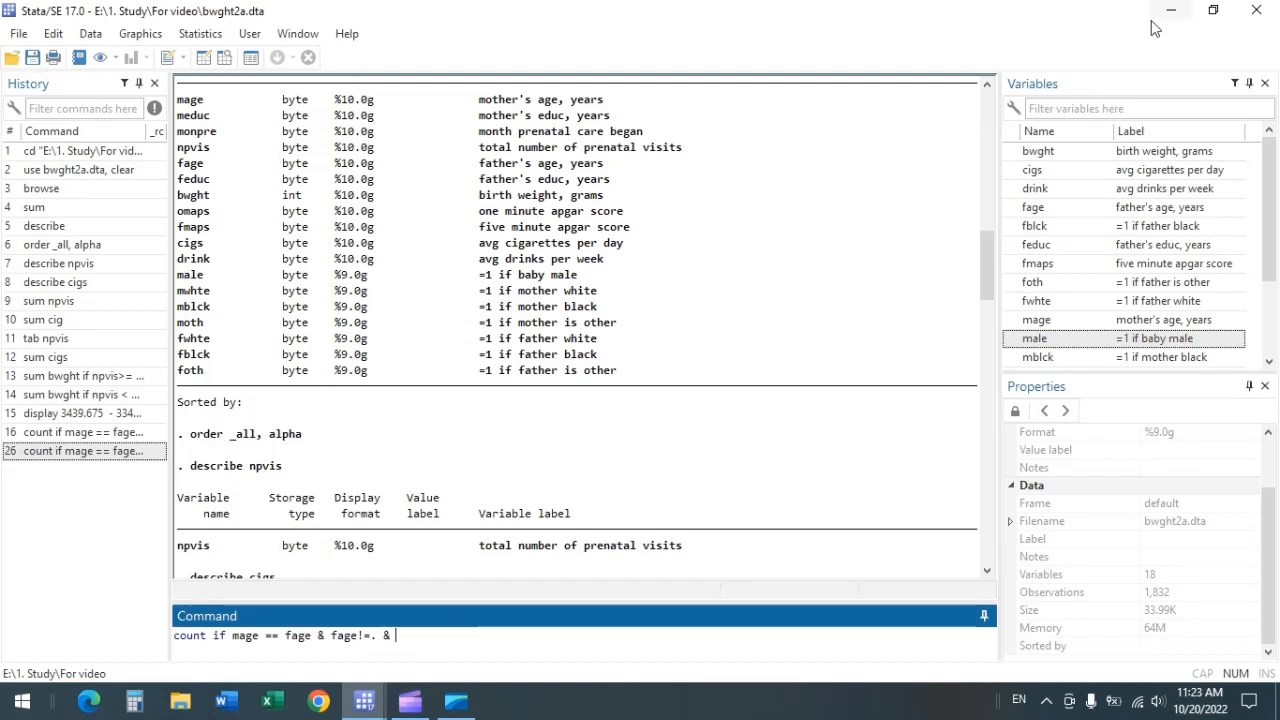
pyautogui.doubleClick(1016, 248)
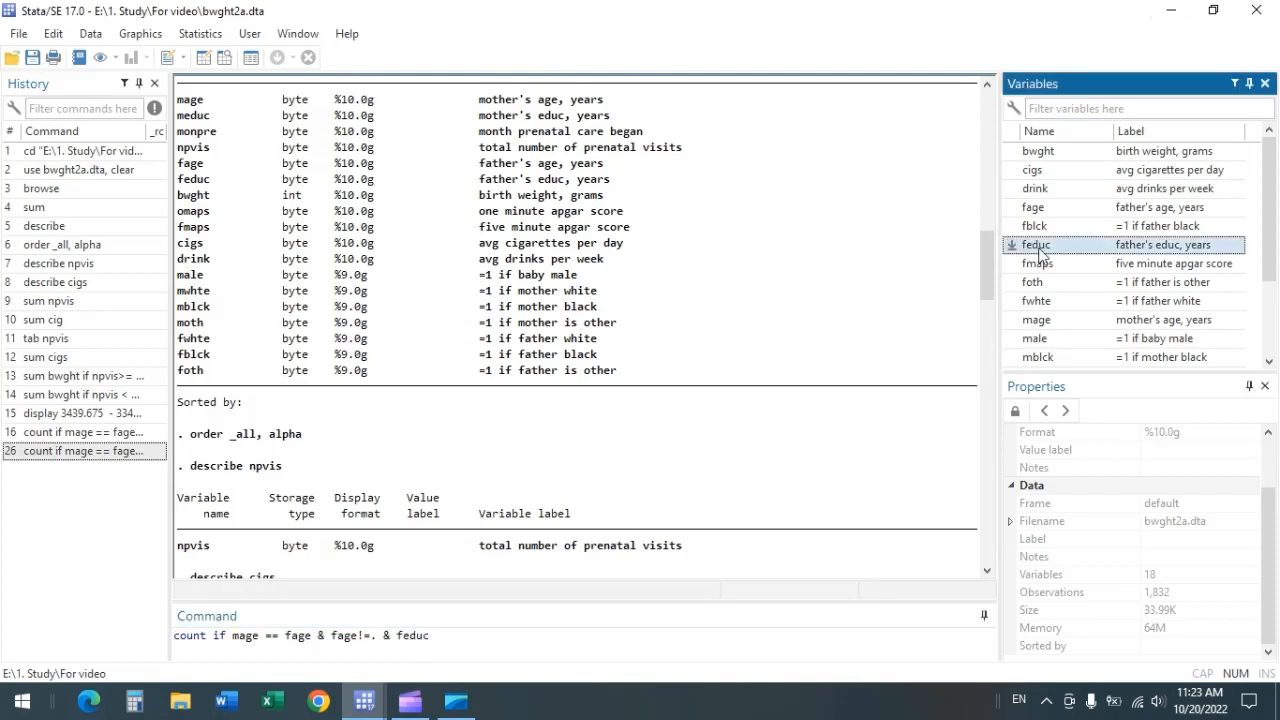
pyautogui.click(491, 638)
pyautogui.write('==')
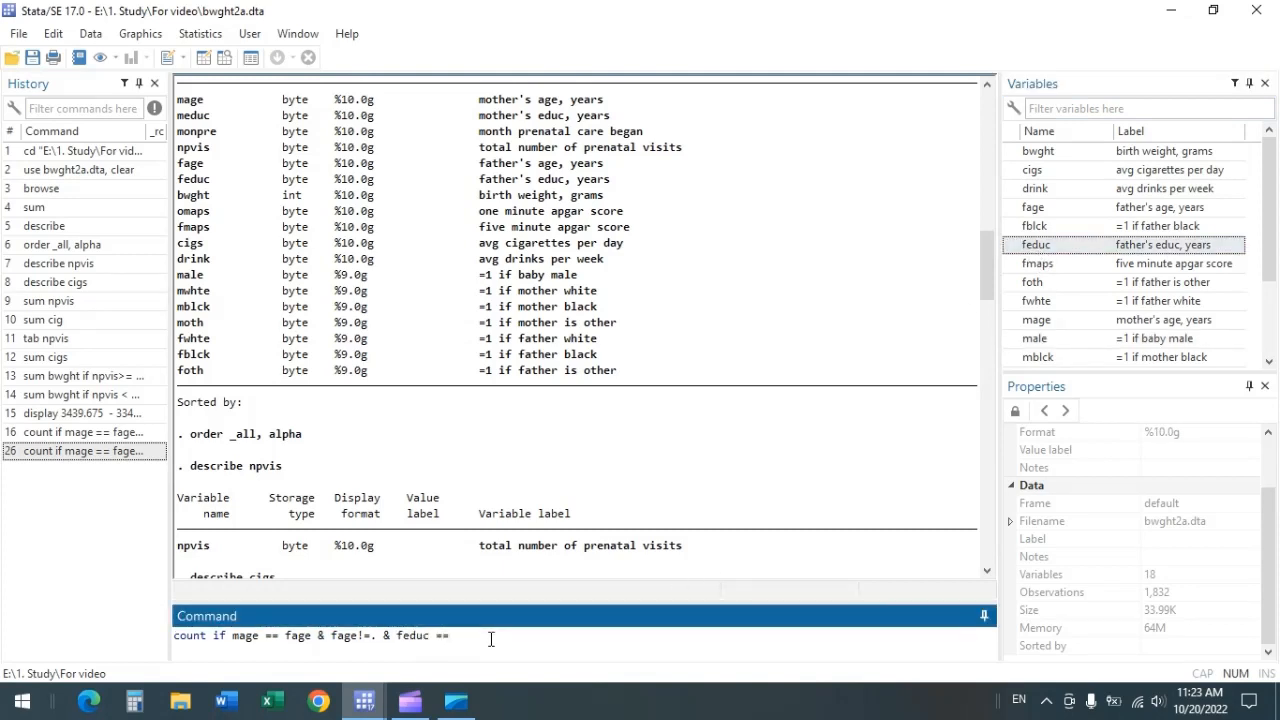
pyautogui.scroll(-1, 1085, 315)
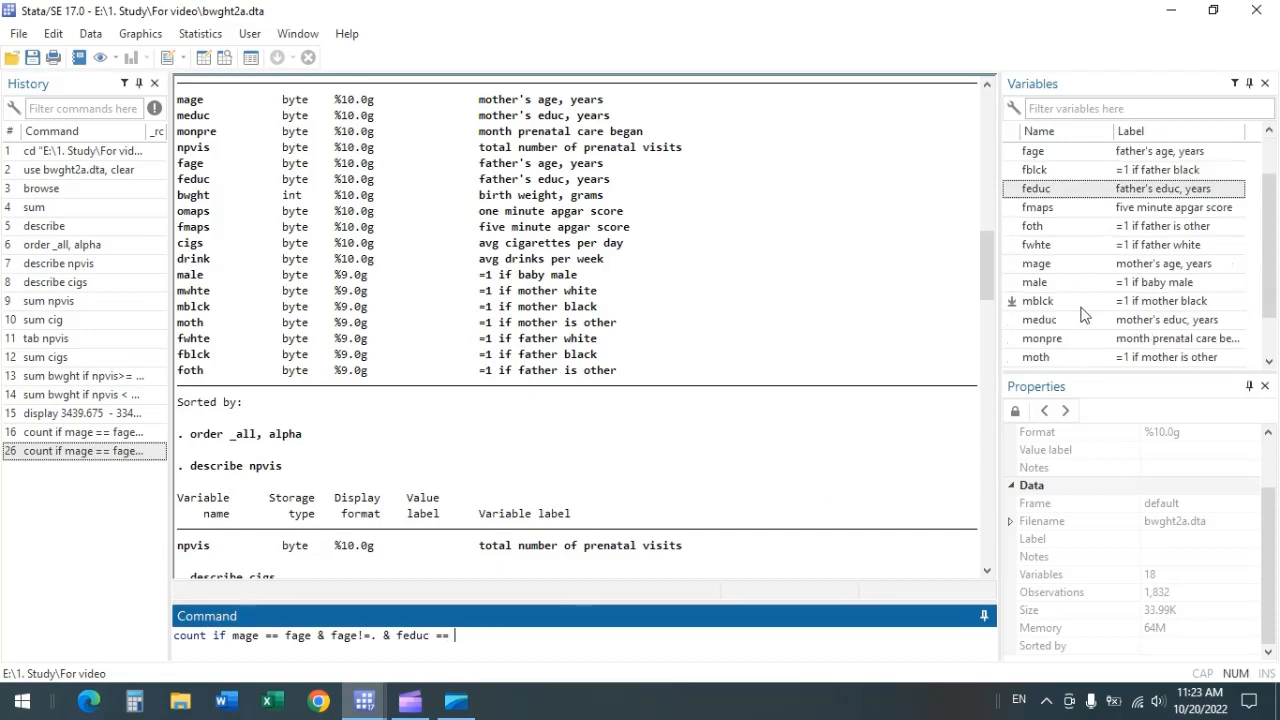
pyautogui.doubleClick(1008, 320)
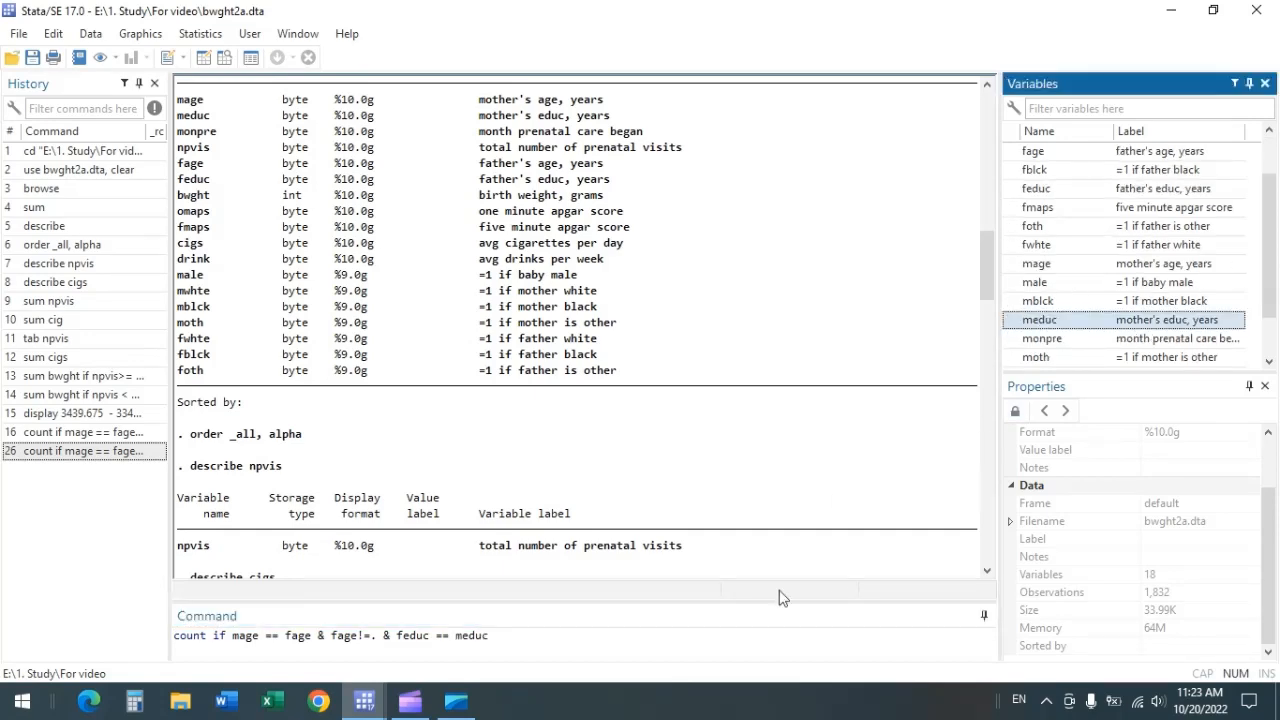
# Step: Check the feduc and meduc observations in the full summary output, extend the condition with & feduc!=. and run the count command
pyautogui.scroll(20, 321, 383)
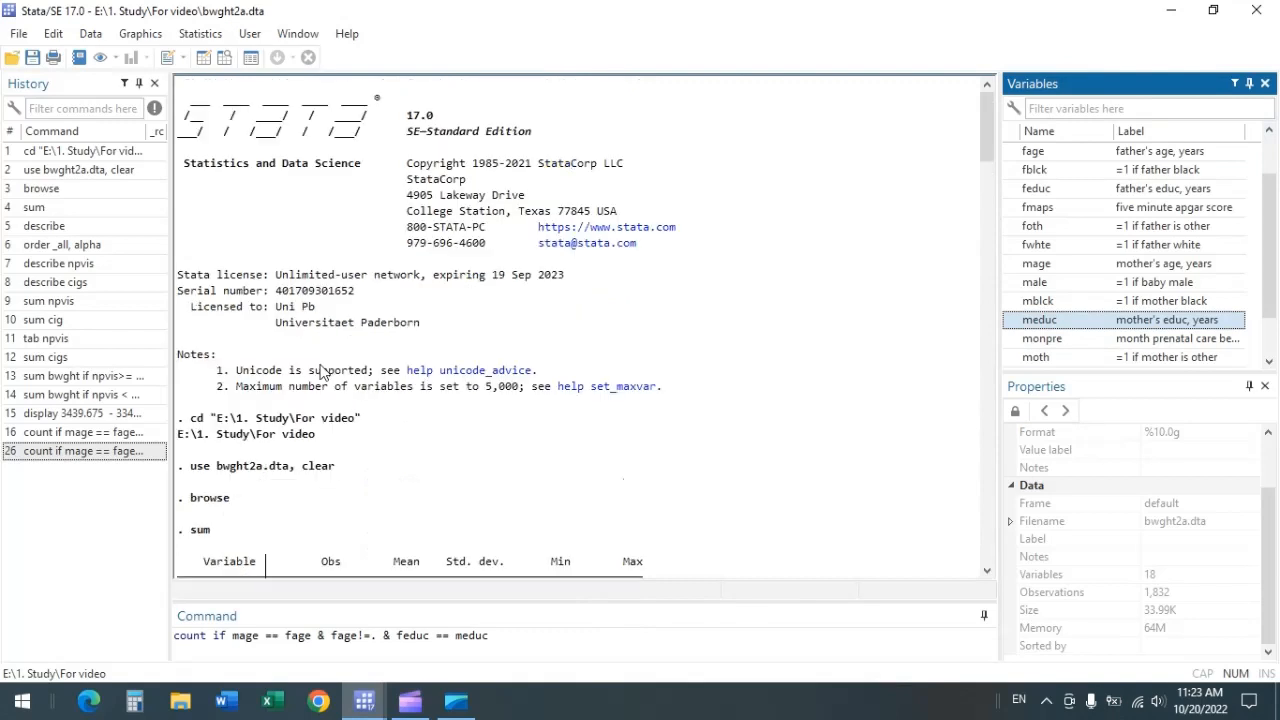
pyautogui.scroll(-4, 325, 360)
pyautogui.scroll(-3, 325, 360)
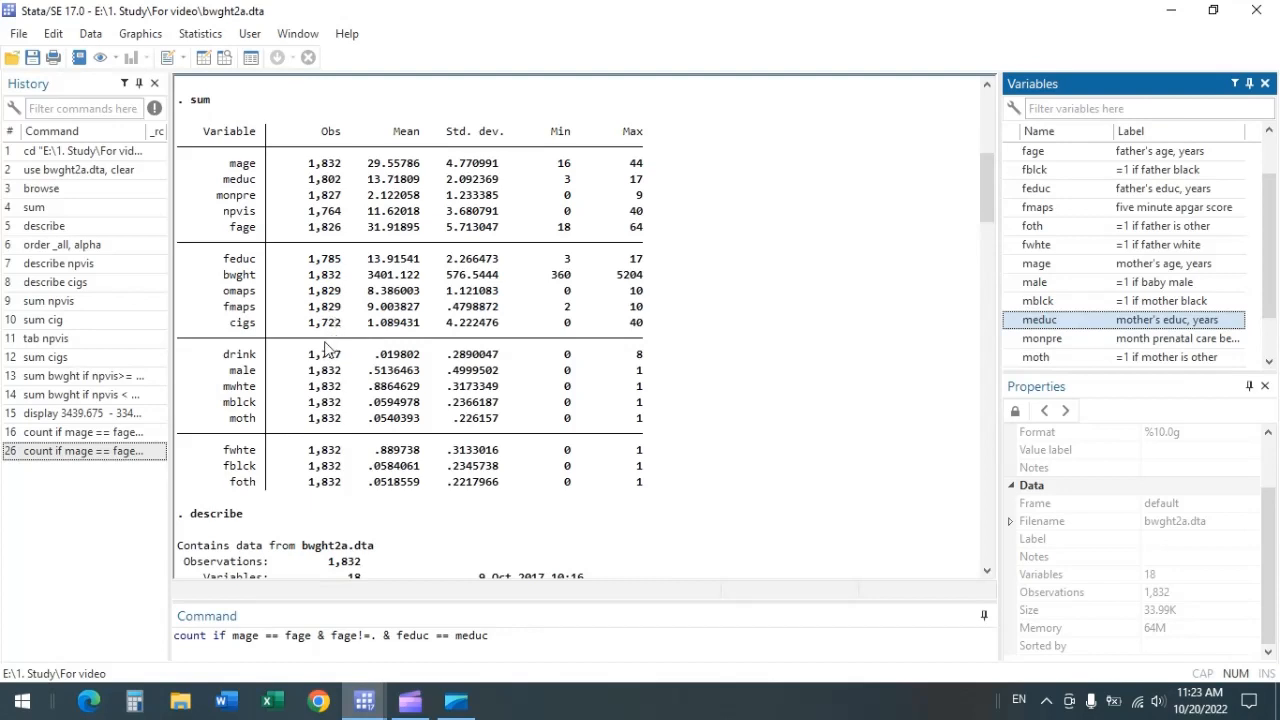
pyautogui.scroll(-1, 325, 347)
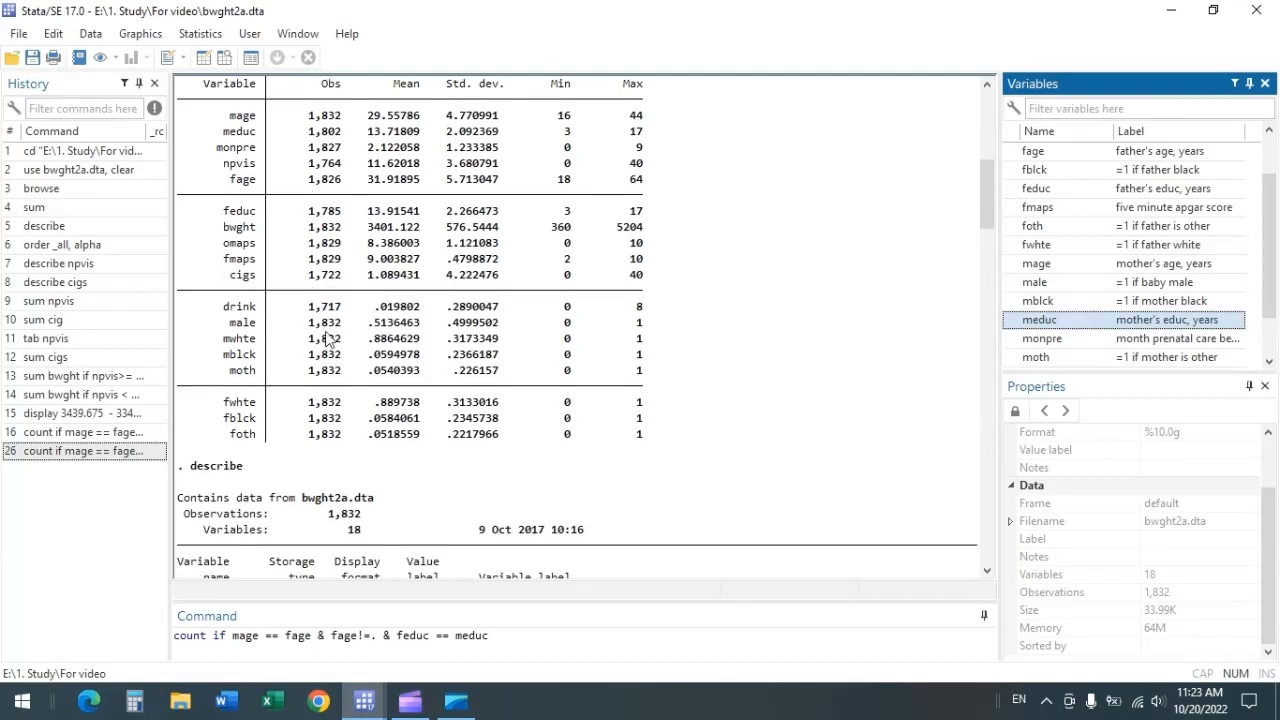
pyautogui.scroll(1, 318, 240)
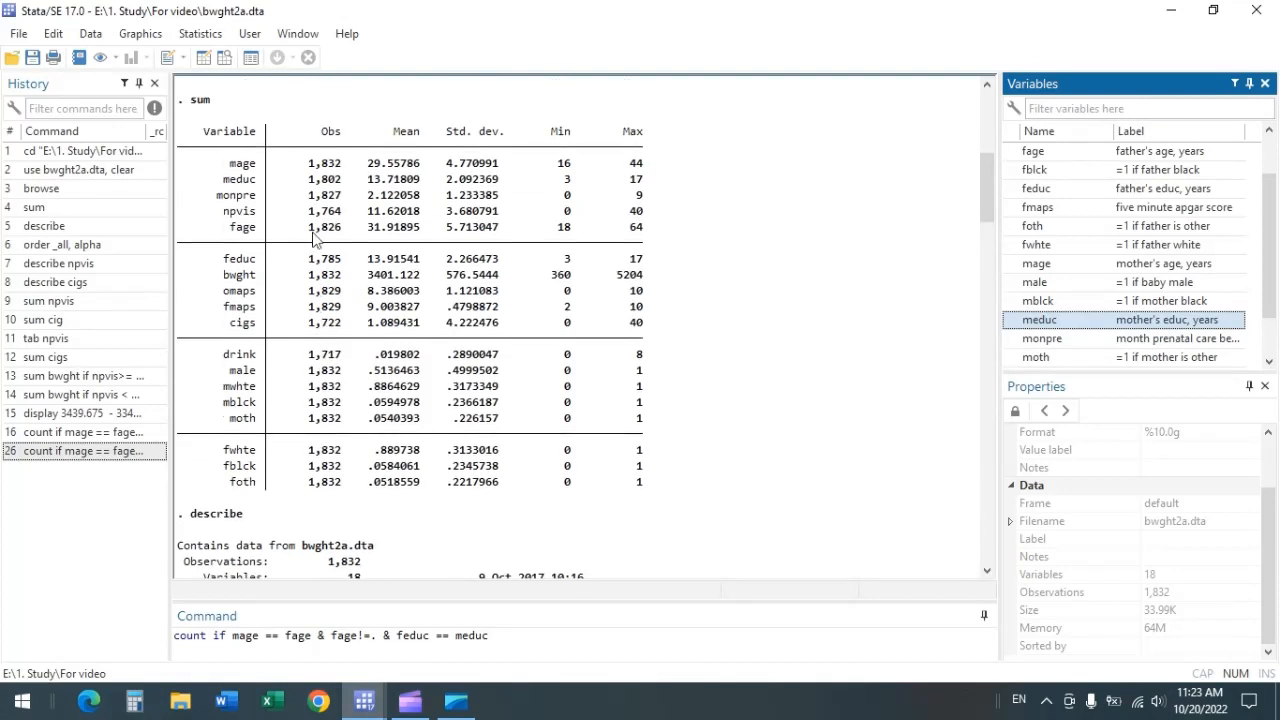
pyautogui.scroll(-10, 689, 406)
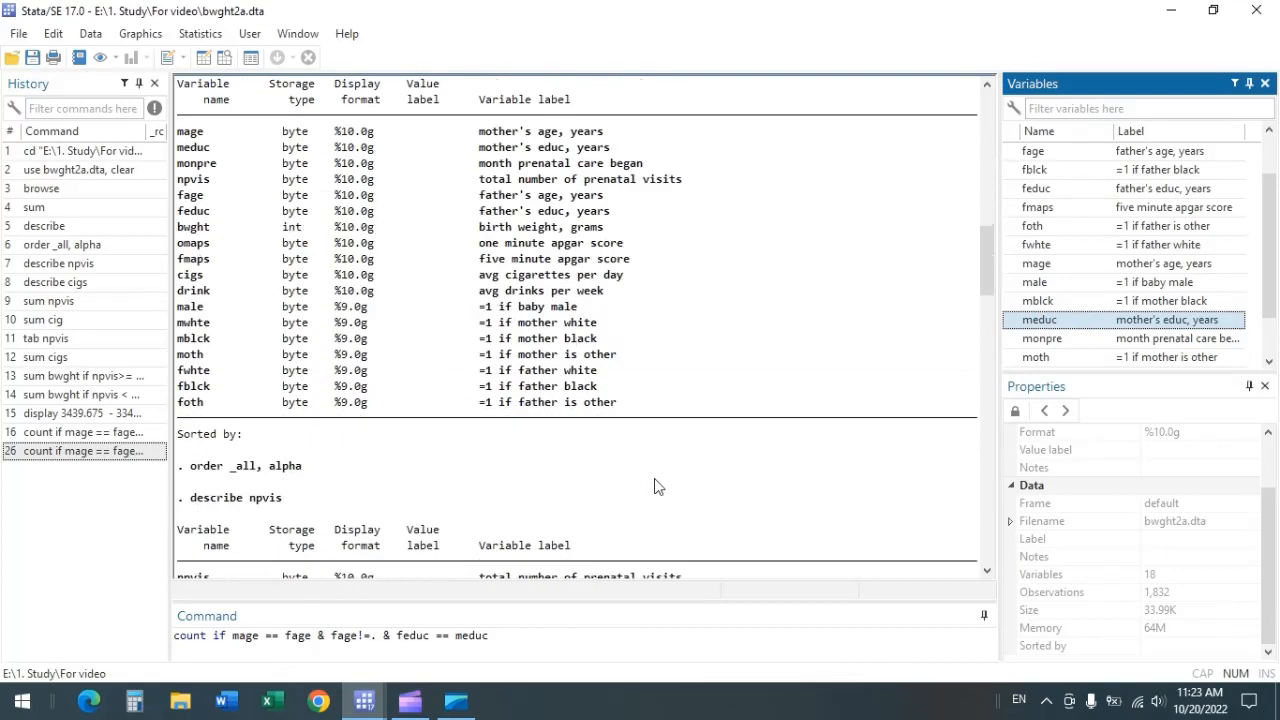
pyautogui.click(544, 637)
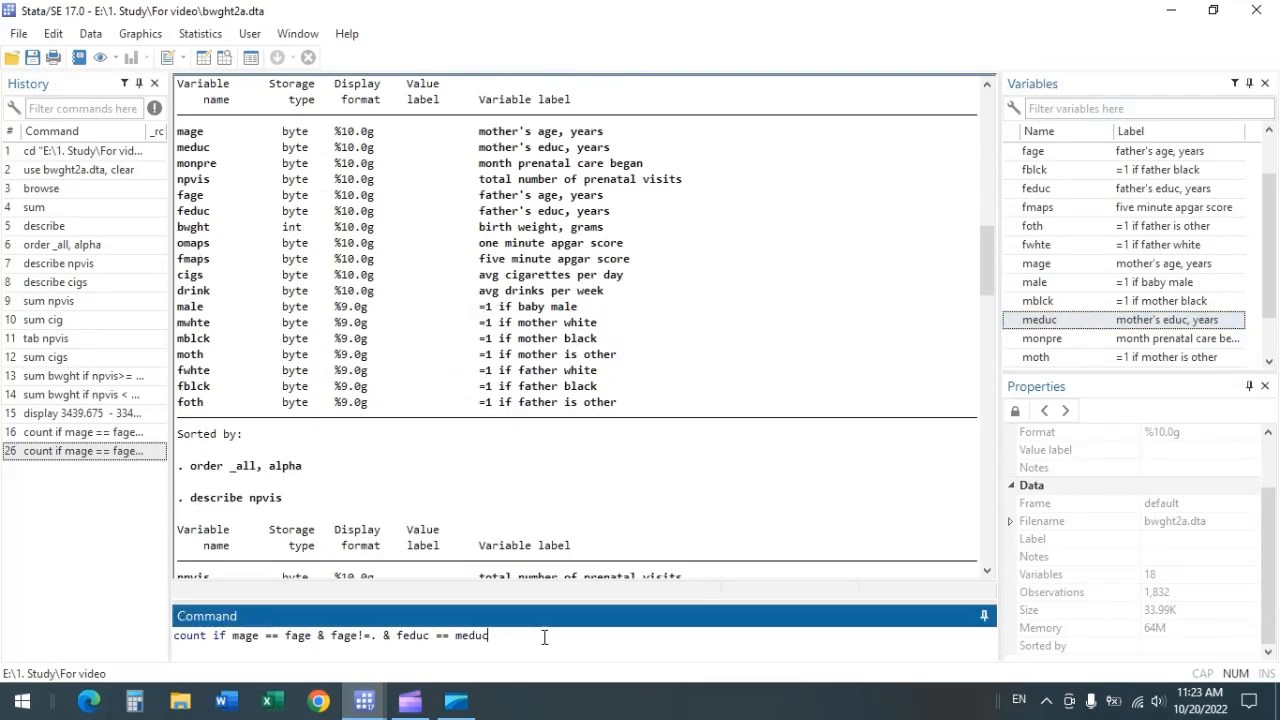
pyautogui.write('& feduc')
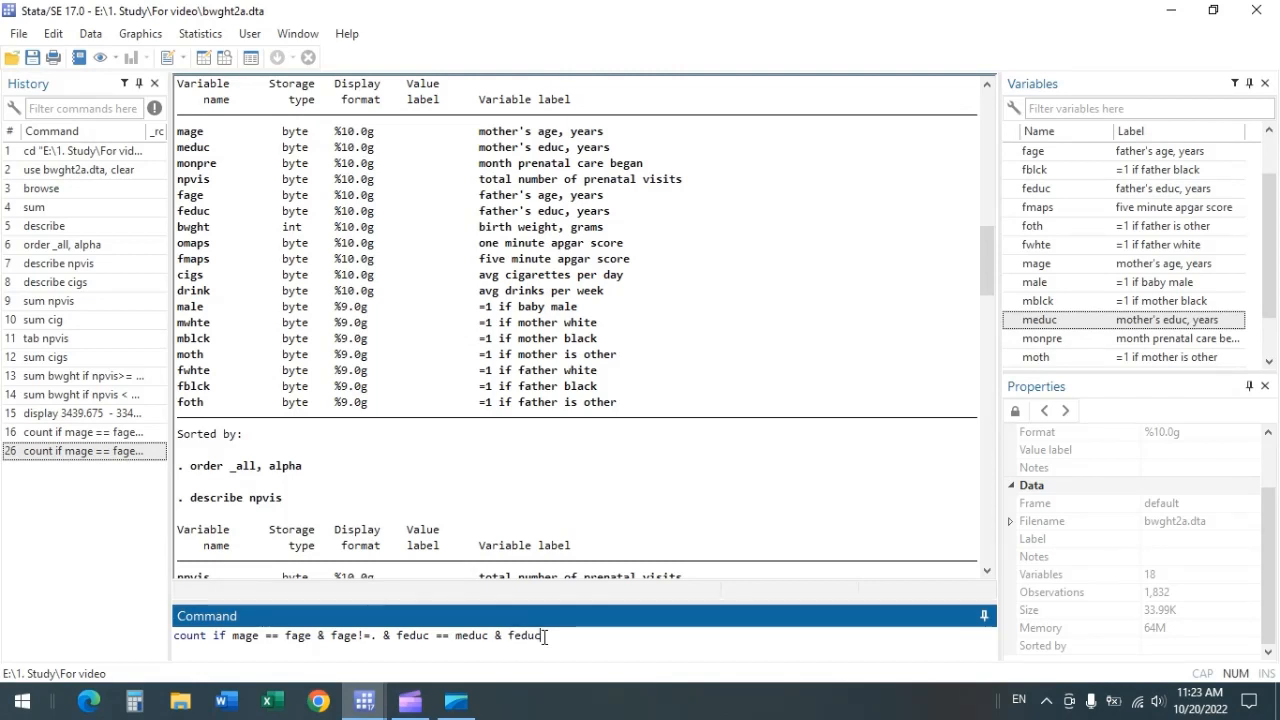
pyautogui.write('!=')
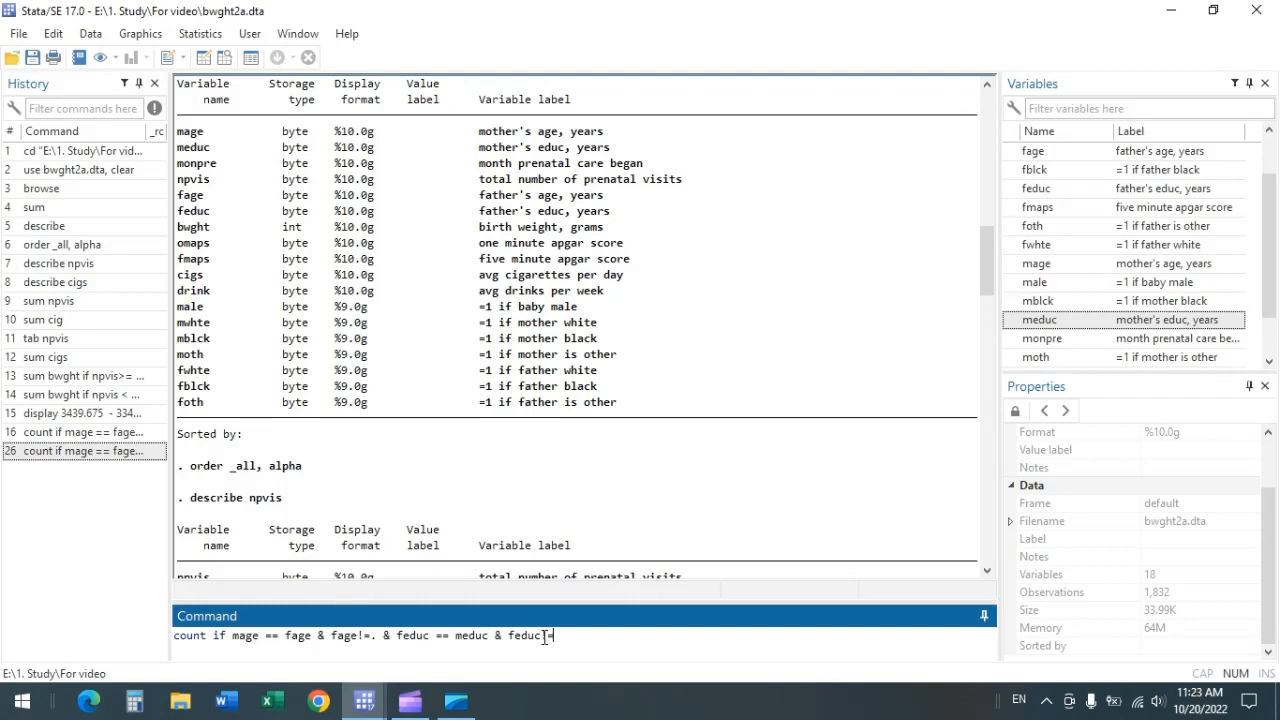
pyautogui.write('.')
pyautogui.press('Return')
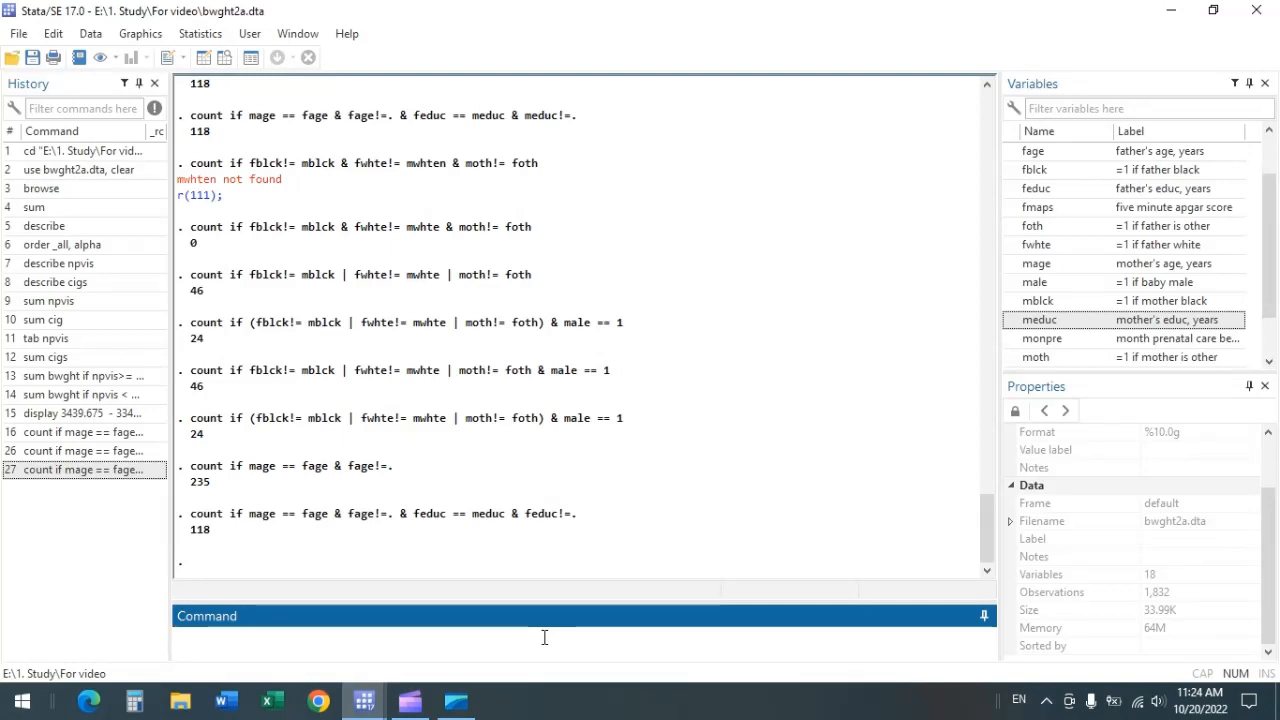
# Step: Recall the last count command, replace its feduc!=. condition with meduc!=. and run it
pyautogui.click(78, 472)
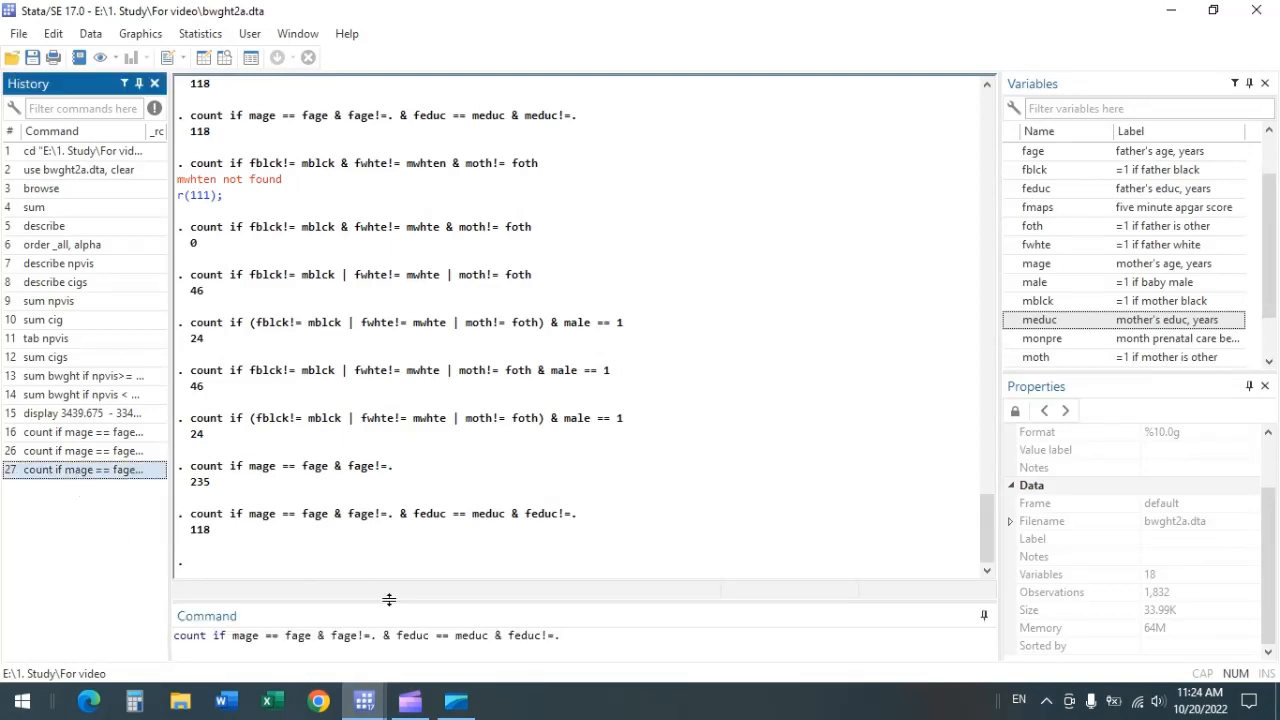
pyautogui.click(514, 636)
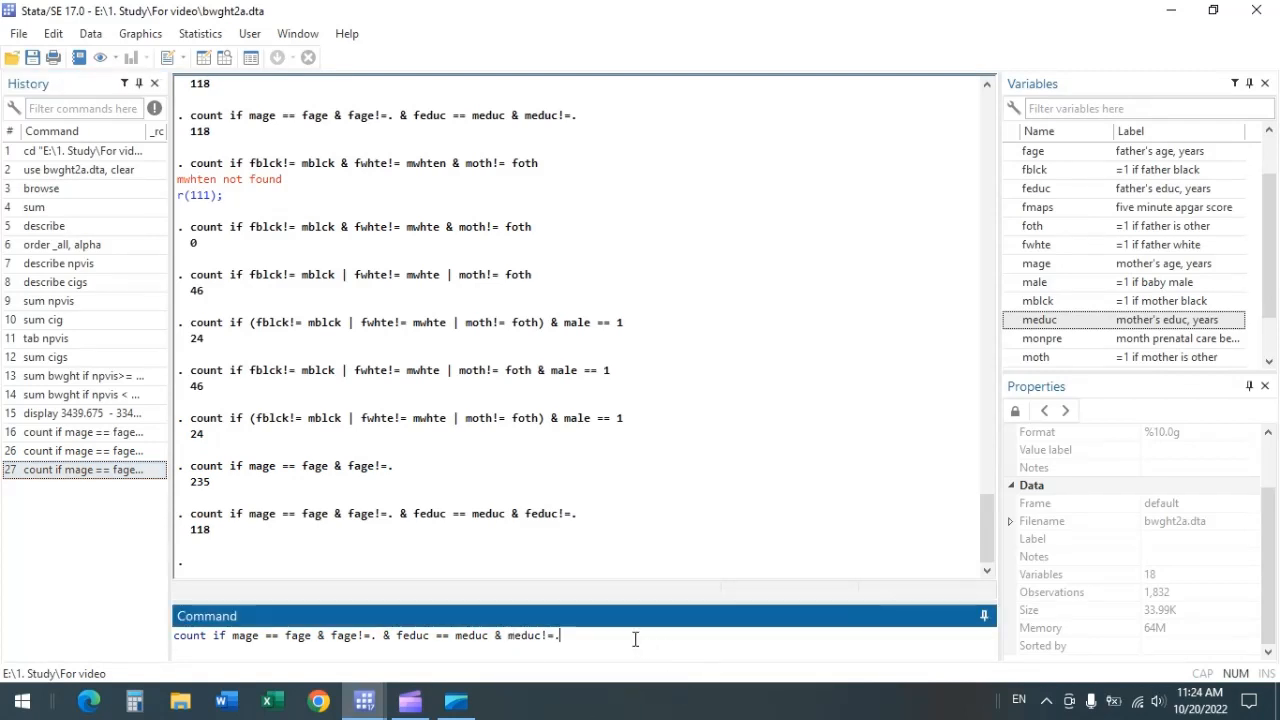
pyautogui.press('Return')
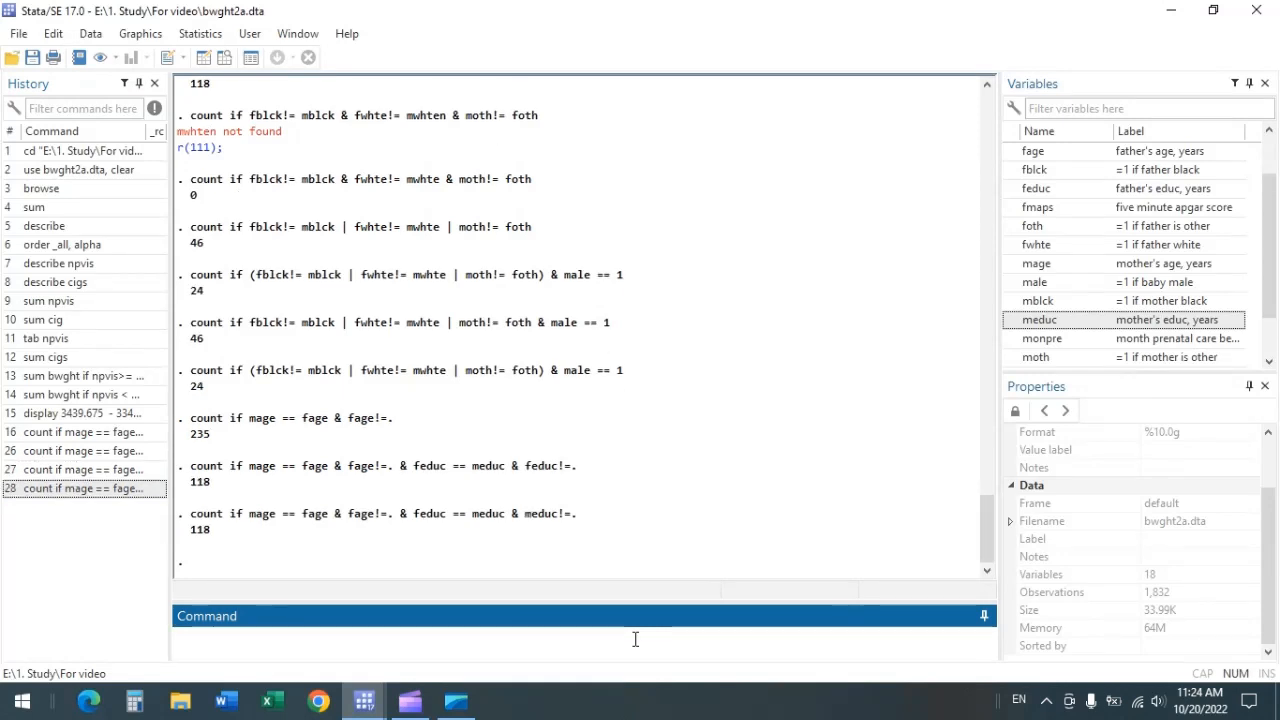
# Step: Recall the last count command, extend its condition with & feduc!=. & meduc!=. and run it
pyautogui.click(115, 488)
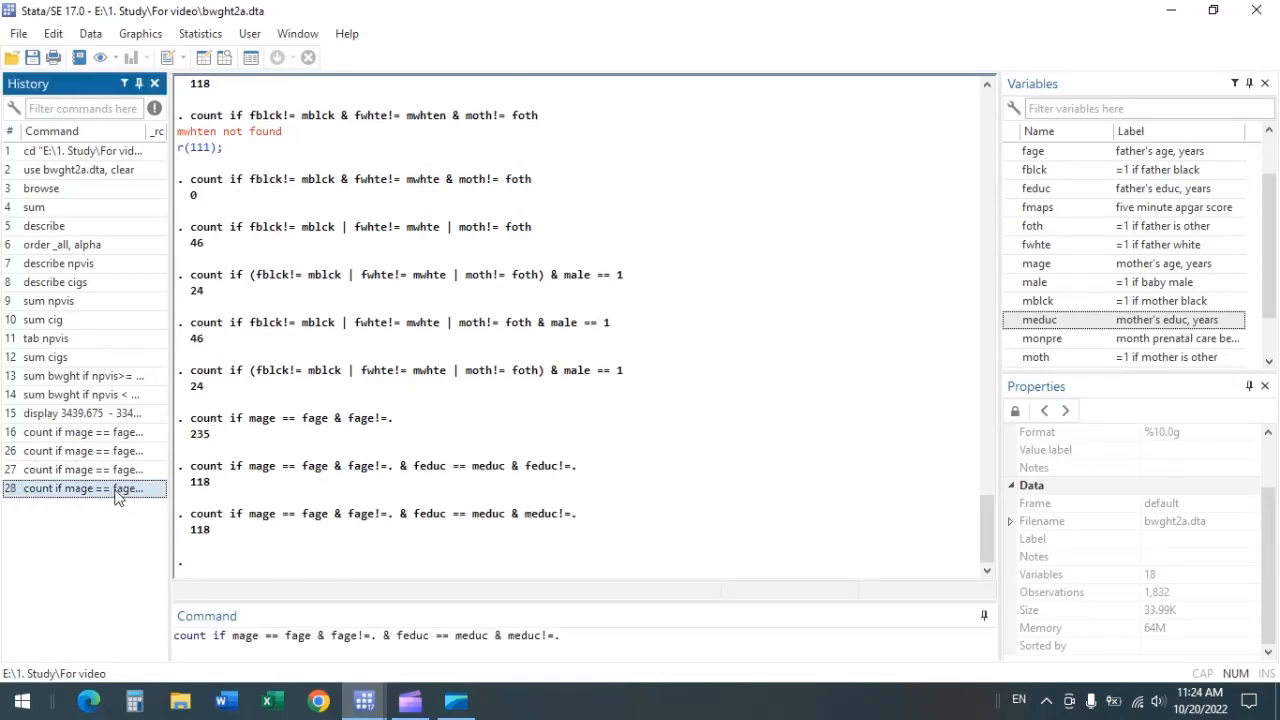
pyautogui.click(585, 630)
pyautogui.write('& ')
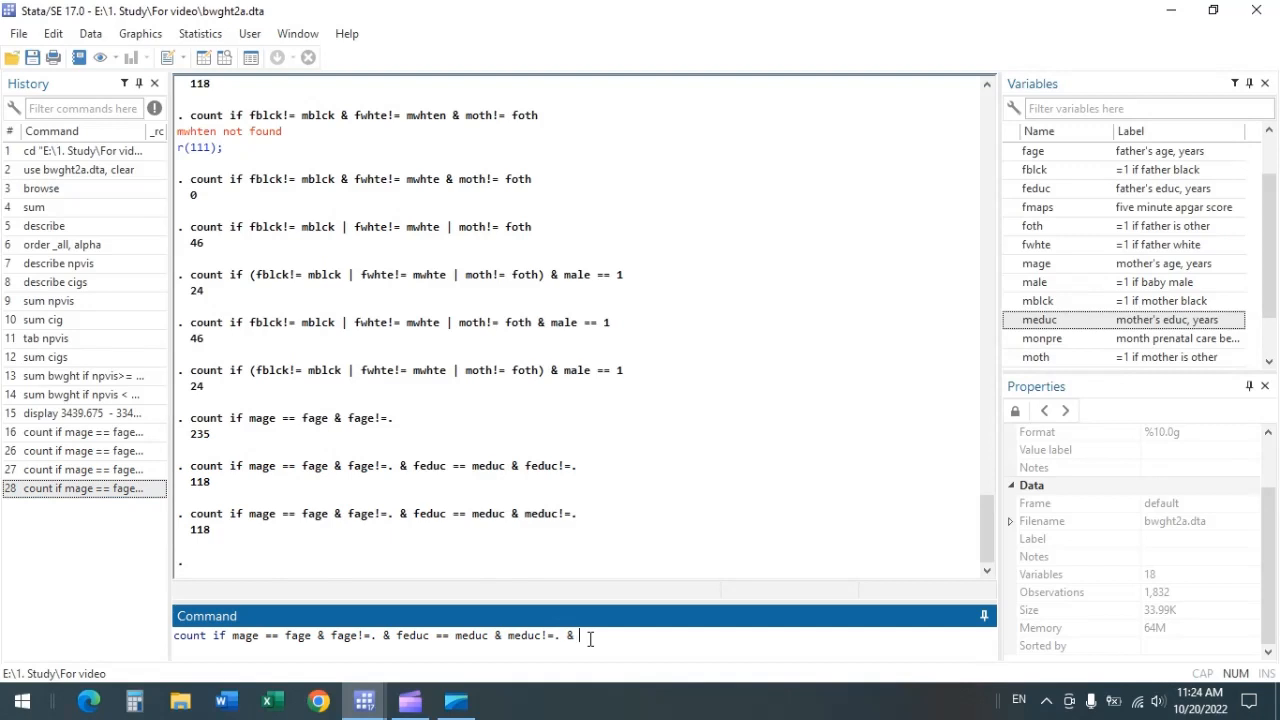
pyautogui.write('fedu')
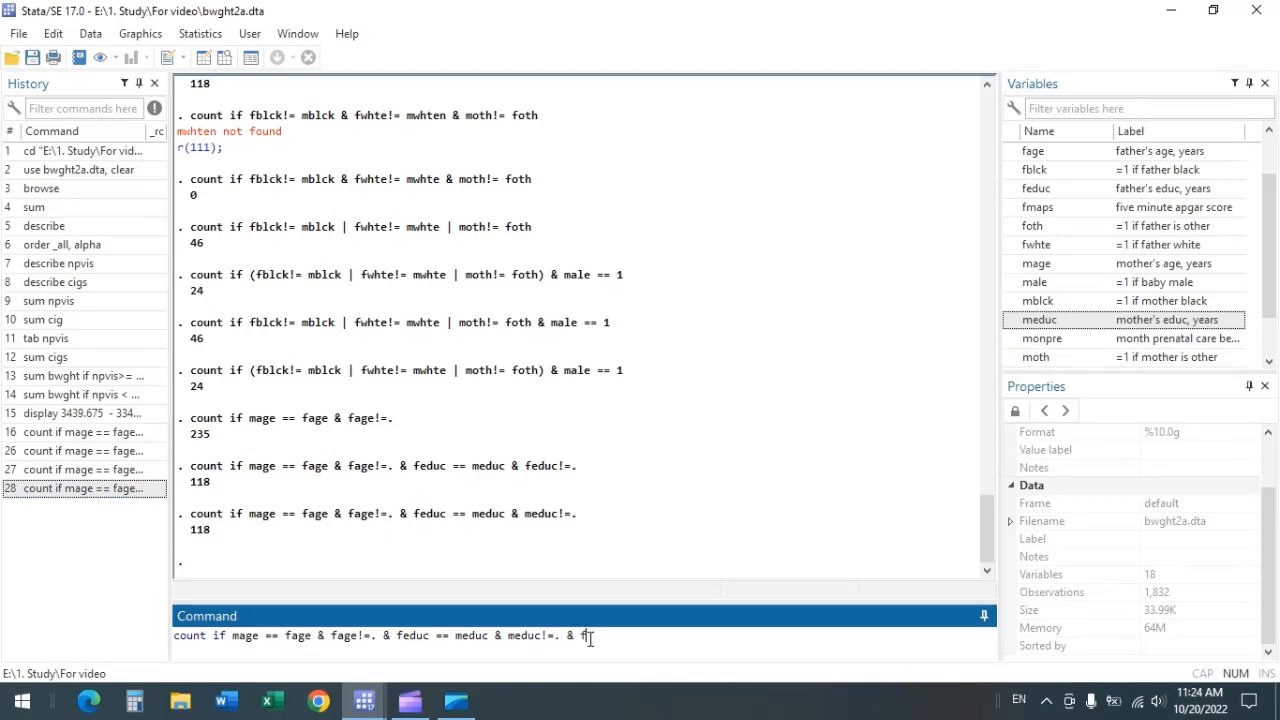
pyautogui.write('c!=.')
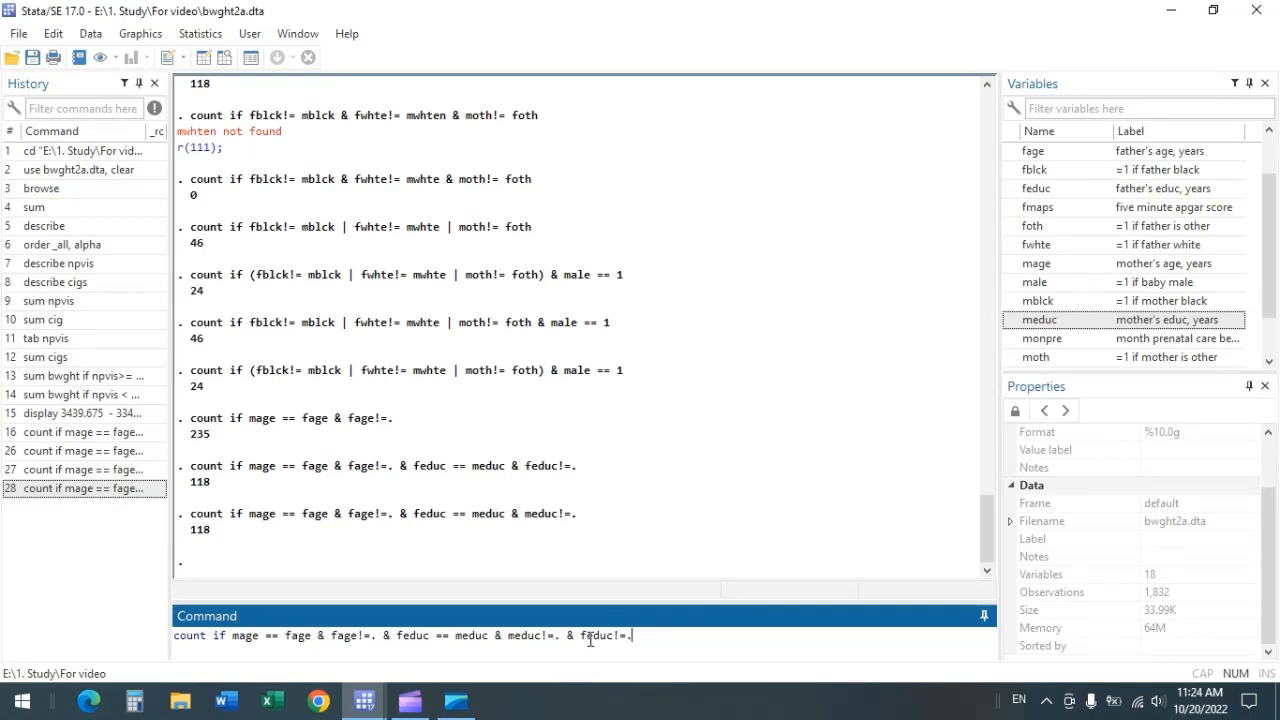
pyautogui.write(' & med')
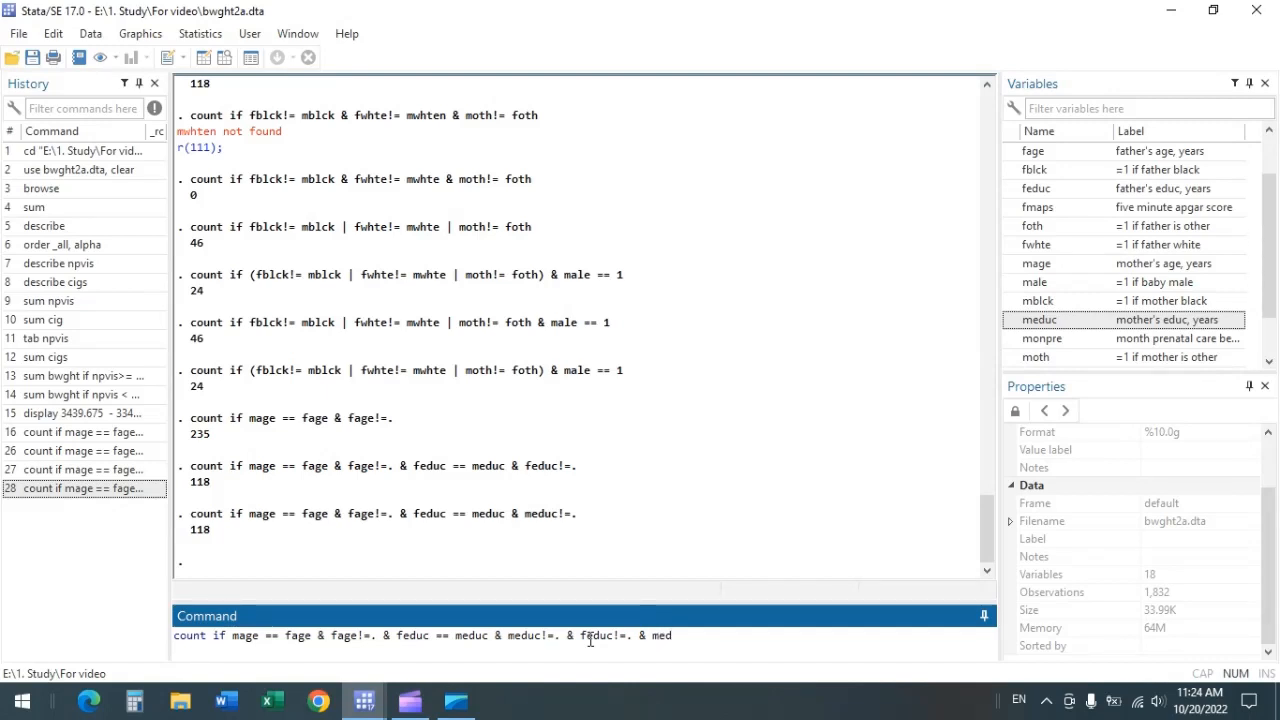
pyautogui.write('uc!=.')
pyautogui.press('Return')
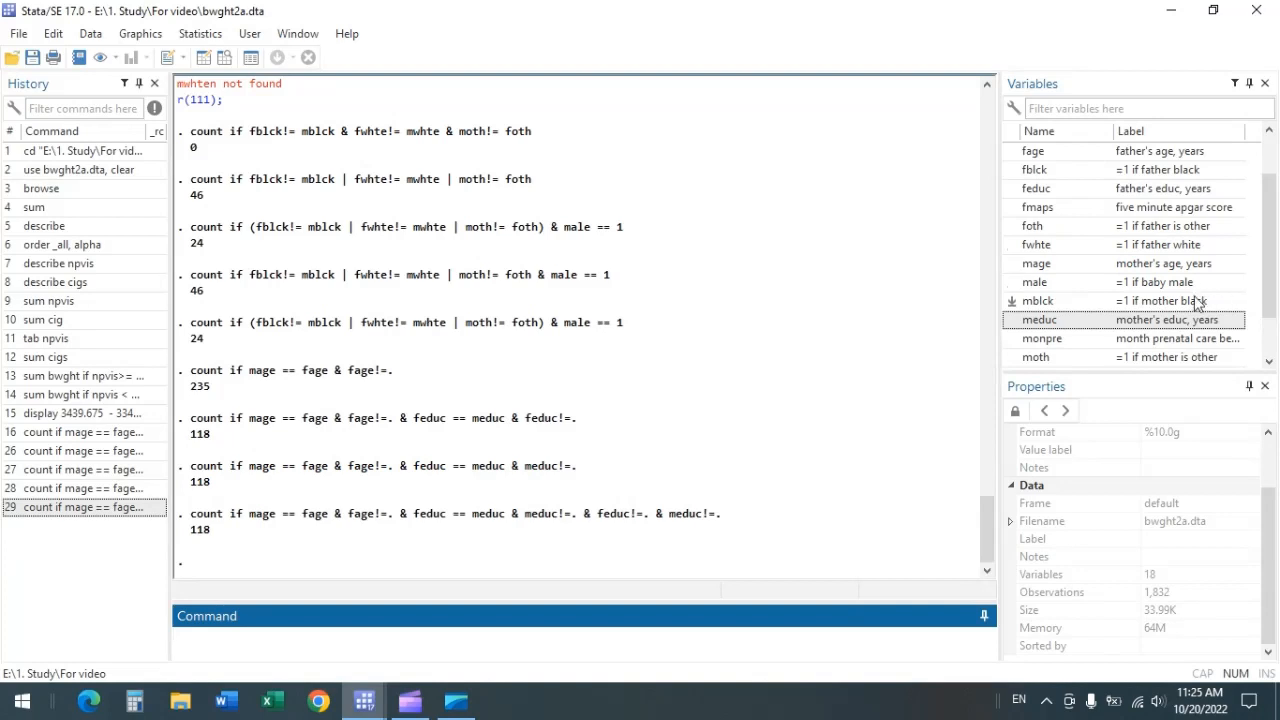
# Step: Begin a new command count if fwhte!= mwhte to compare the parents' white indicators, without running it
pyautogui.scroll(-1, 1194, 306)
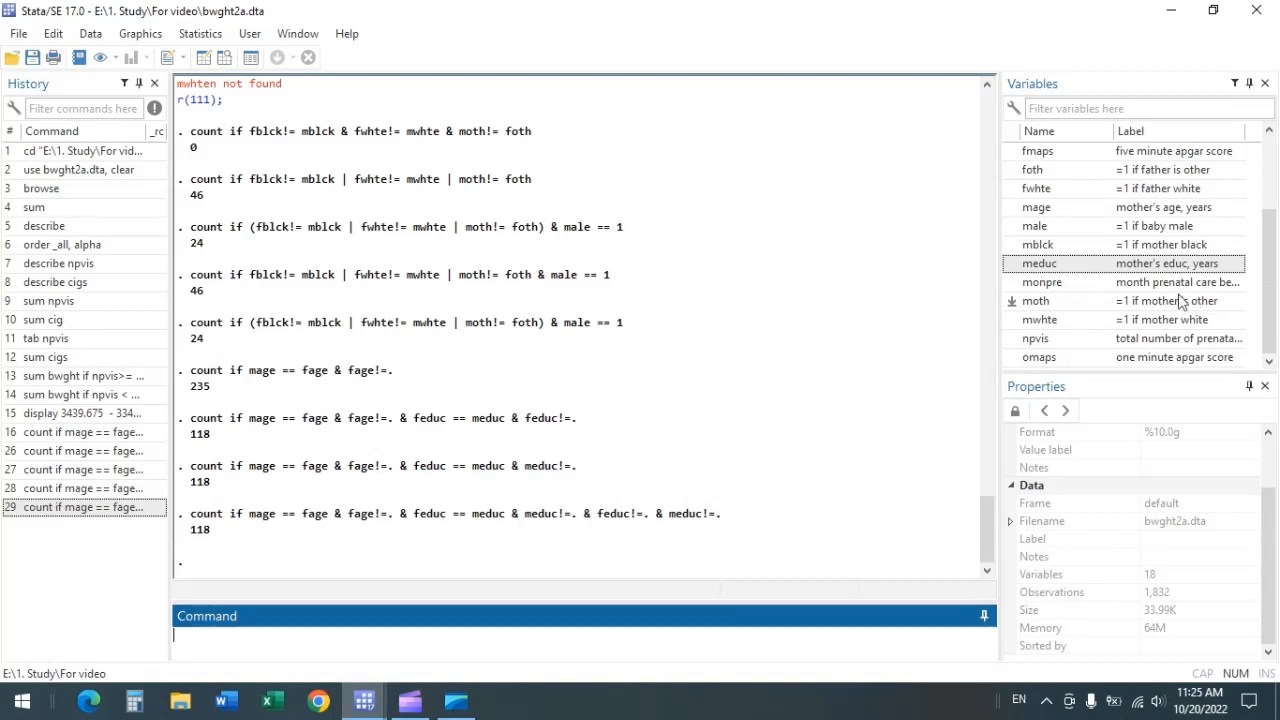
pyautogui.scroll(2, 1208, 313)
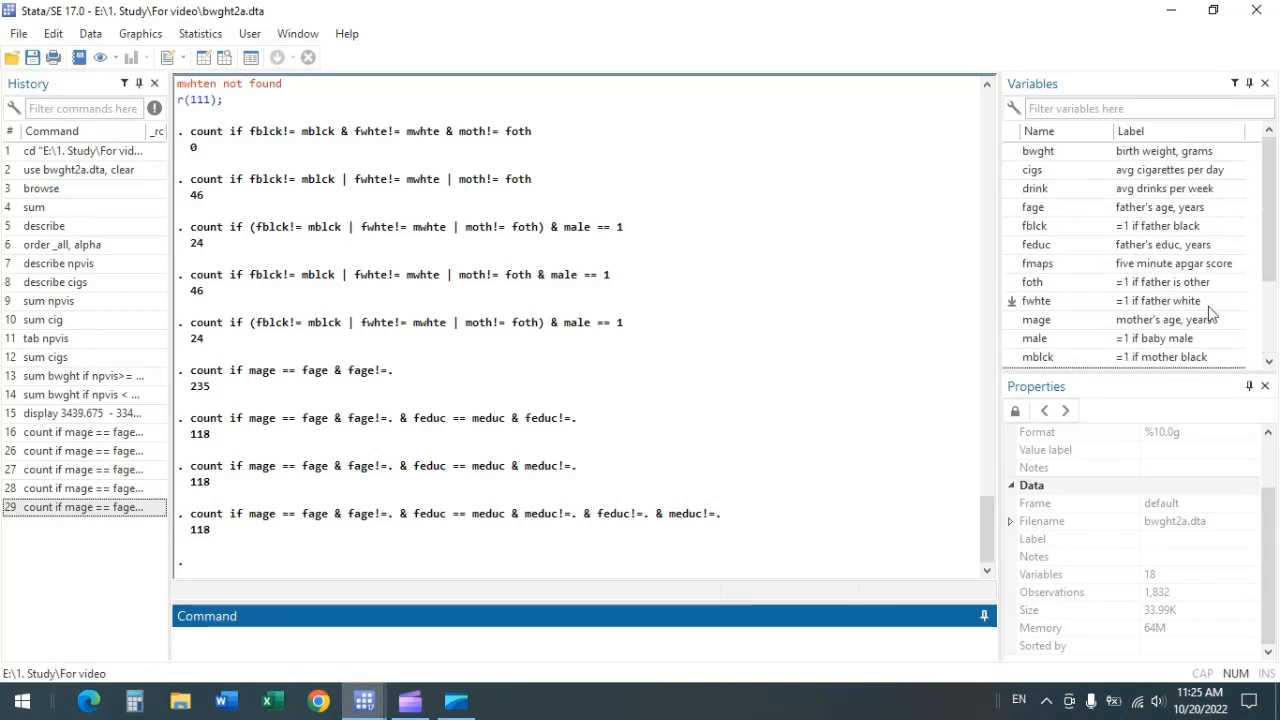
pyautogui.scroll(-2, 1208, 313)
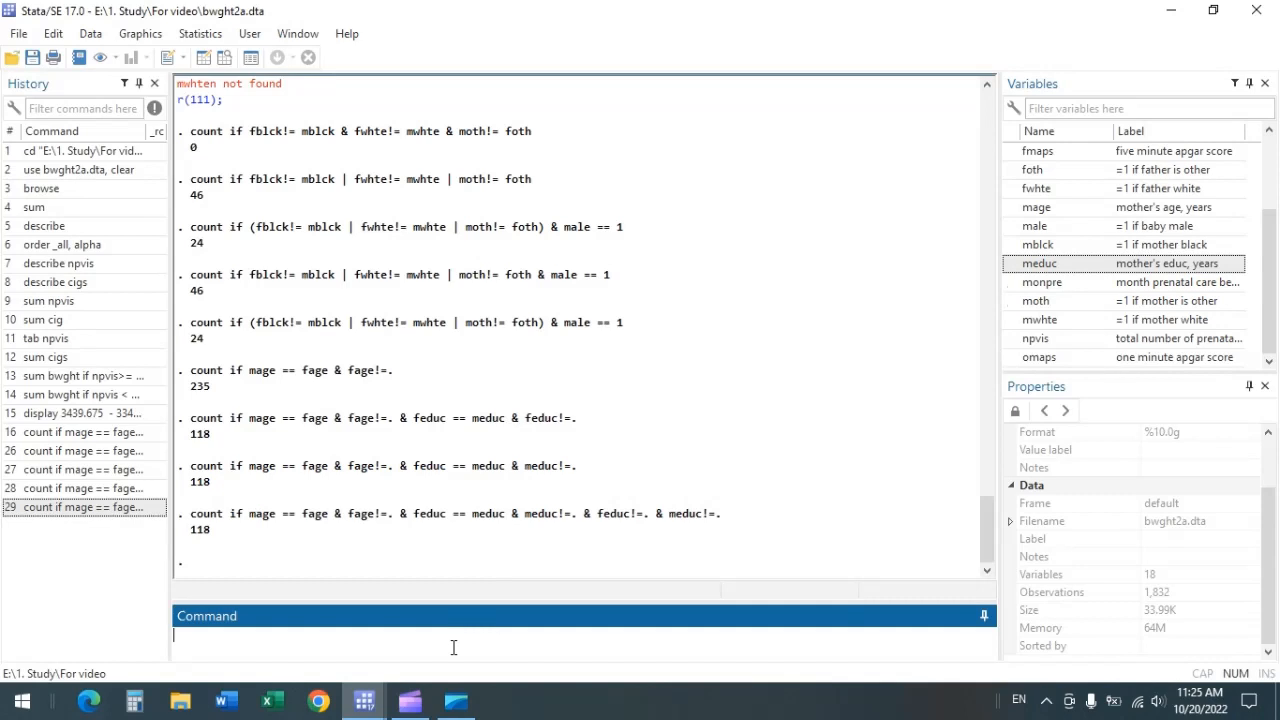
pyautogui.write('count if')
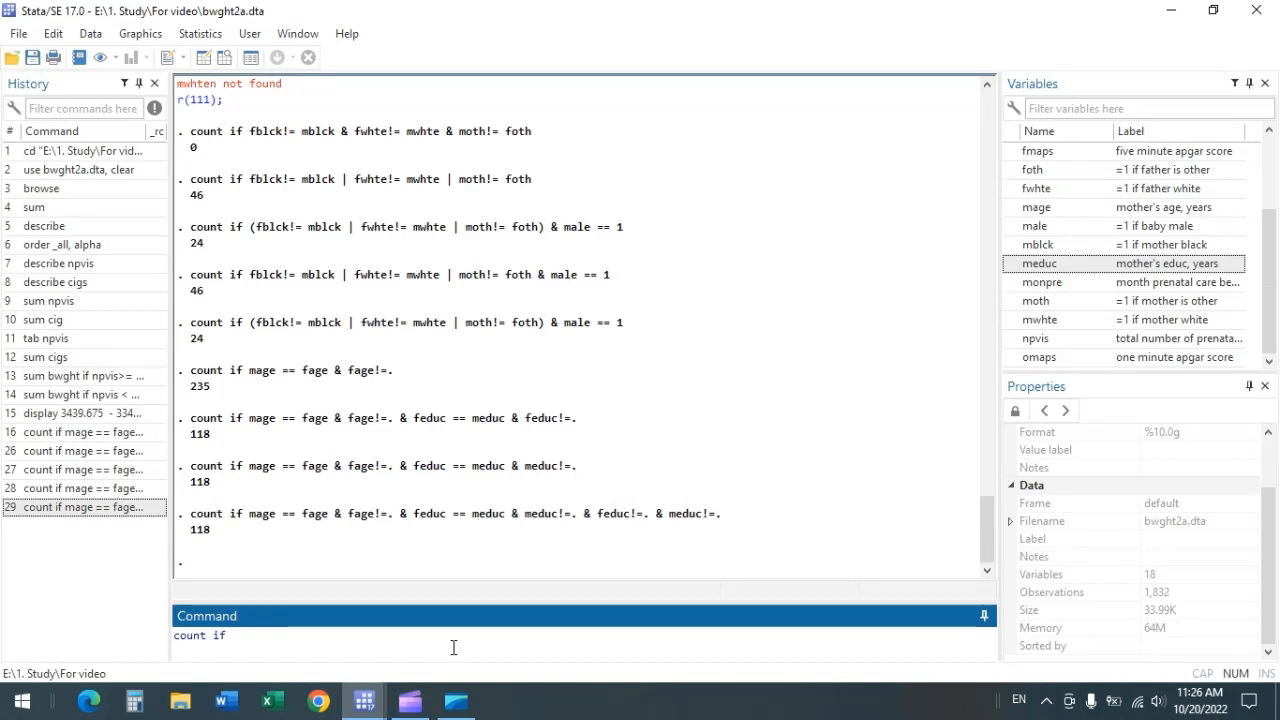
pyautogui.write('m')
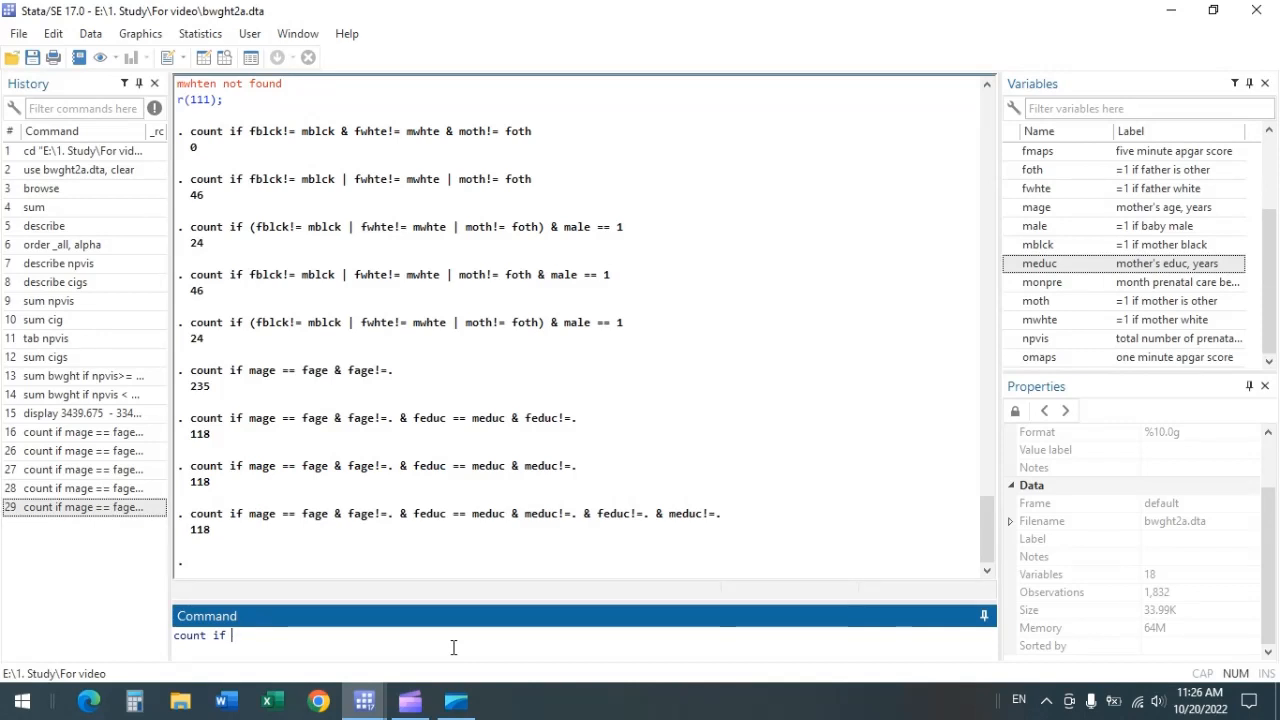
pyautogui.press('BackSpace')
pyautogui.scroll(2, 1055, 329)
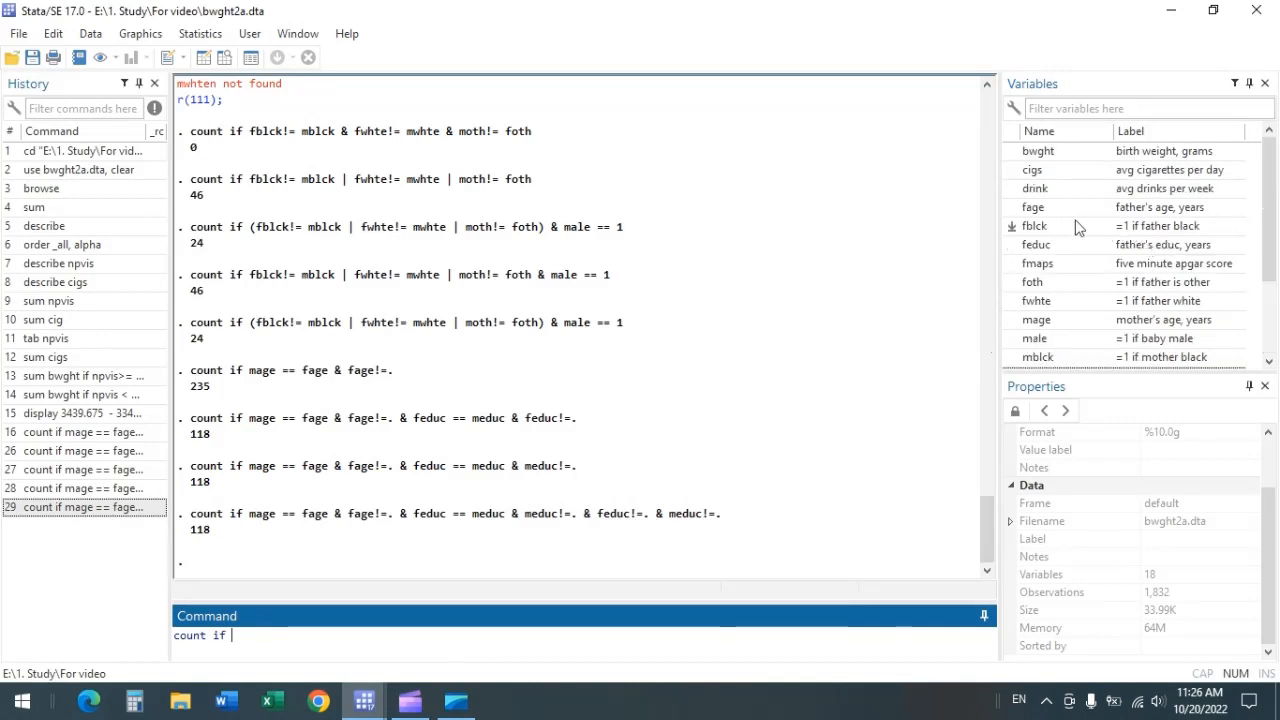
pyautogui.scroll(-1, 1050, 250)
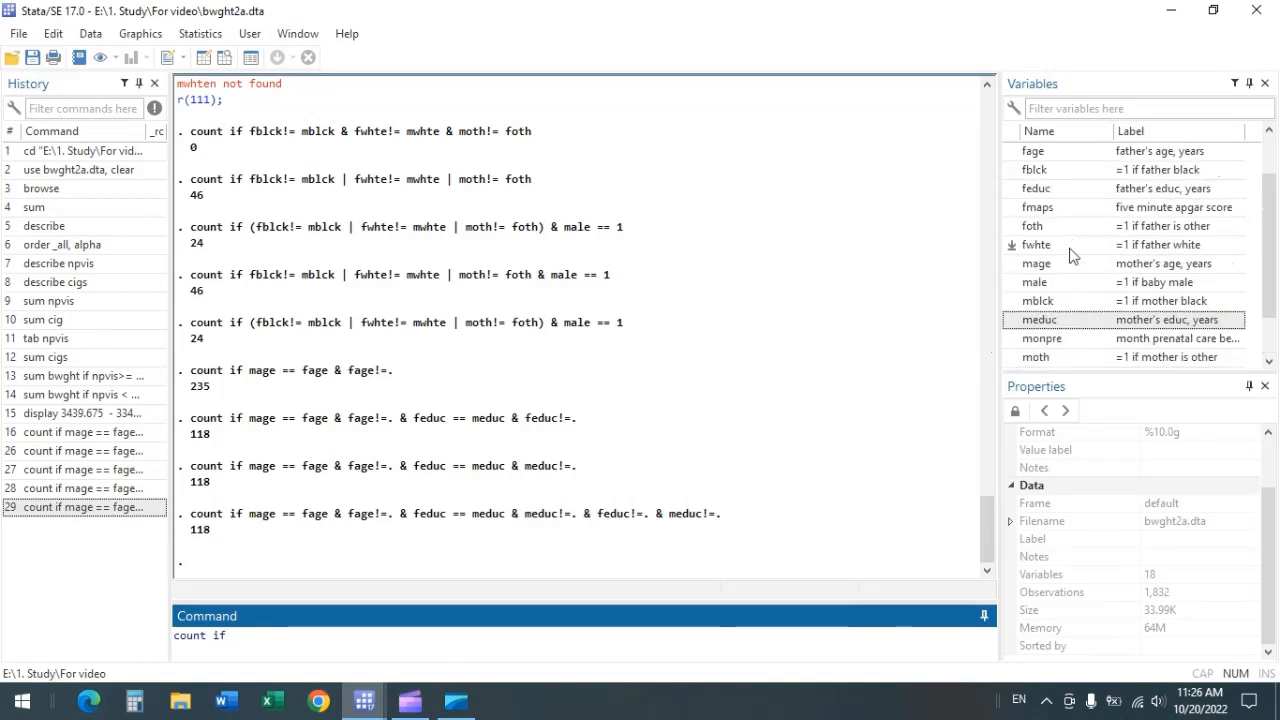
pyautogui.click(1011, 245)
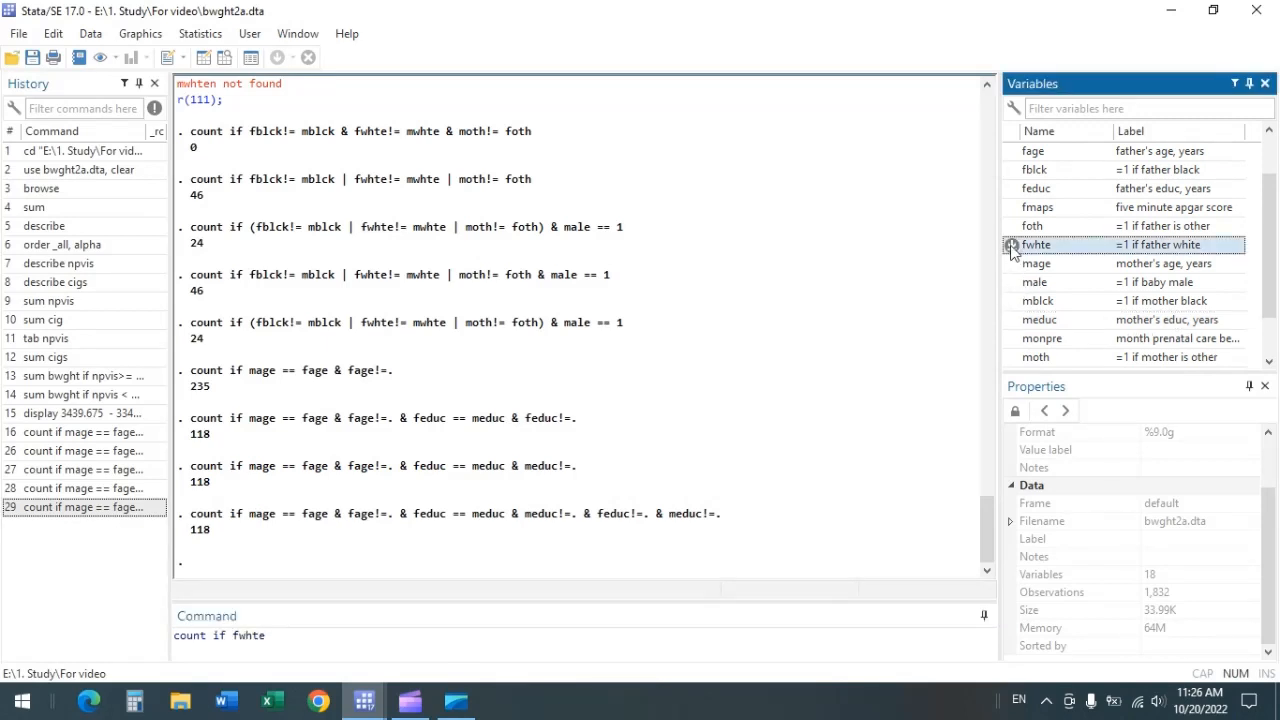
pyautogui.write('!=')
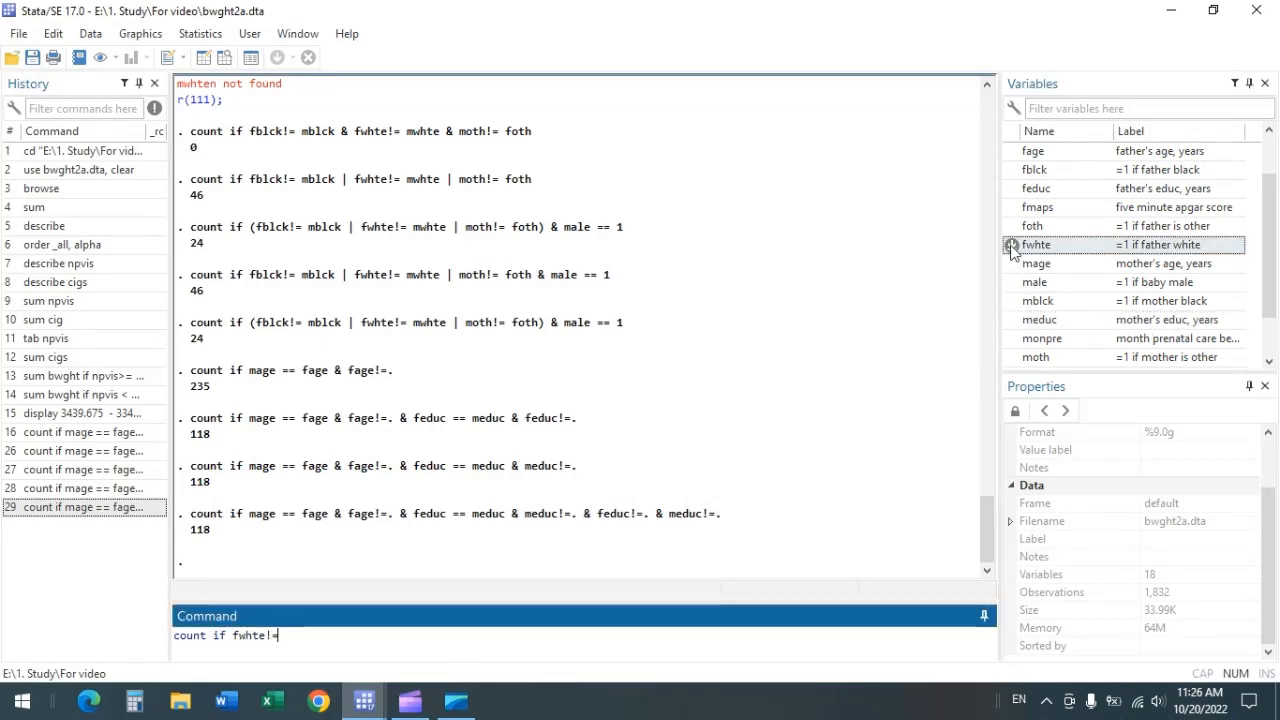
pyautogui.scroll(-1, 1070, 328)
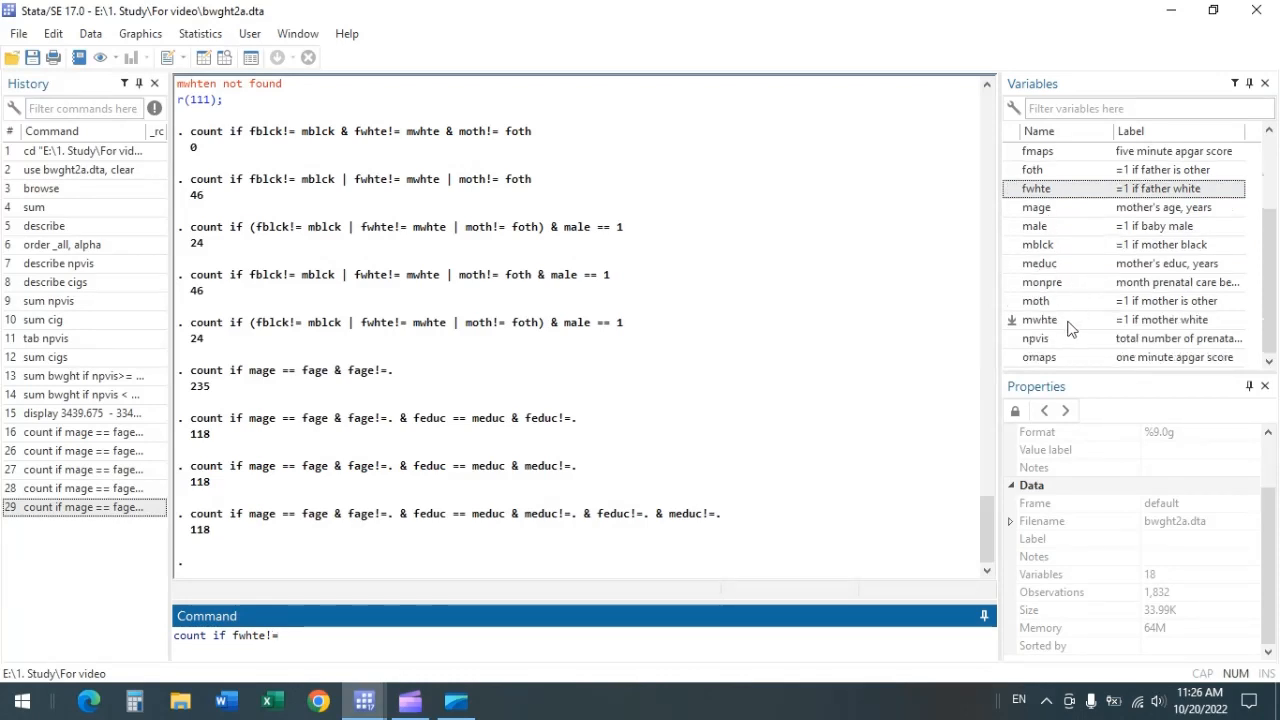
pyautogui.click(1011, 320)
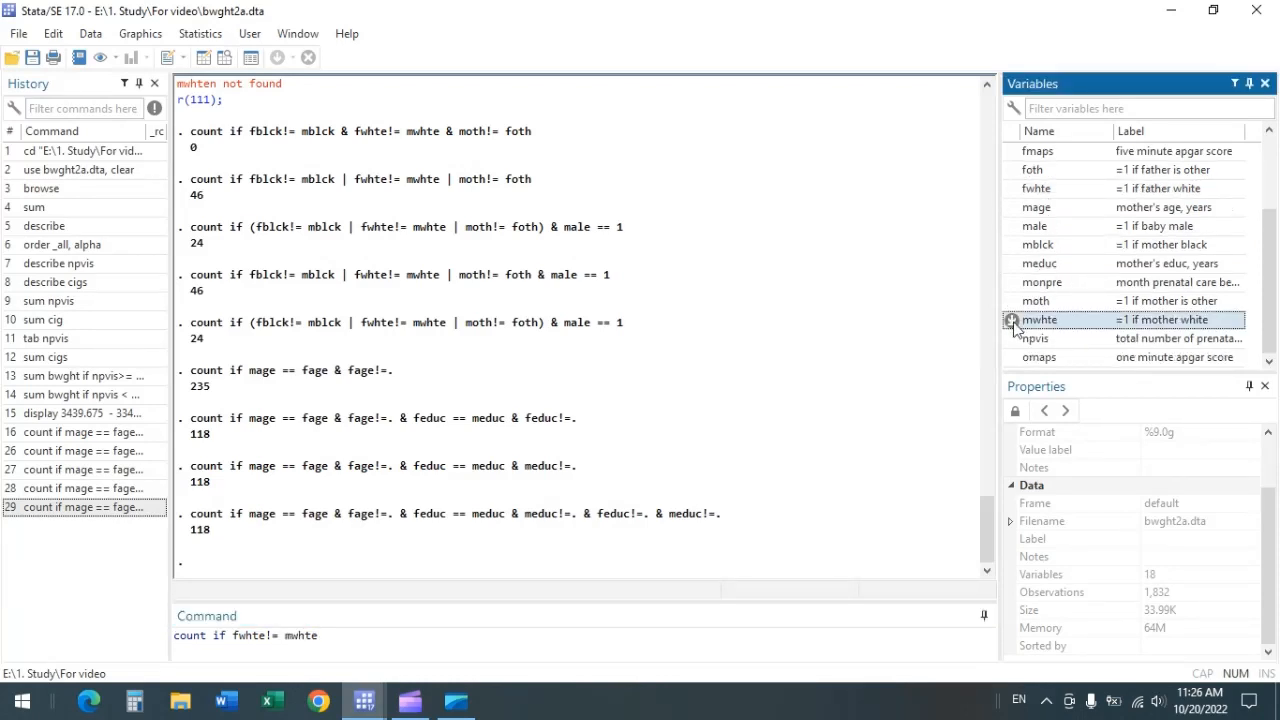
# Step: Extend the count condition with & mblck and remove the duplicated mwhte
pyautogui.click(1011, 320)
pyautogui.write('&')
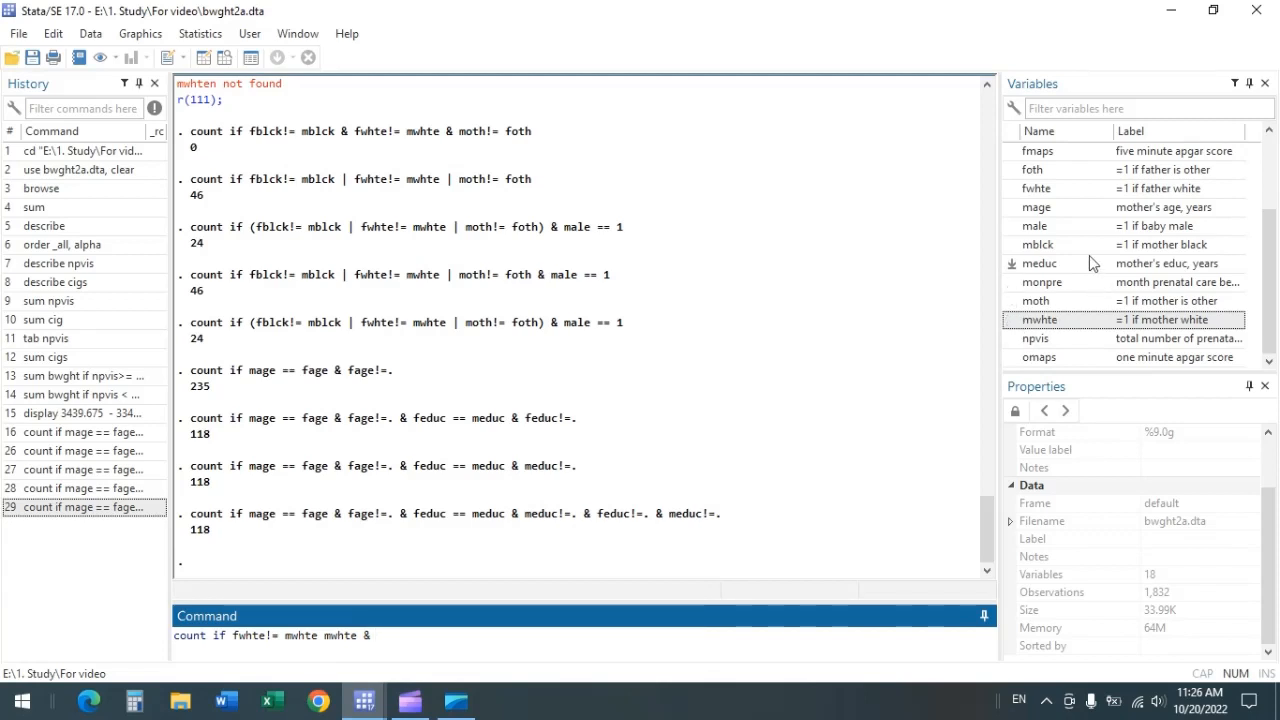
pyautogui.scroll(2, 1089, 255)
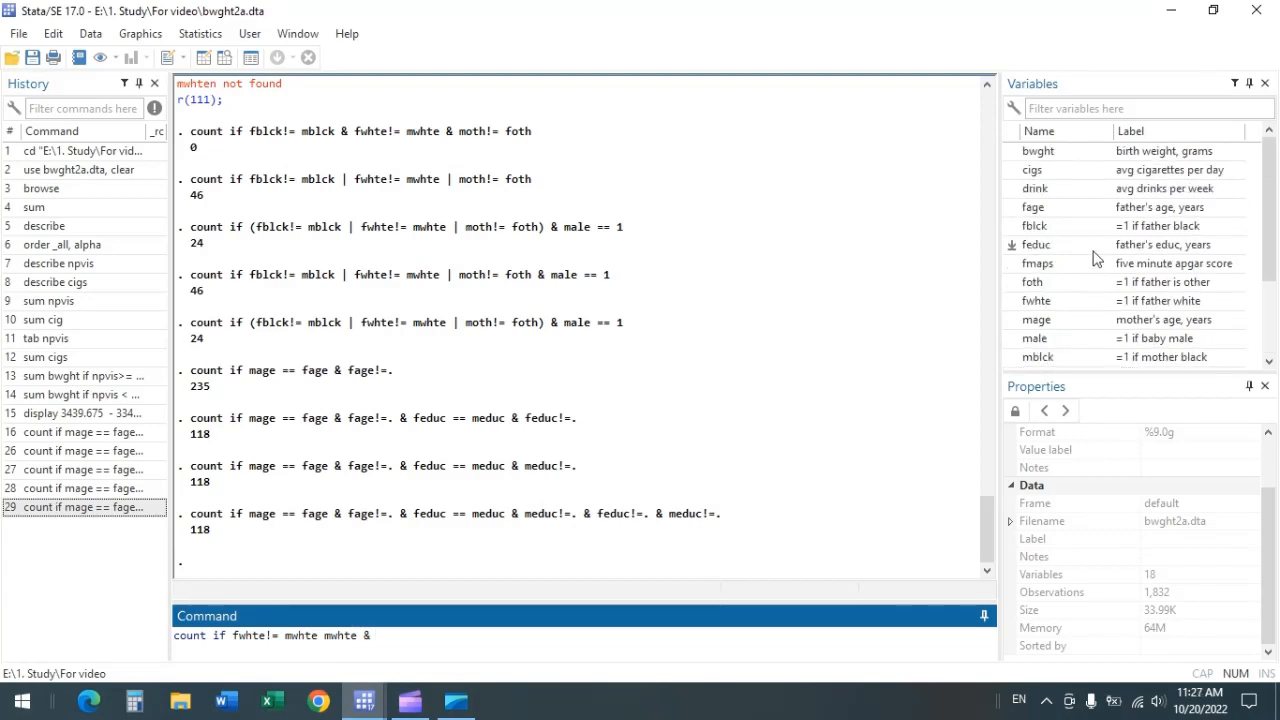
pyautogui.scroll(-1, 1095, 258)
pyautogui.click(1012, 303)
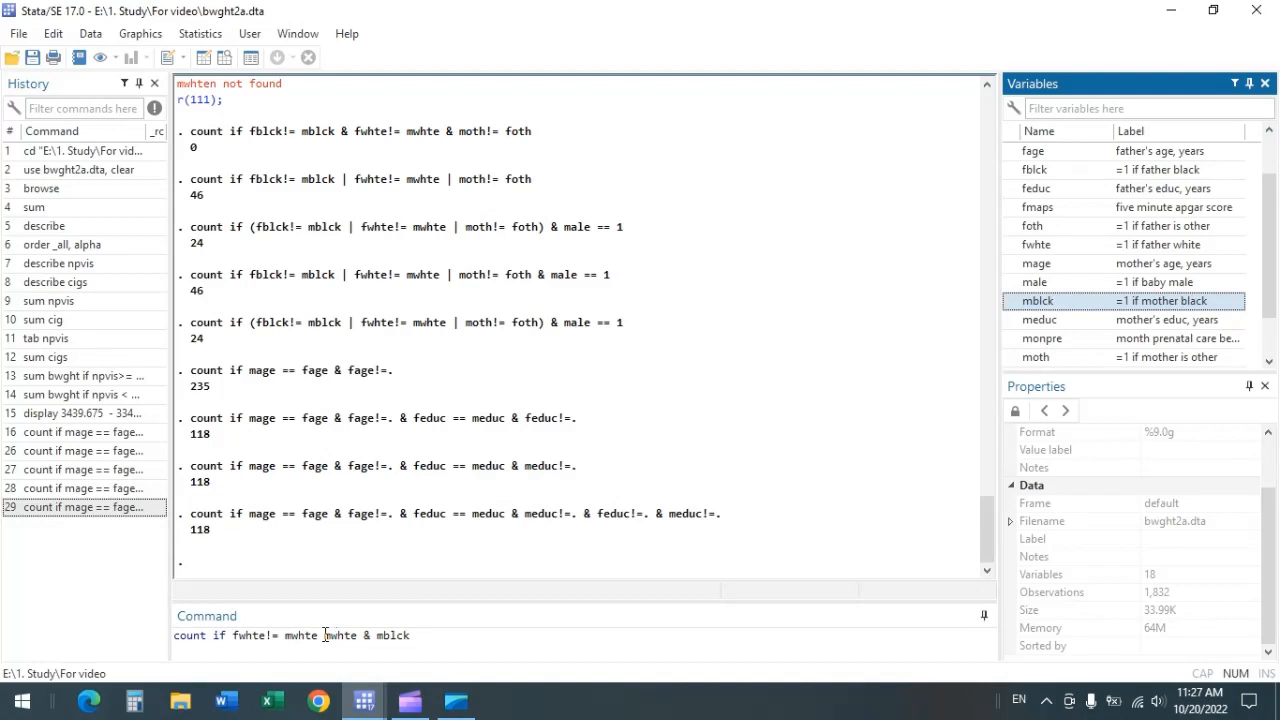
pyautogui.click(354, 635)
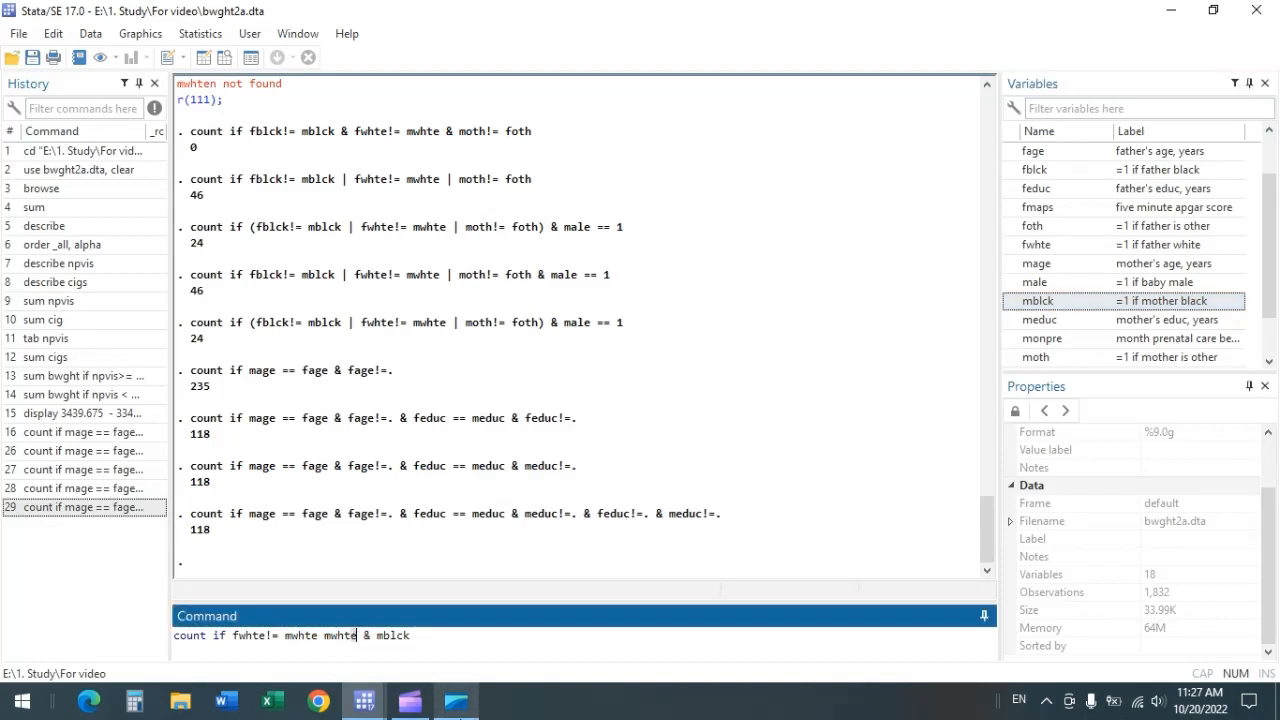
pyautogui.press('BackSpace')
pyautogui.press('BackSpace')
pyautogui.press('BackSpace')
pyautogui.press('BackSpace')
pyautogui.press('BackSpace')
pyautogui.press('BackSpace')
pyautogui.moveTo(480, 715)
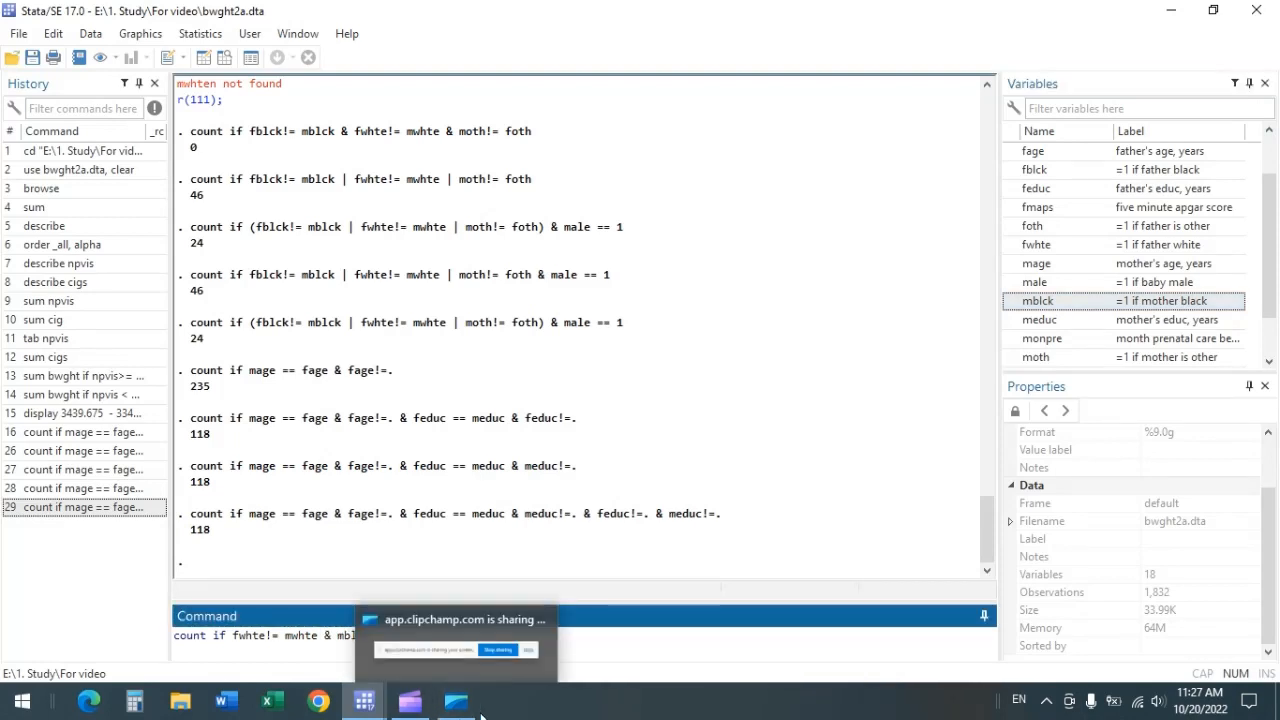
# Step: Complete the mblck comparison as mblck!= fblck, leaving no duplicate fblck in the command
pyautogui.click(411, 634)
pyautogui.write('!')
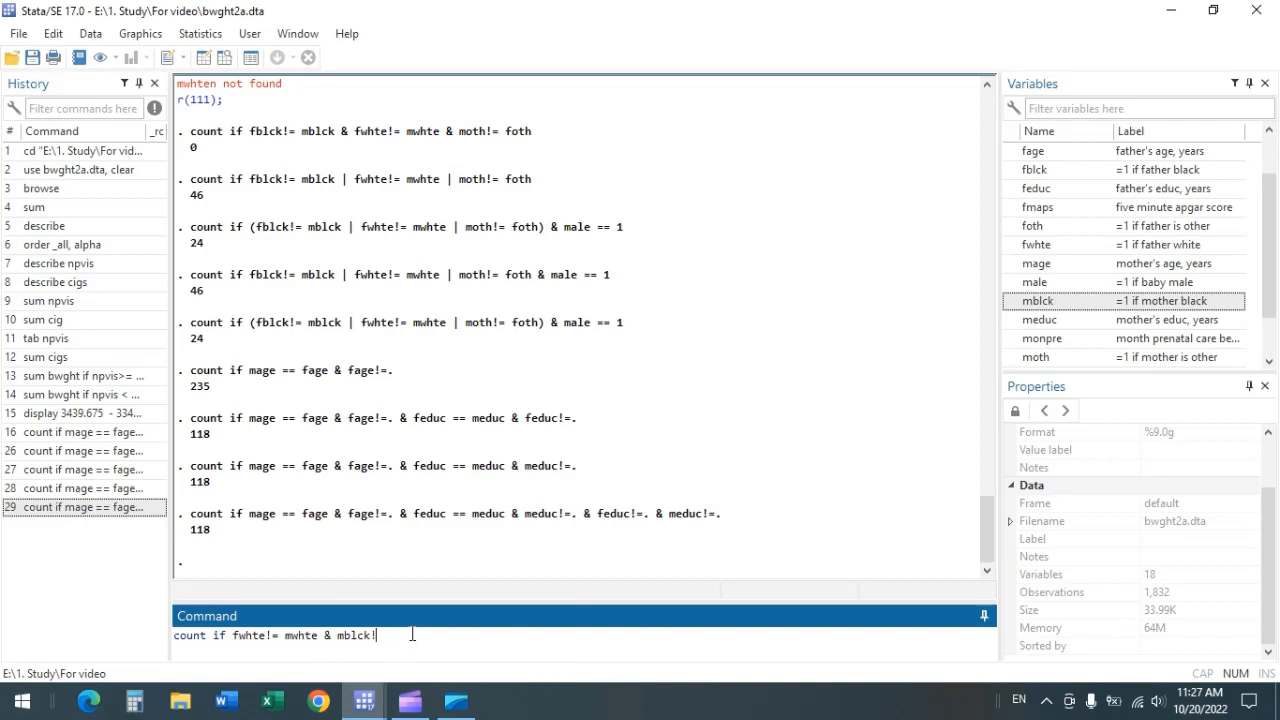
pyautogui.write('=')
pyautogui.click(1012, 170)
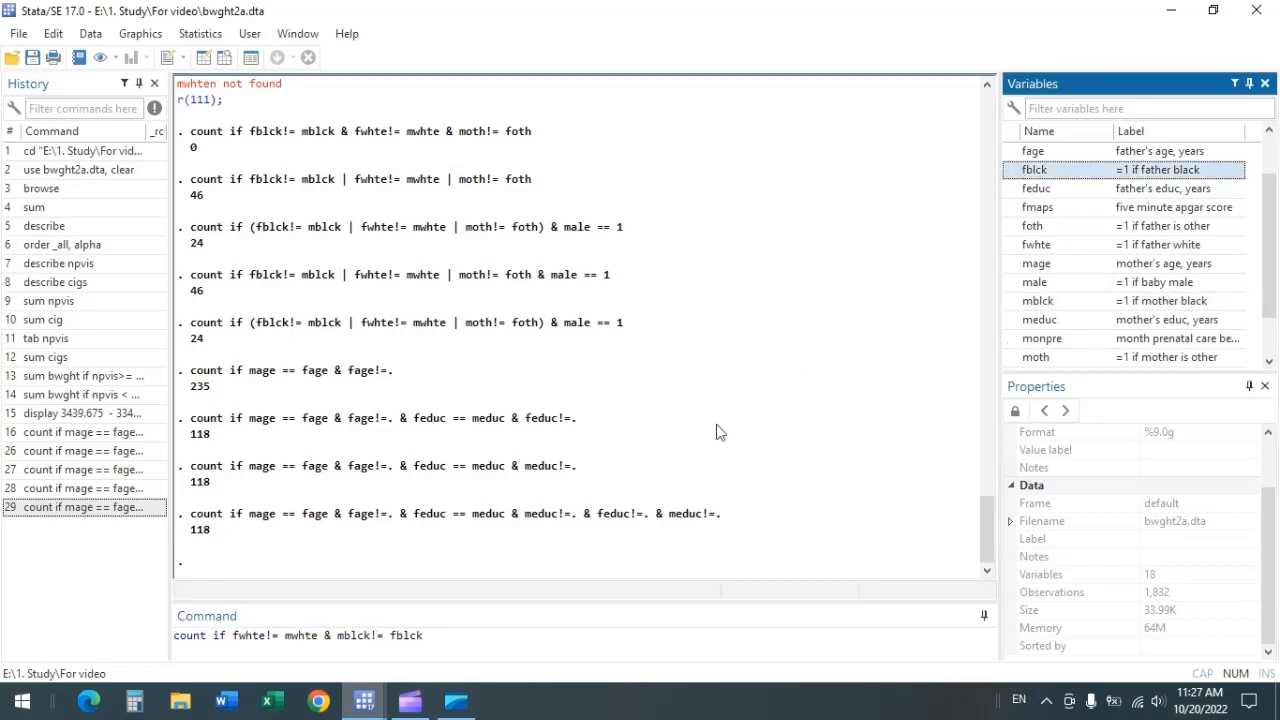
pyautogui.write('fblck')
pyautogui.press('BackSpace')
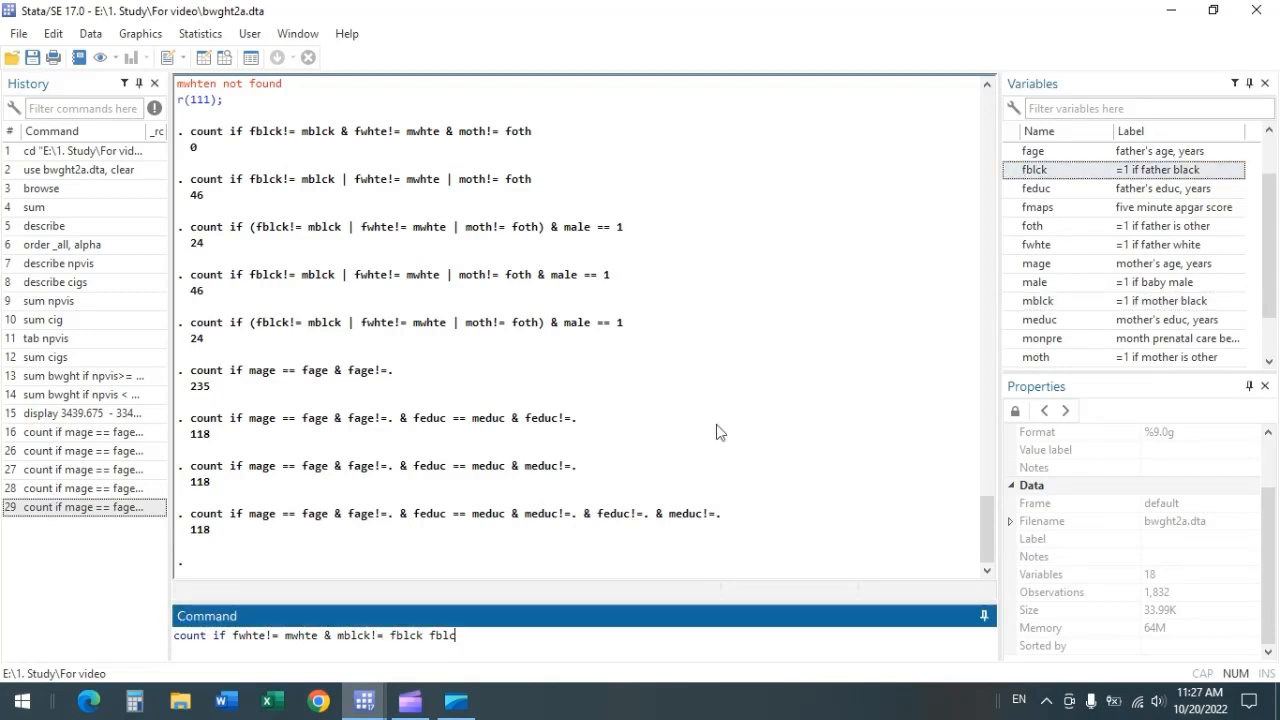
pyautogui.press('BackSpace')
pyautogui.press('BackSpace')
pyautogui.press('BackSpace')
pyautogui.press('BackSpace')
# Step: Extend the count condition with & moth!= foth and run the command
pyautogui.write('&')
pyautogui.click(1011, 357)
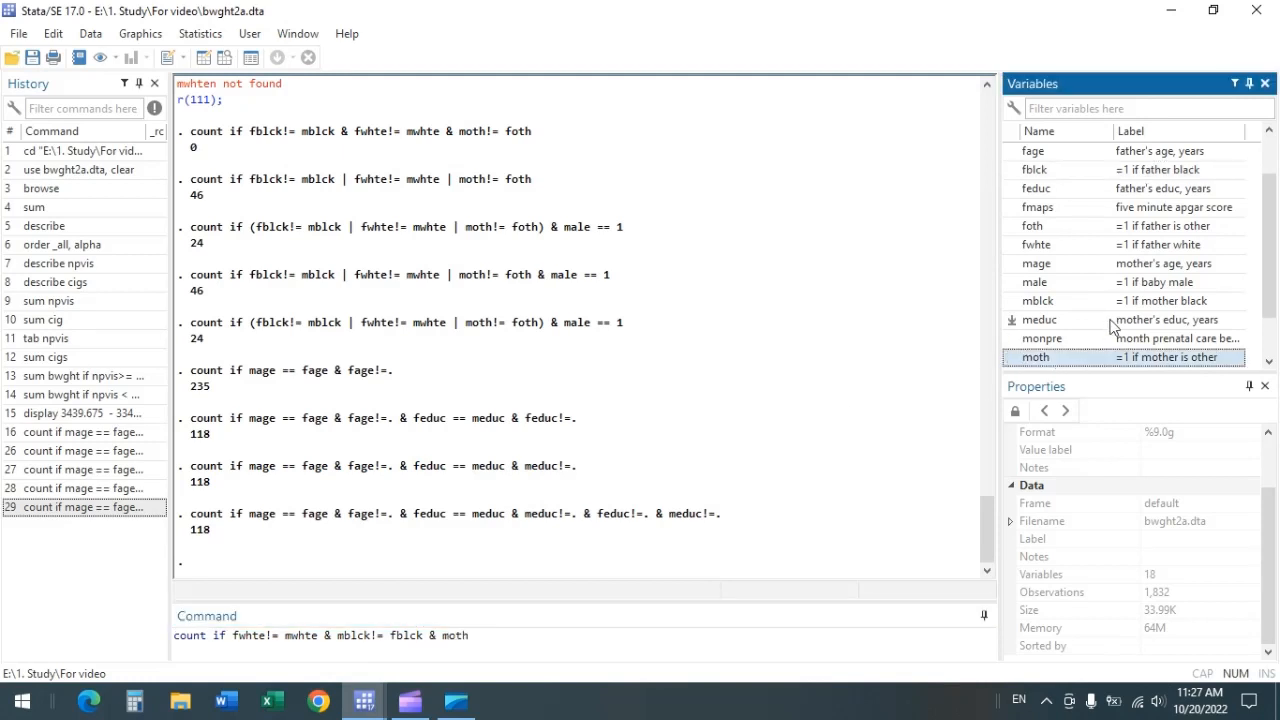
pyautogui.scroll(-1, 1110, 328)
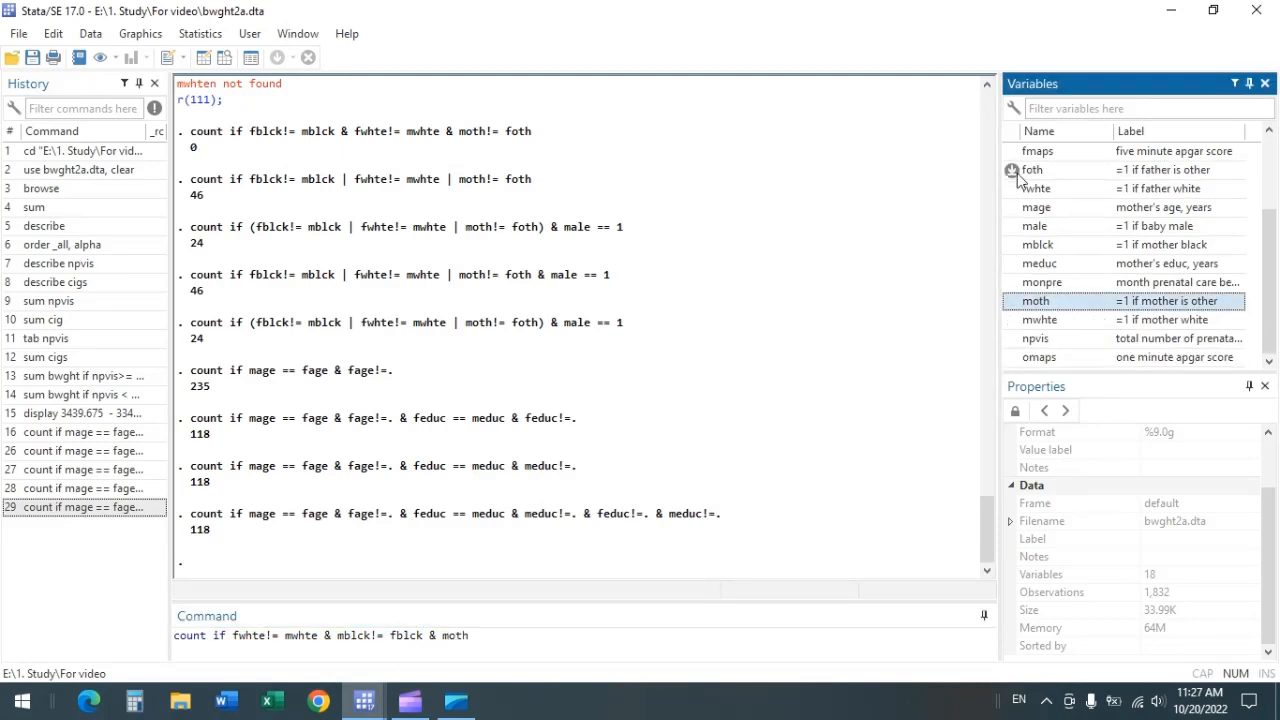
pyautogui.click(549, 641)
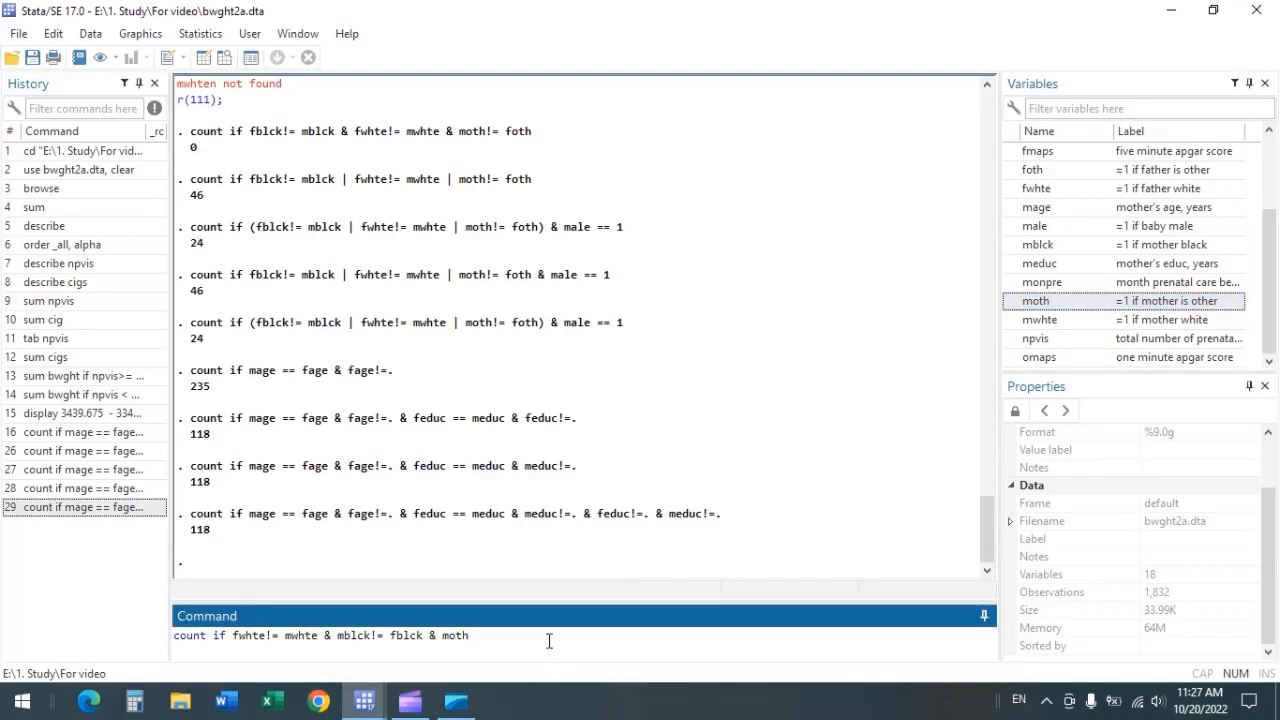
pyautogui.write('!=')
pyautogui.click(1030, 170)
pyautogui.press('Return')
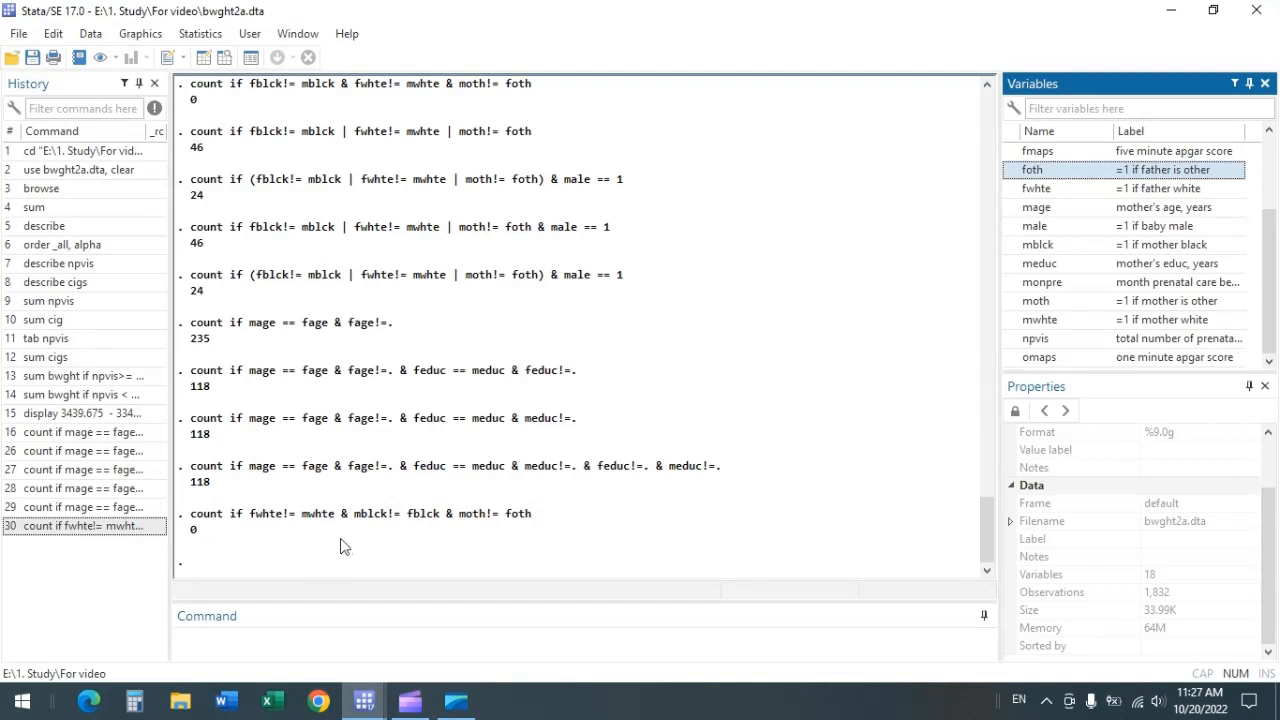
# Step: Recall the last count command, replace both & operators with | between the three race comparisons and run it
pyautogui.click(85, 527)
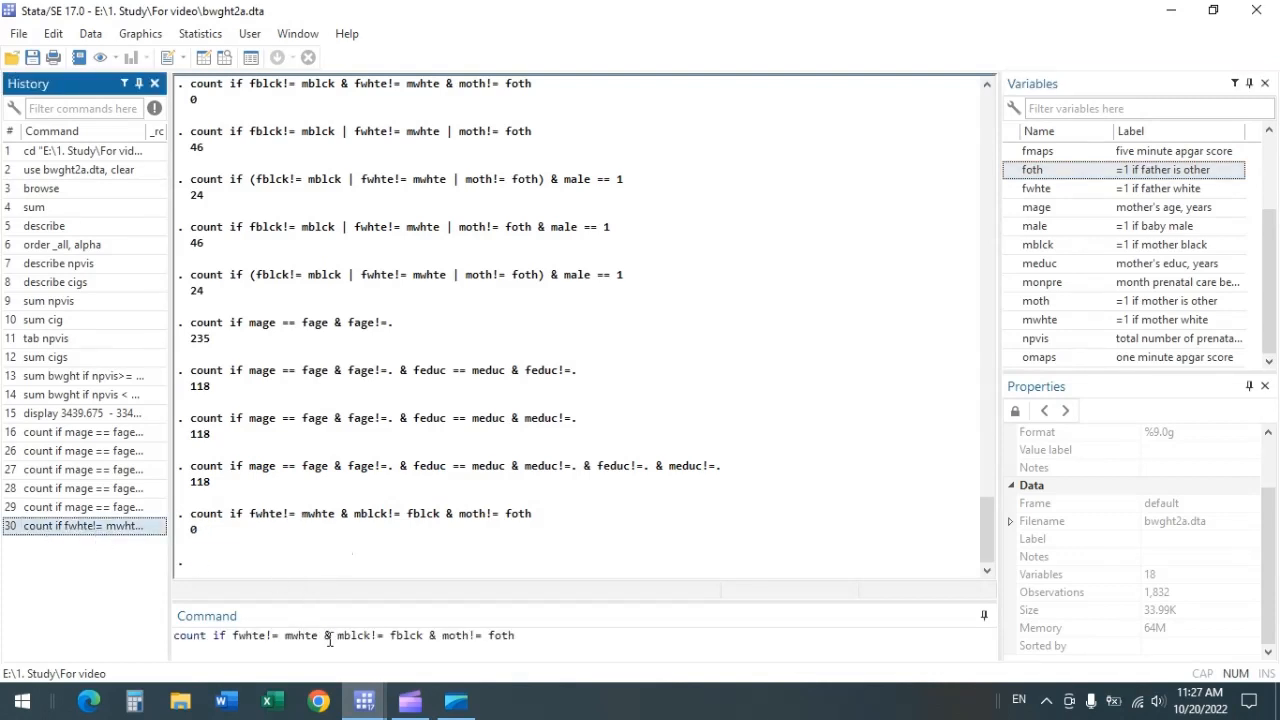
pyautogui.click(333, 636)
pyautogui.moveTo(366, 706)
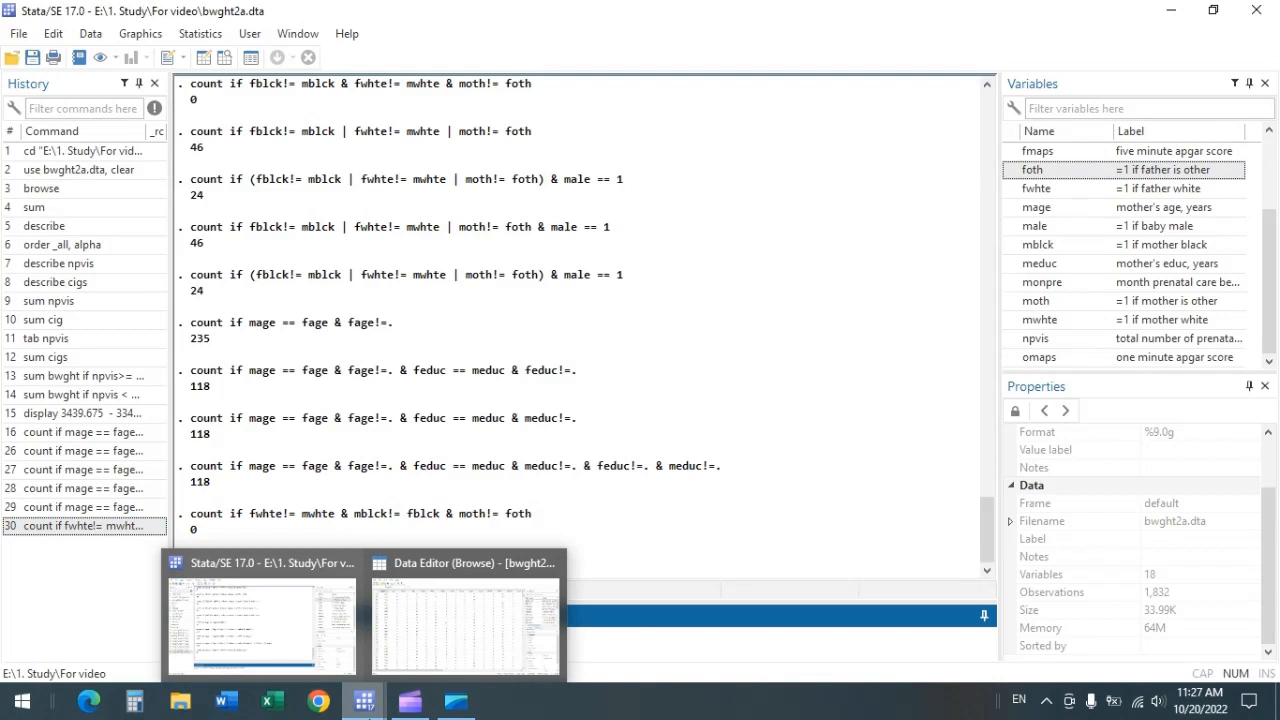
pyautogui.press('Delete')
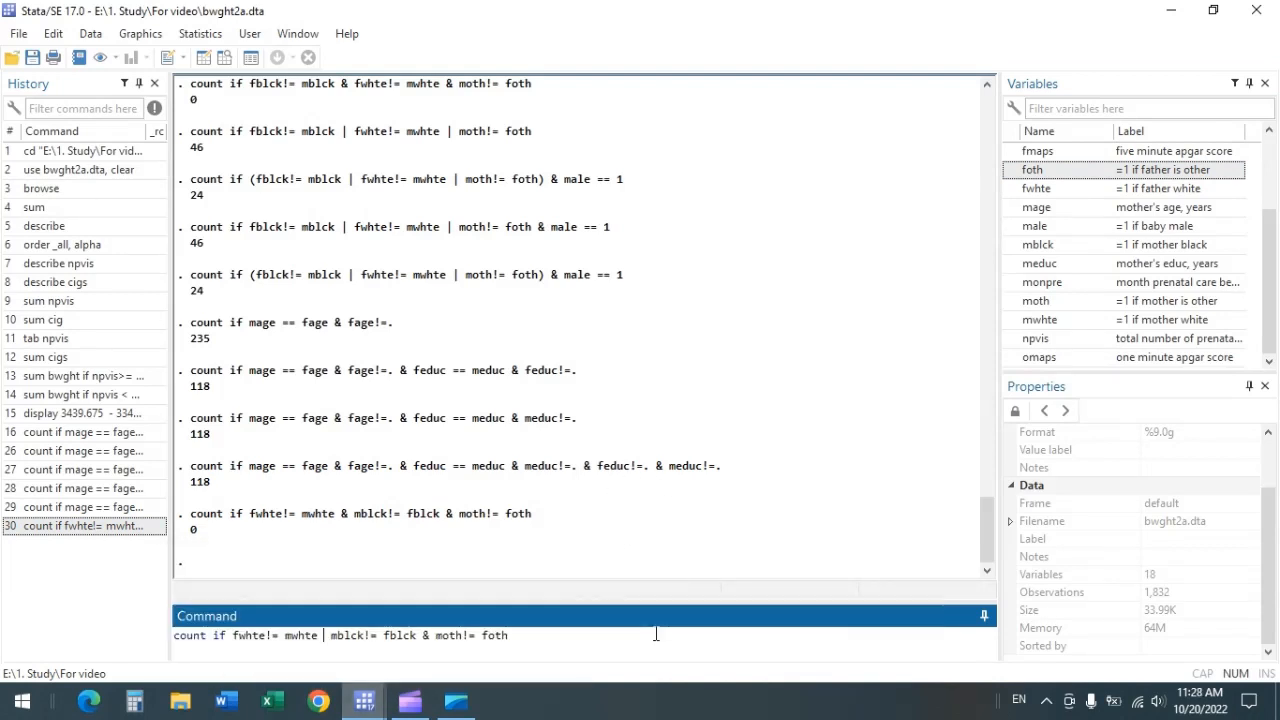
pyautogui.write('|')
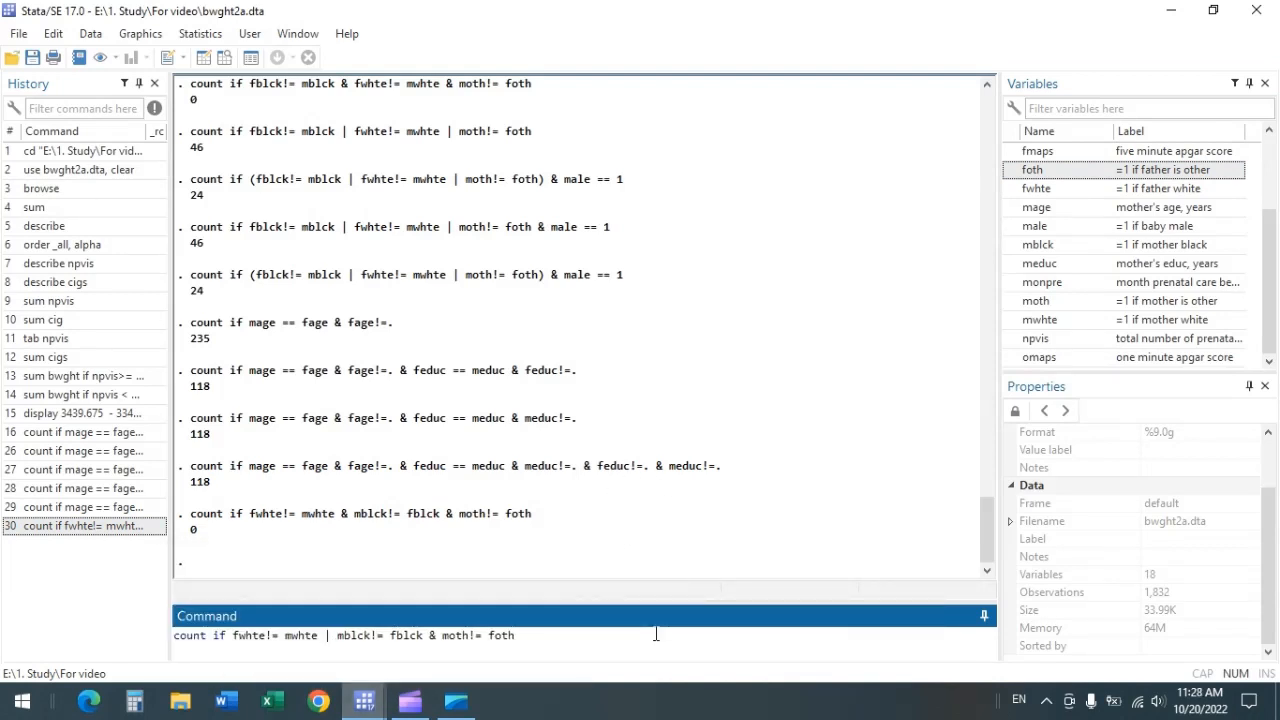
pyautogui.click(430, 636)
pyautogui.press('Delete')
pyautogui.write('|')
pyautogui.click(326, 635)
pyautogui.press('Delete')
pyautogui.write('|')
pyautogui.click(434, 635)
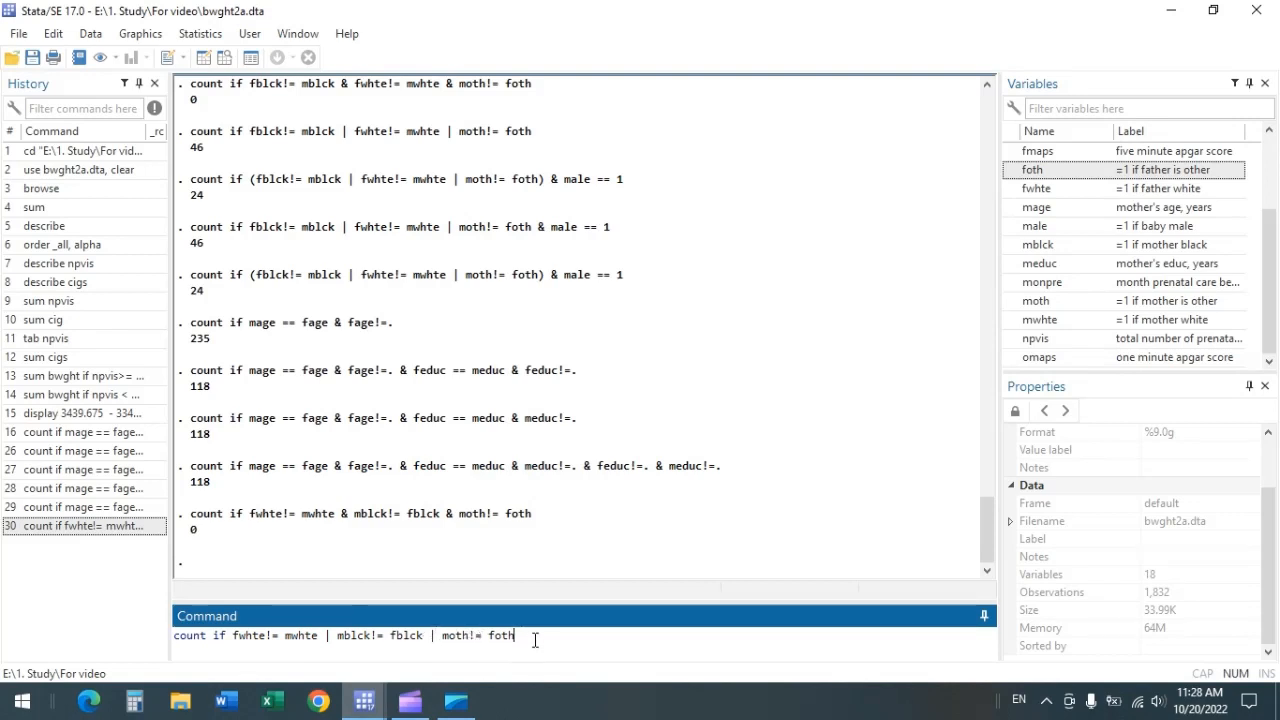
pyautogui.press('Return')
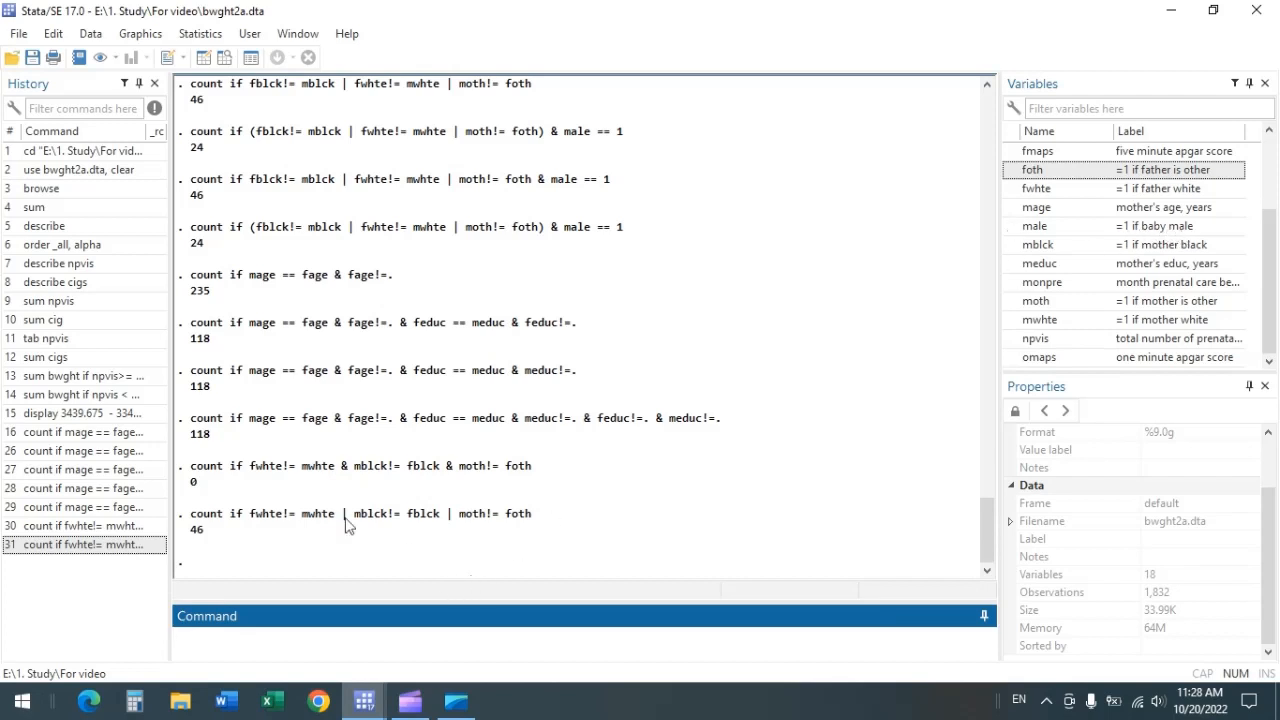
# Step: Recall the last count command, enclose the three race comparisons in parentheses, add & male == 1 and run it
pyautogui.click(86, 545)
pyautogui.click(235, 635)
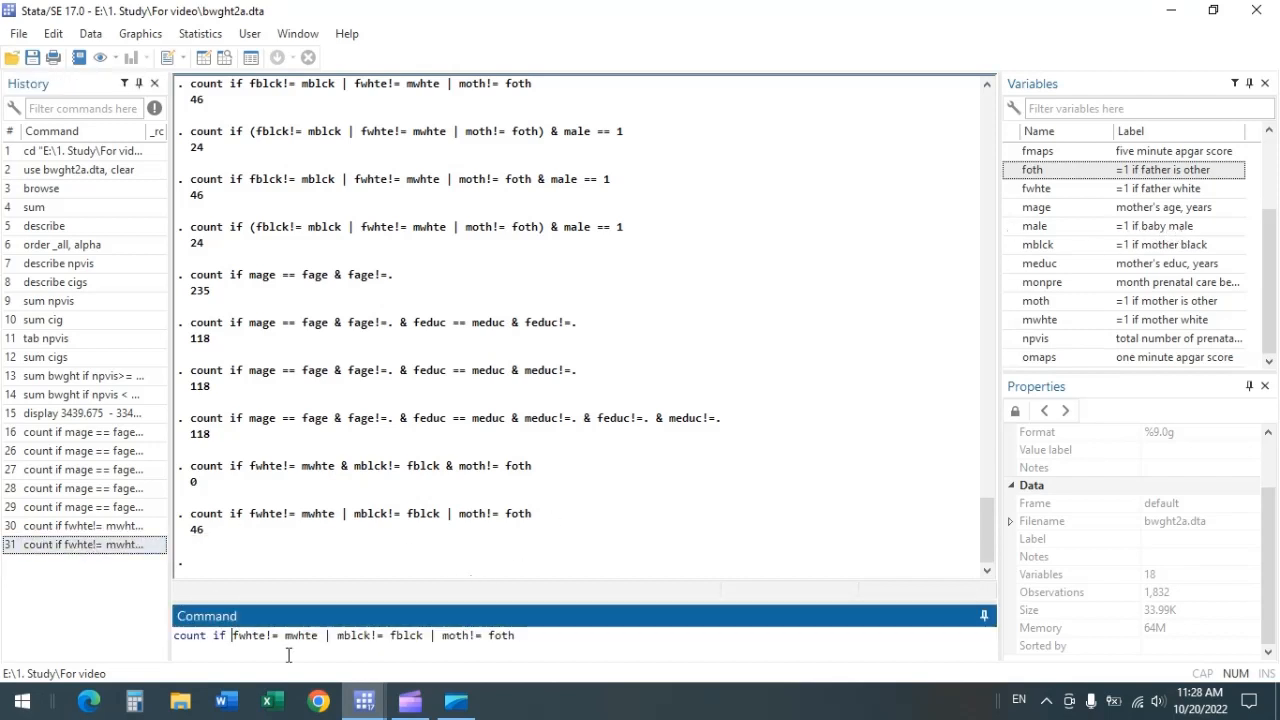
pyautogui.write('(')
pyautogui.click(549, 640)
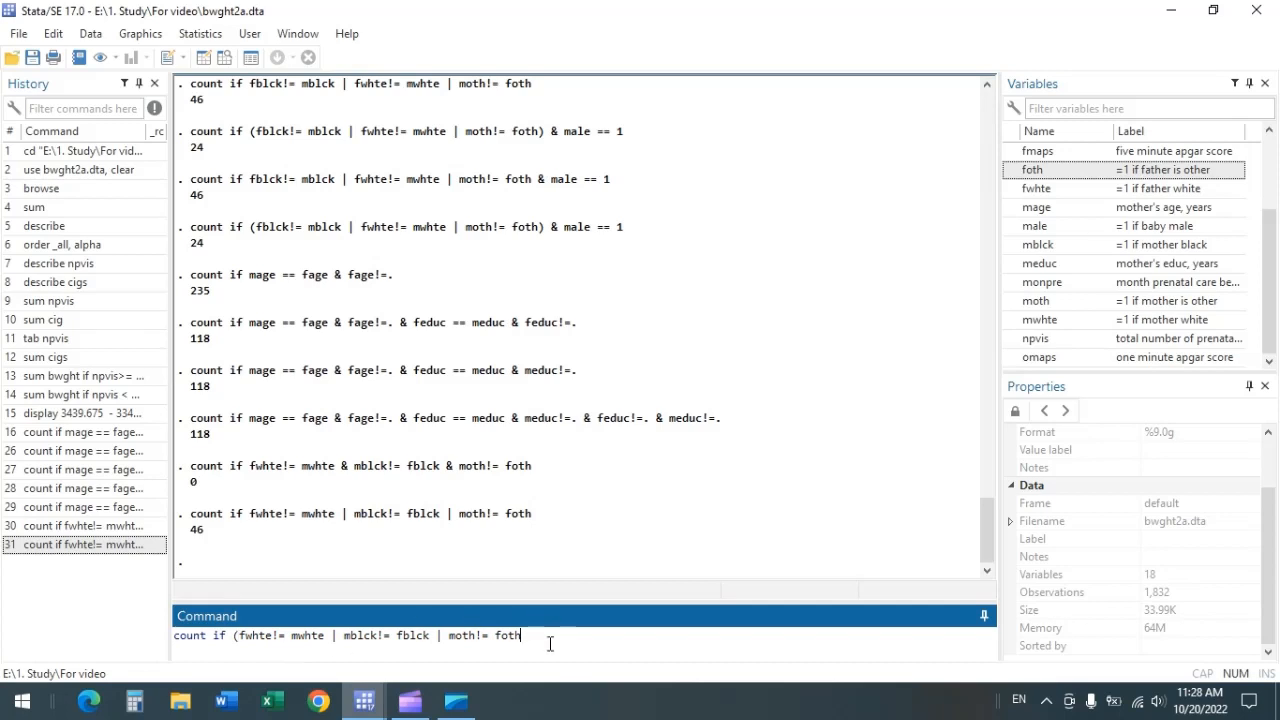
pyautogui.write(') &')
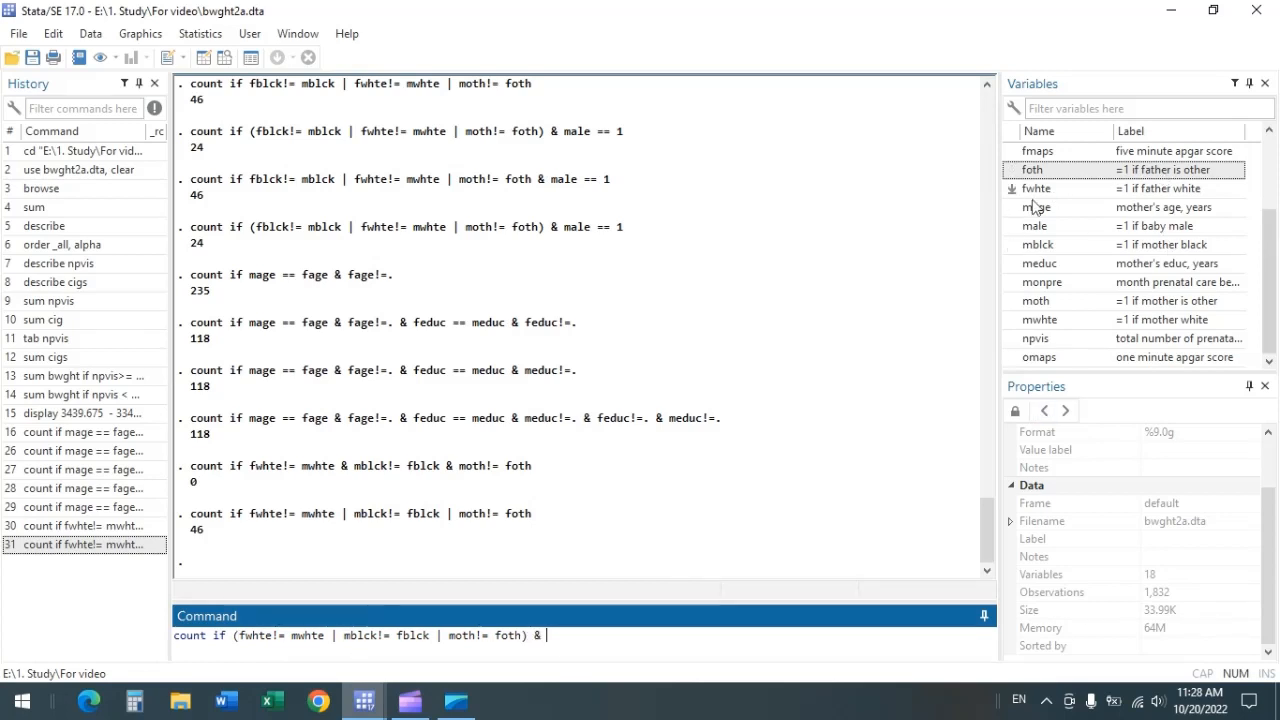
pyautogui.click(1008, 228)
pyautogui.click(677, 640)
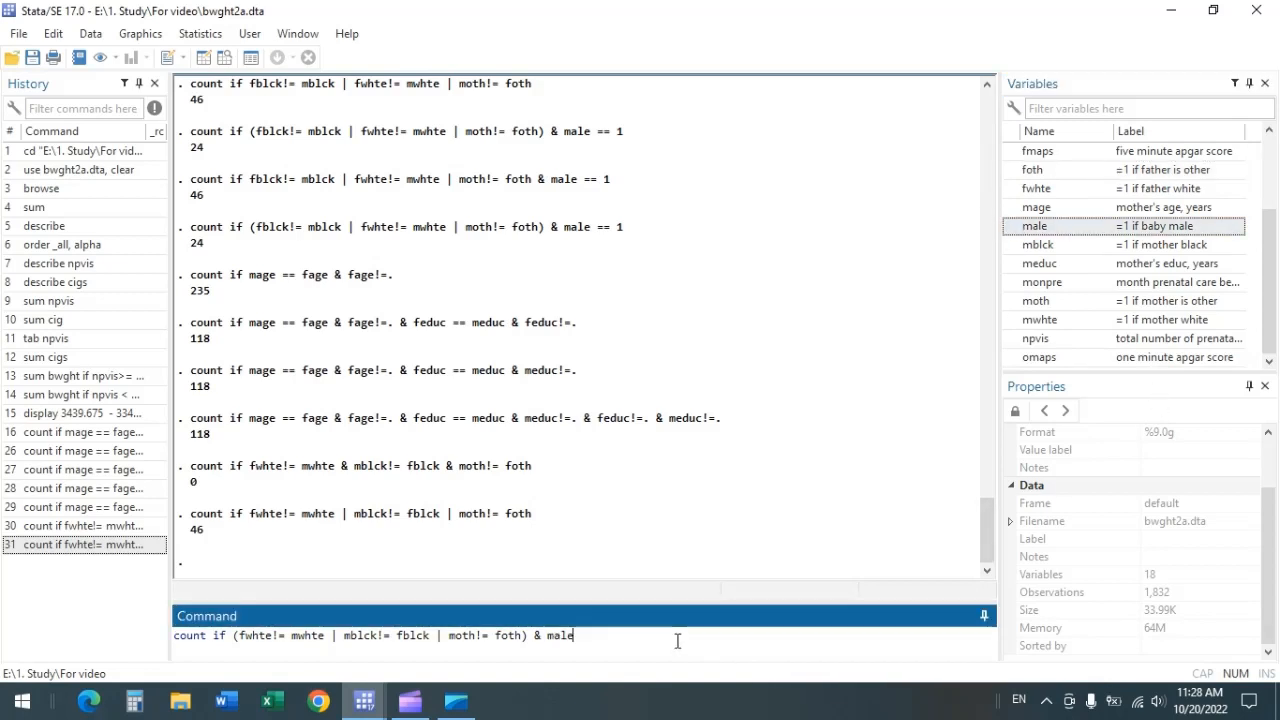
pyautogui.write('==1')
pyautogui.write('1')
pyautogui.press('Return')
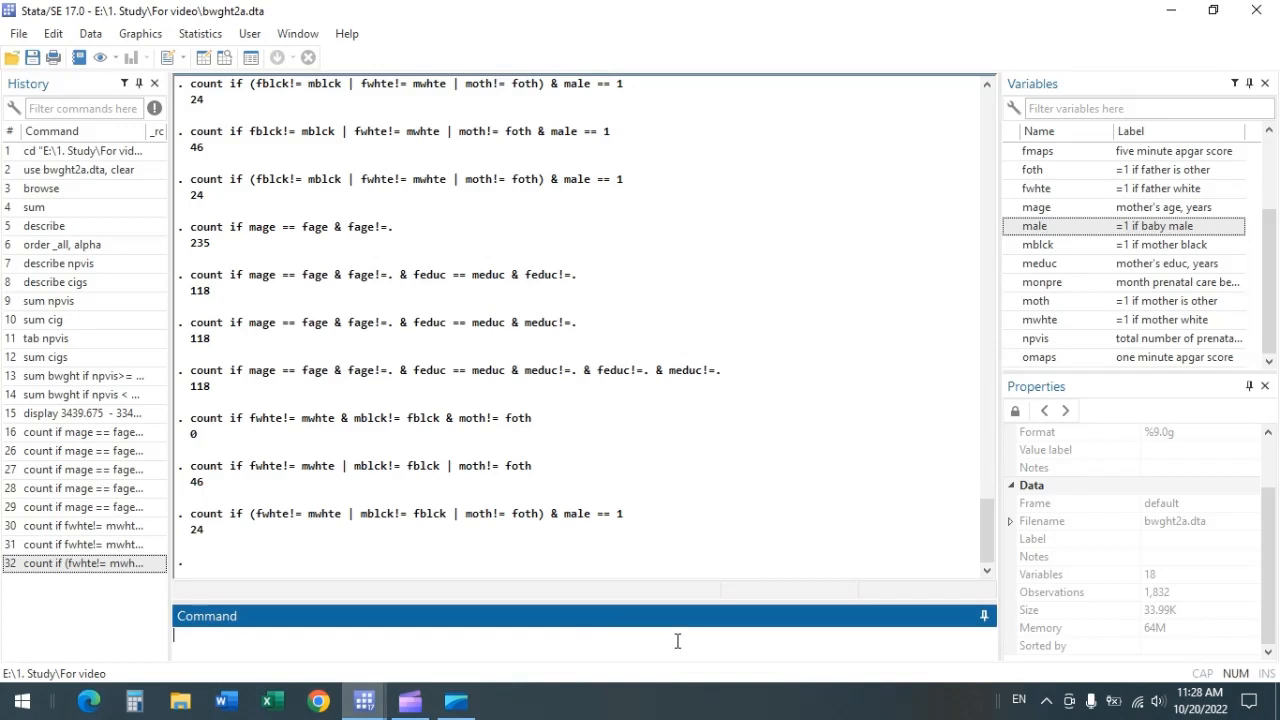
# Step: Recall the last count command, remove the parentheses around the race comparisons while keeping & male == 1, and run it
pyautogui.click(103, 562)
pyautogui.click(238, 636)
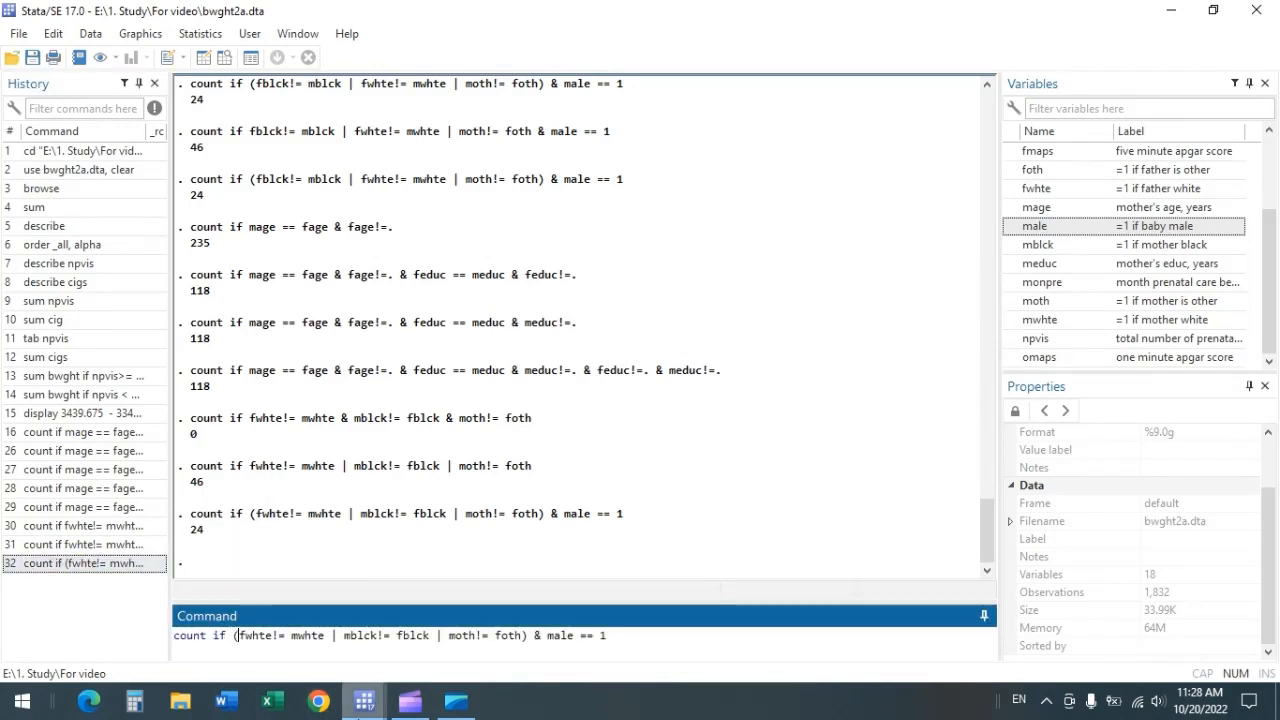
pyautogui.press('BackSpace')
pyautogui.click(516, 636)
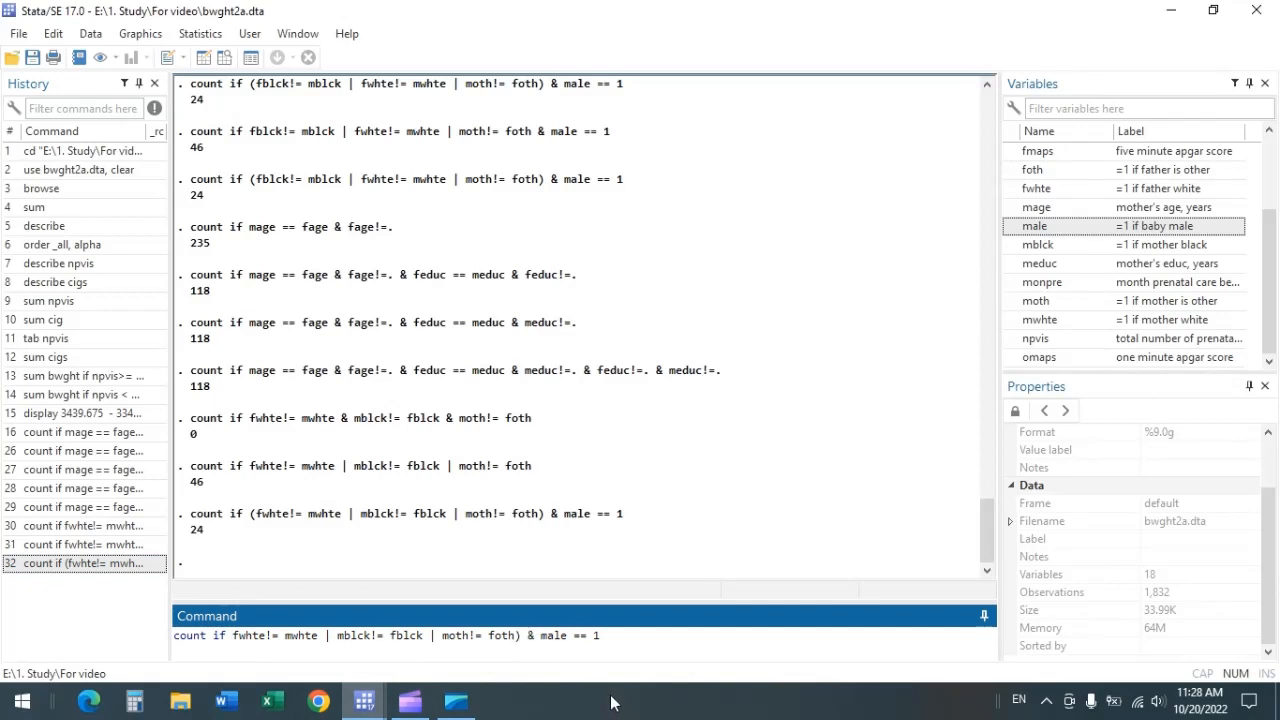
pyautogui.press('BackSpace')
pyautogui.click(612, 646)
pyautogui.press('Return')
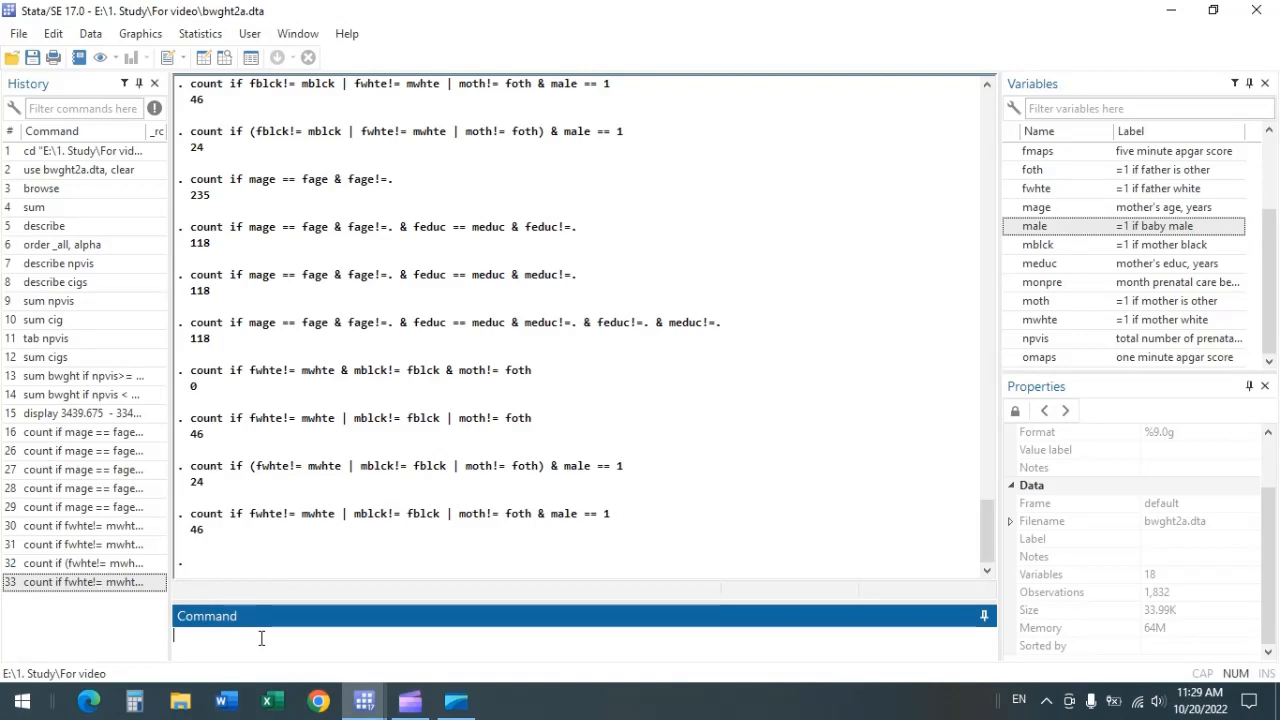
# Step: Review the sum output for all variables and the describe listing of variable labels from the start of the session
pyautogui.scroll(12, 566, 470)
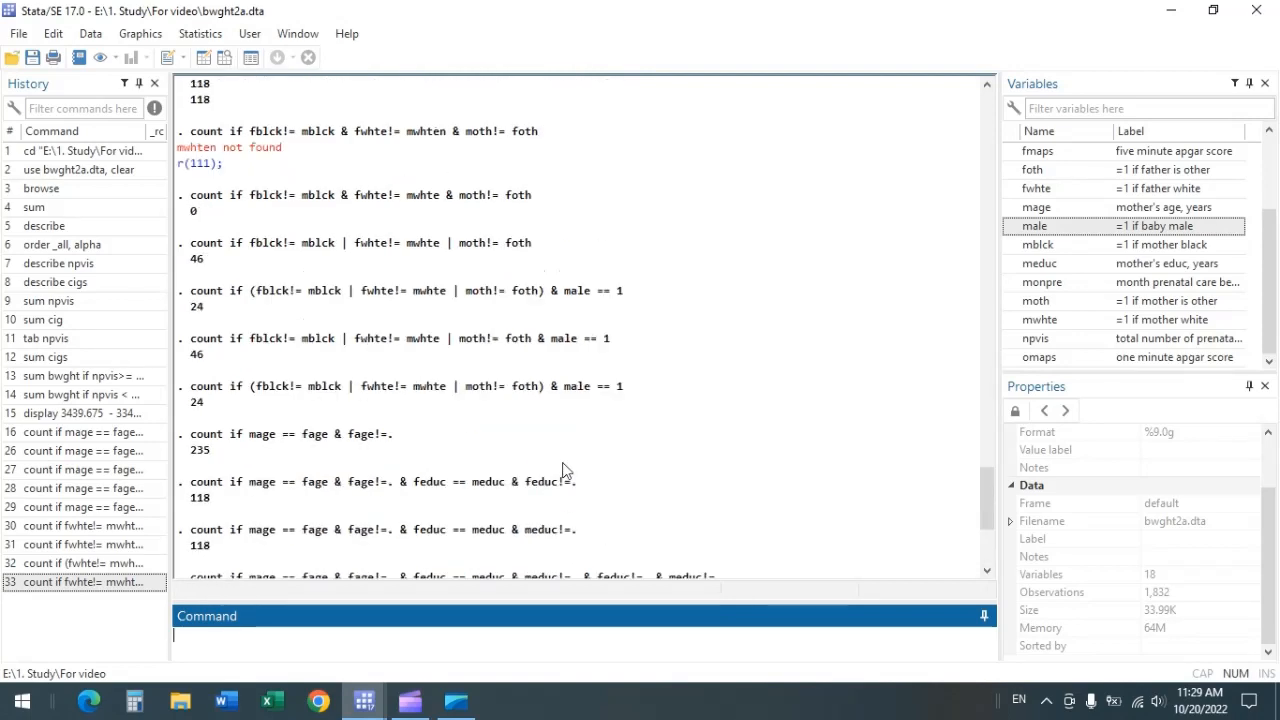
pyautogui.scroll(15, 568, 470)
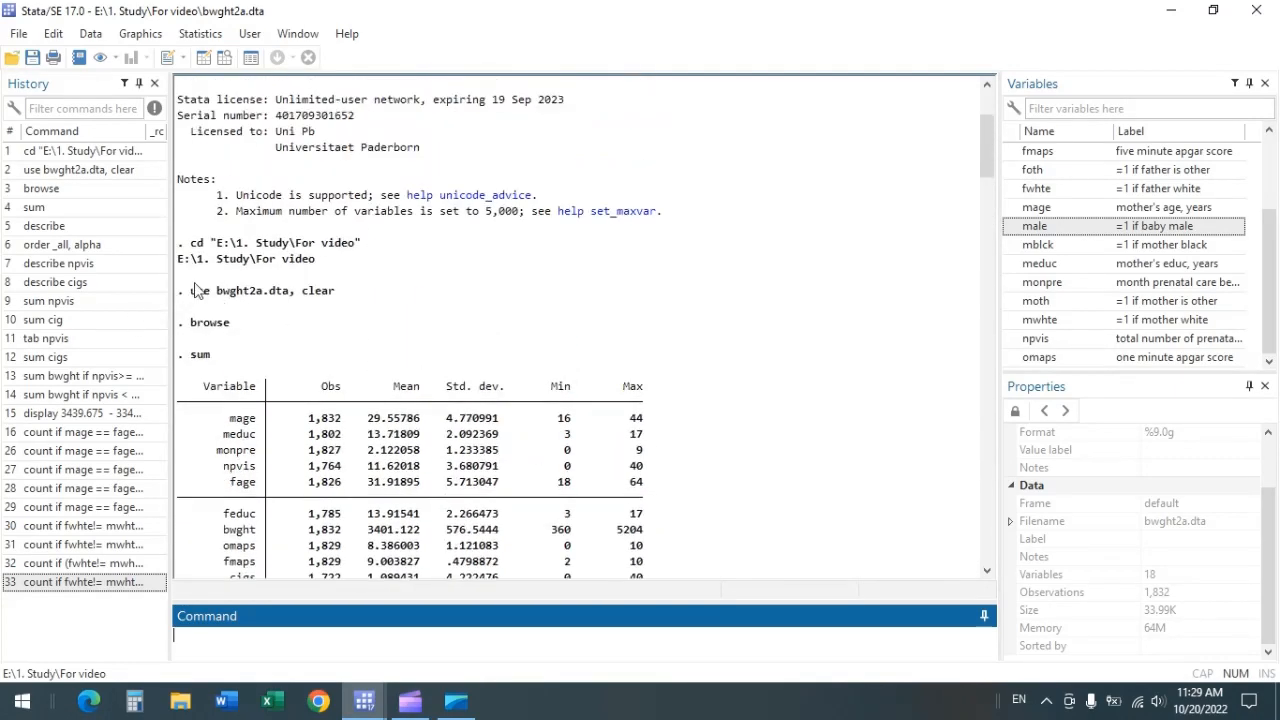
pyautogui.scroll(-7, 378, 358)
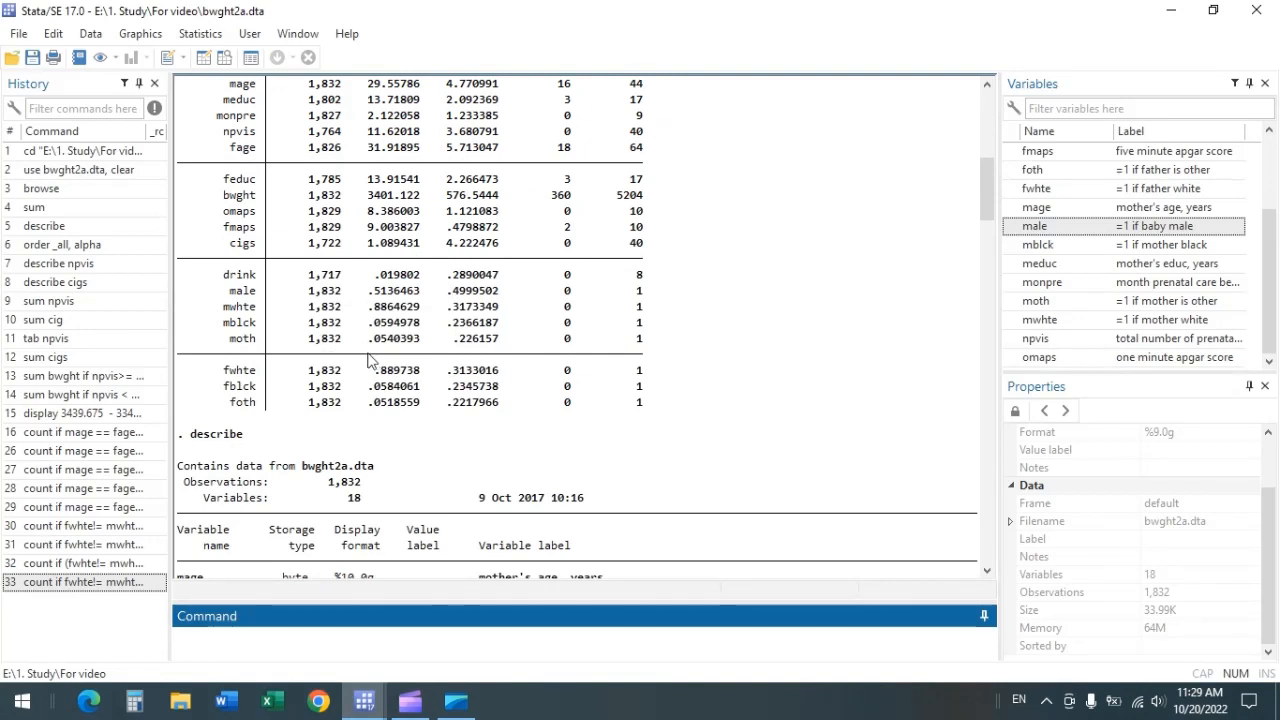
pyautogui.scroll(4, 375, 340)
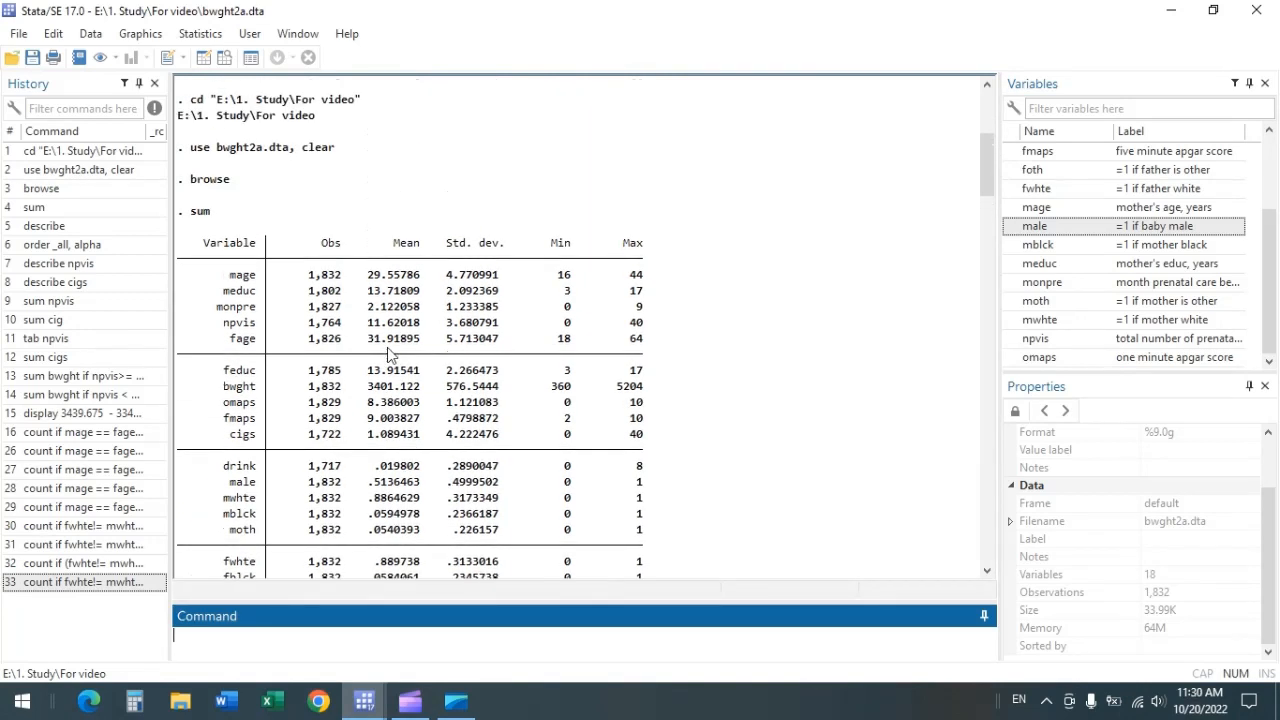
pyautogui.scroll(-1, 475, 330)
pyautogui.scroll(-7, 645, 410)
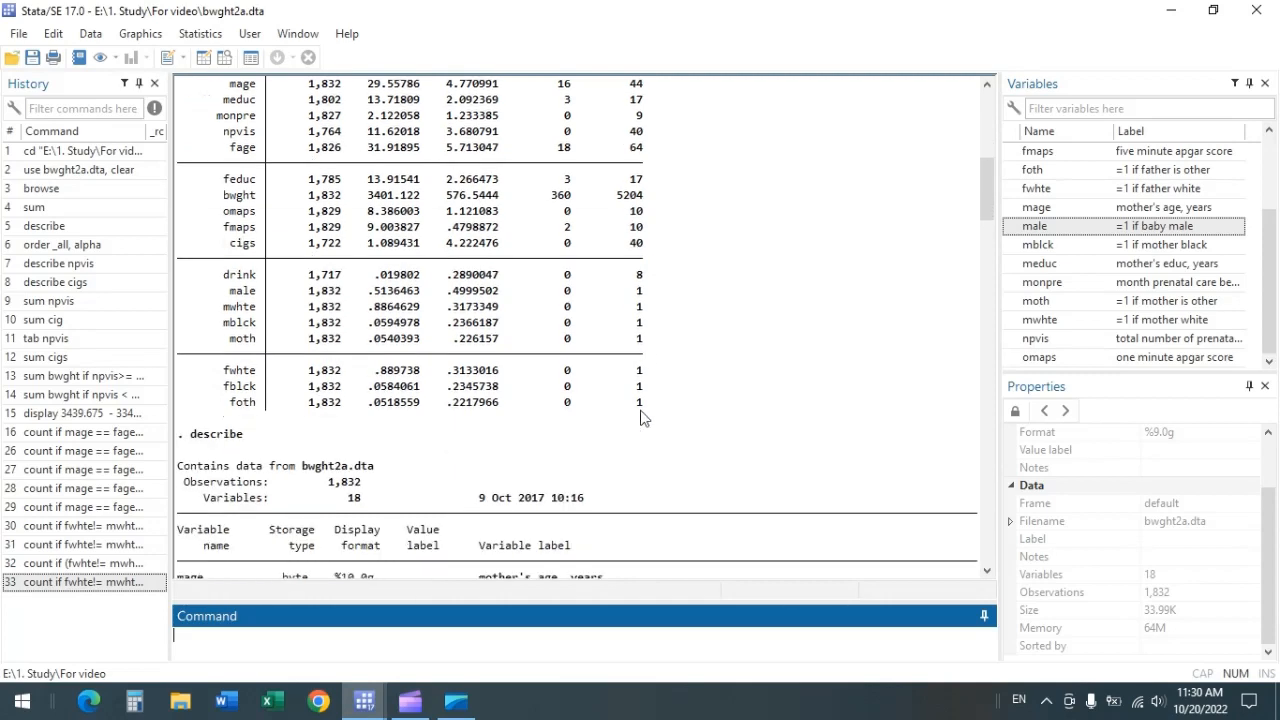
pyautogui.scroll(3, 636, 366)
pyautogui.scroll(2, 634, 364)
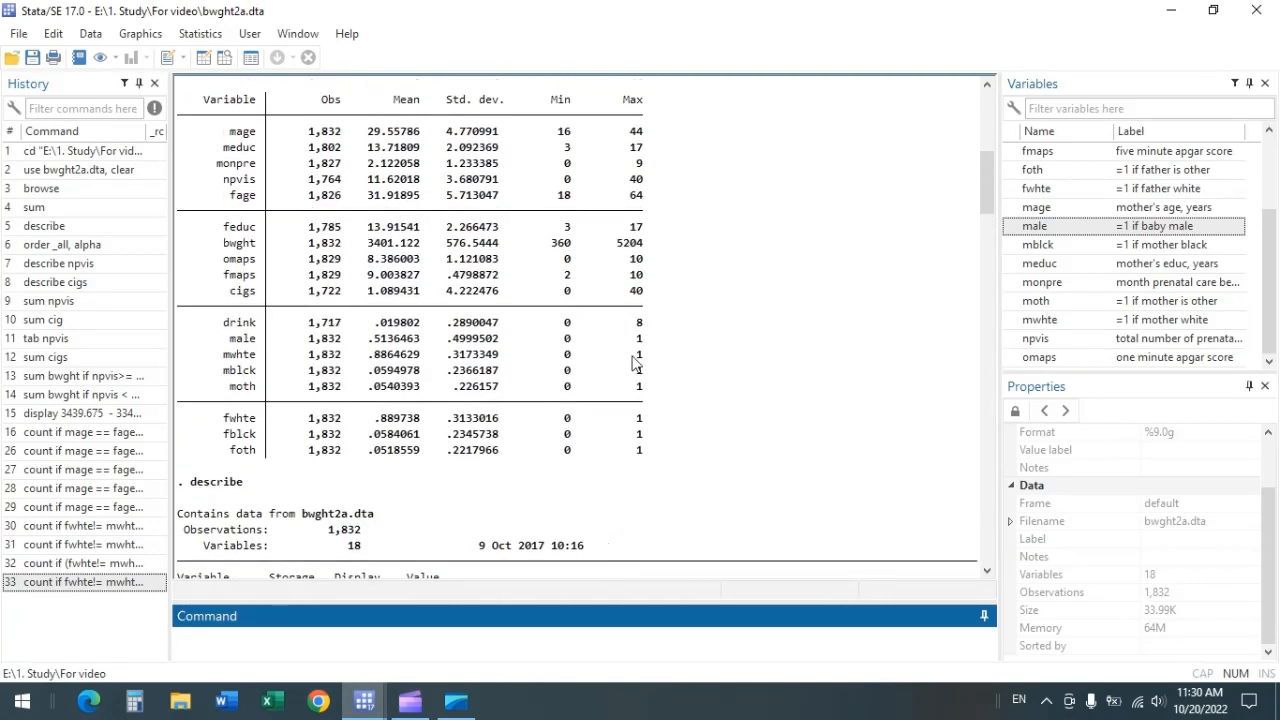
pyautogui.scroll(-6, 634, 368)
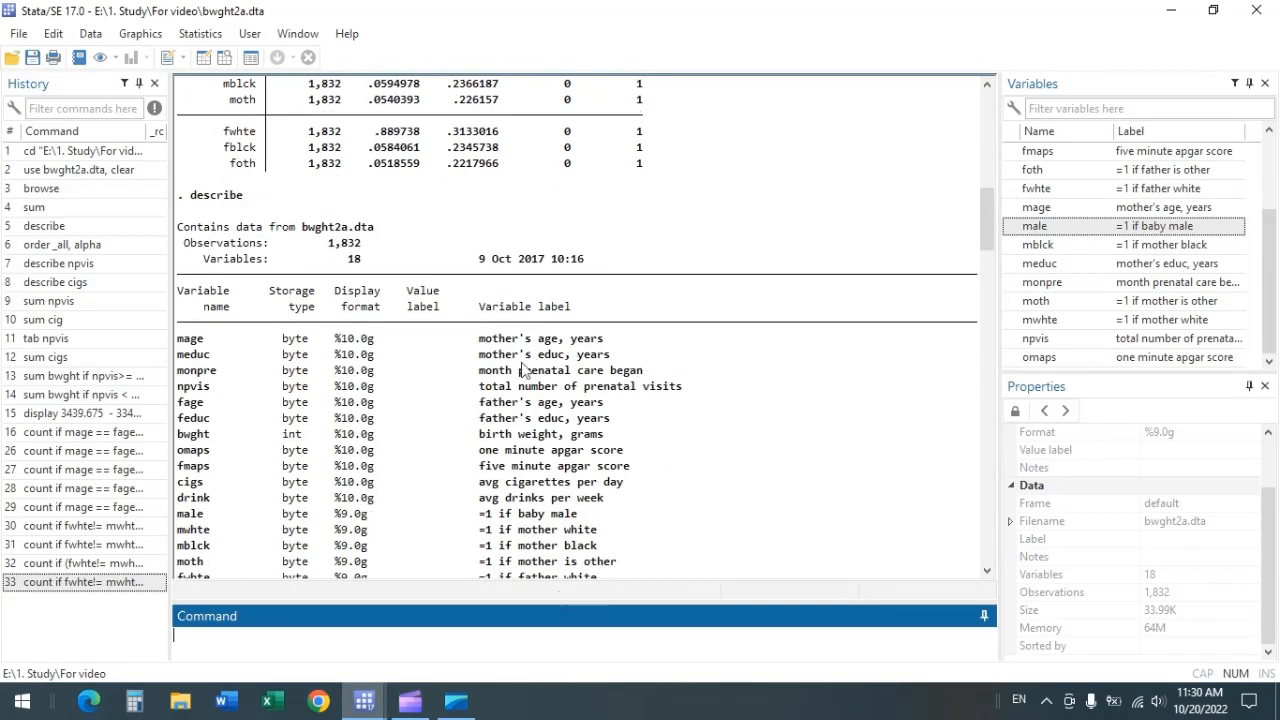
pyautogui.scroll(-3, 662, 425)
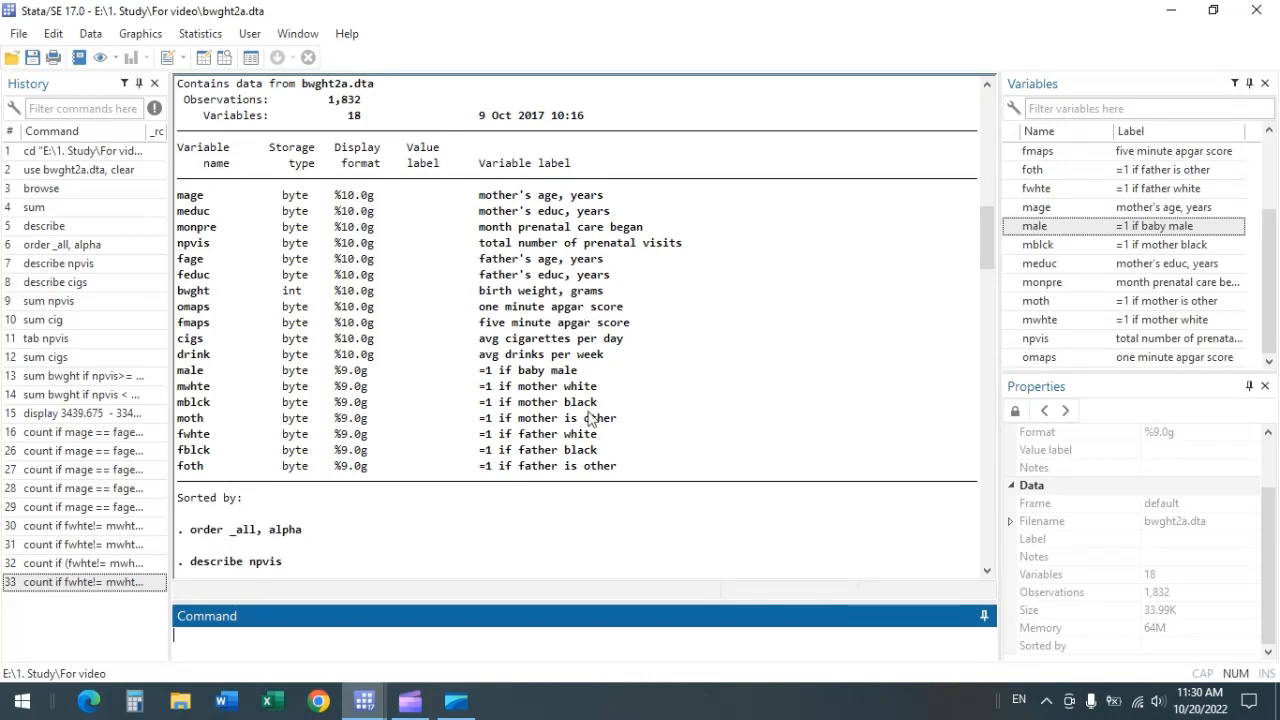
# Step: Review the npvis tabulation, the conditional bwght summaries, and the count commands comparing parents' age, education and race
pyautogui.scroll(-4, 600, 418)
pyautogui.scroll(-12, 604, 418)
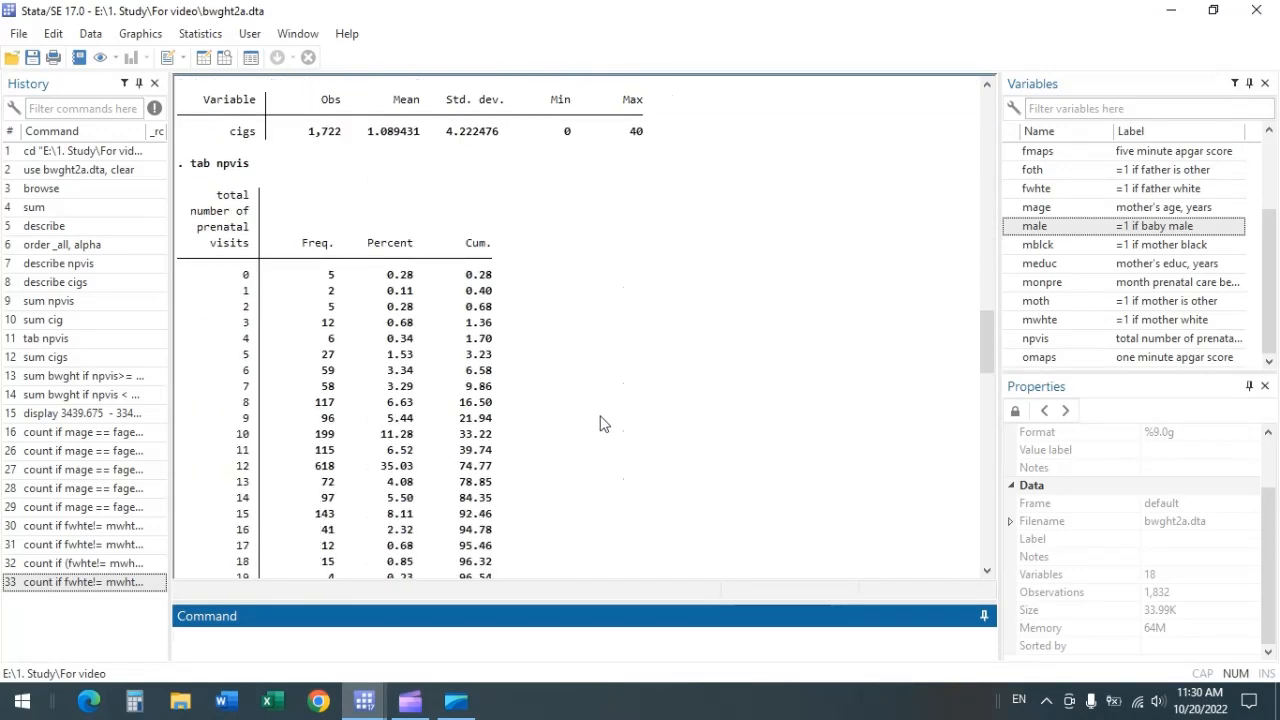
pyautogui.scroll(-10, 600, 423)
pyautogui.scroll(-1, 600, 423)
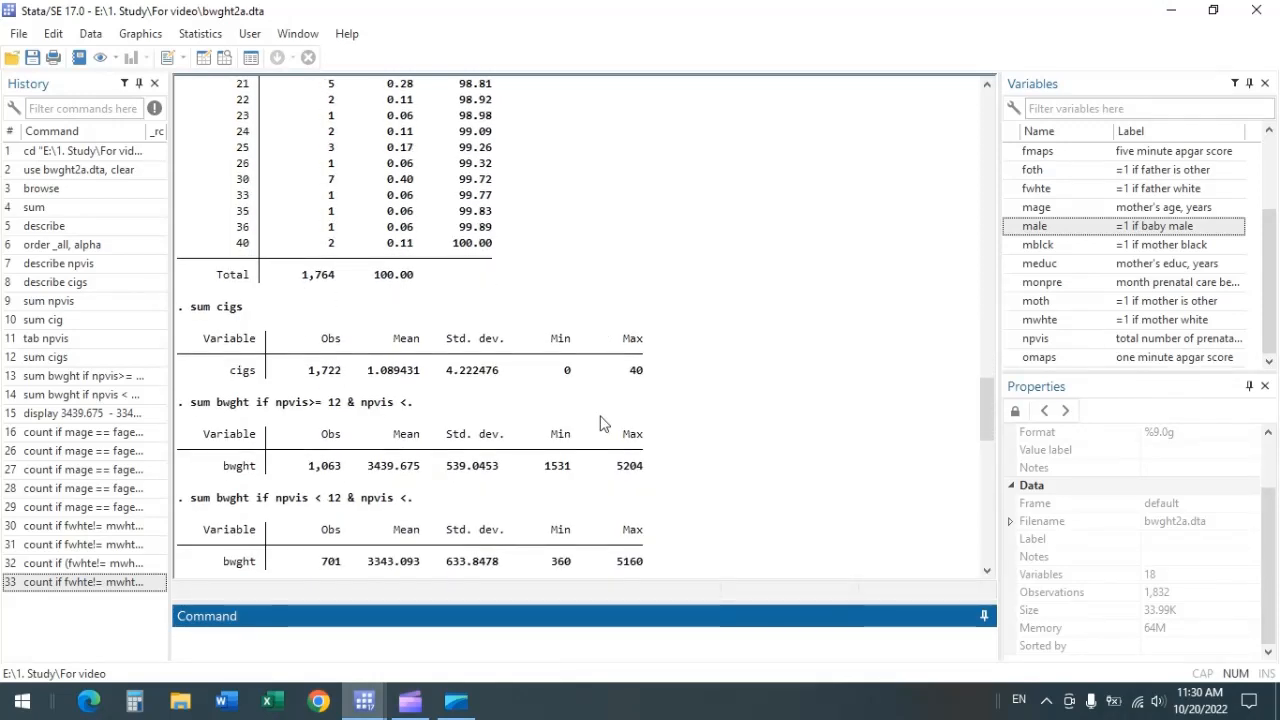
pyautogui.scroll(-15, 600, 423)
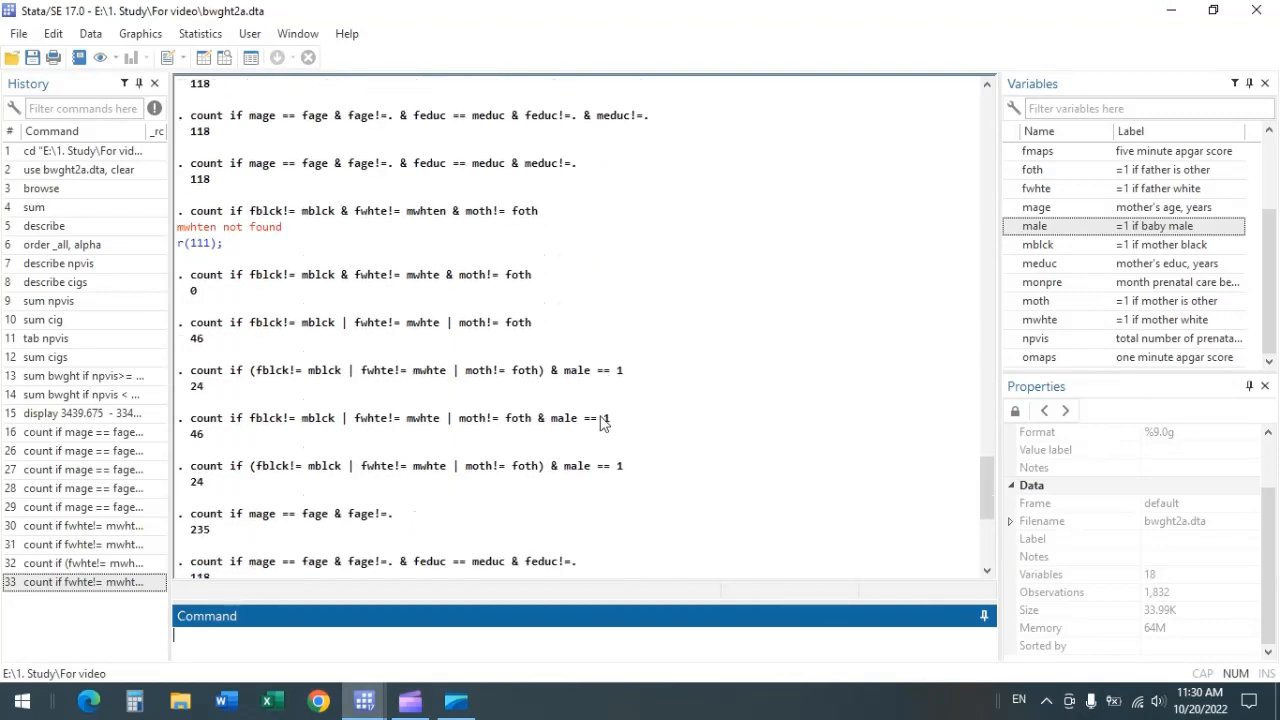
pyautogui.scroll(-5, 600, 423)
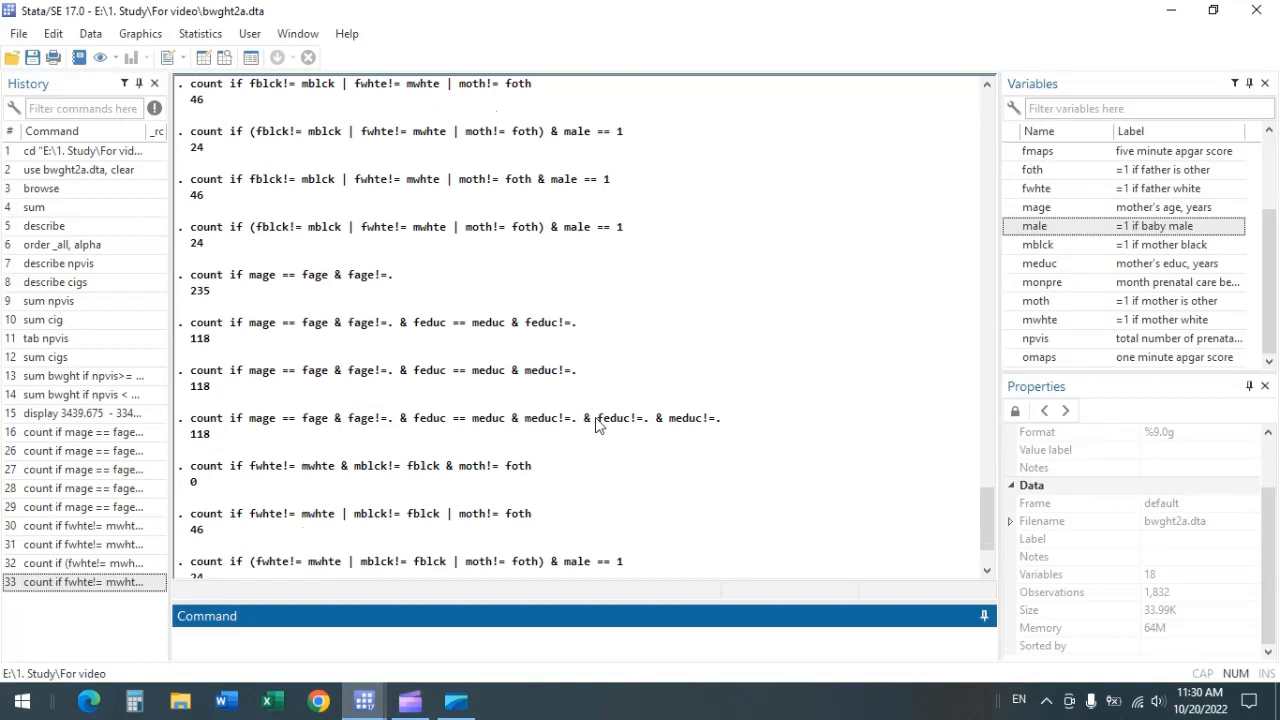
pyautogui.scroll(-2, 595, 425)
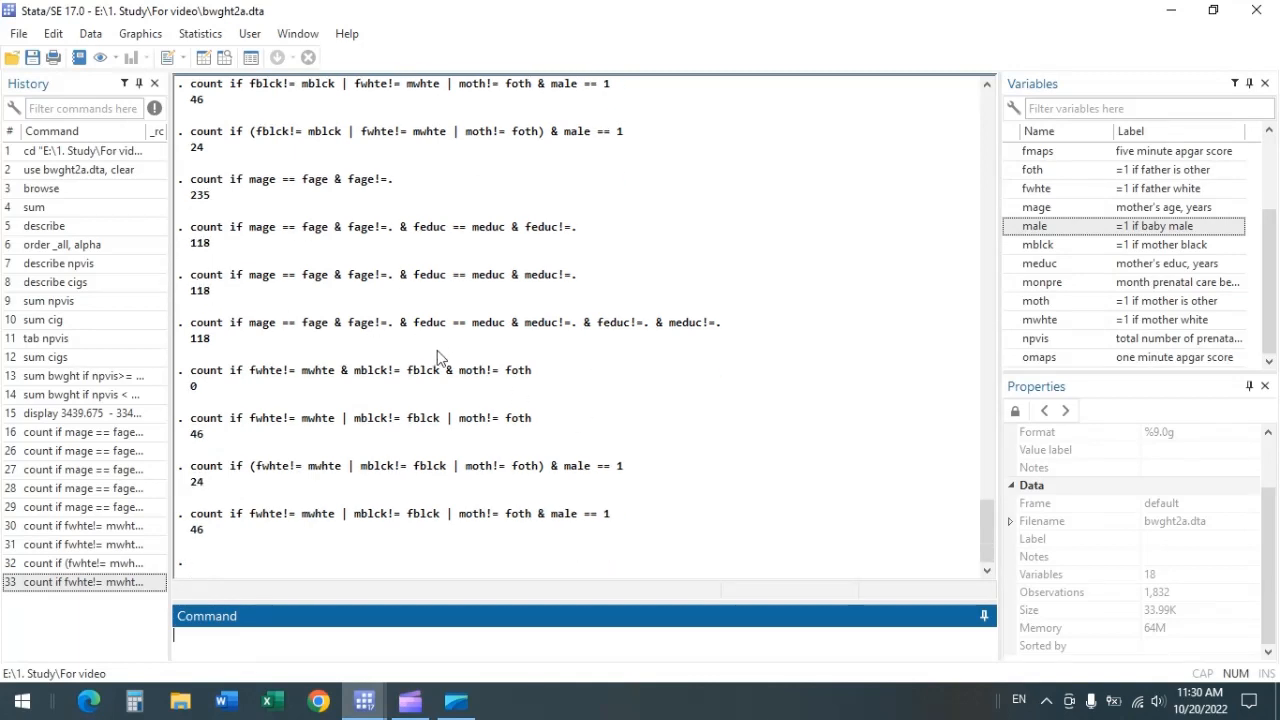
pyautogui.scroll(1, 437, 345)
pyautogui.scroll(3, 434, 340)
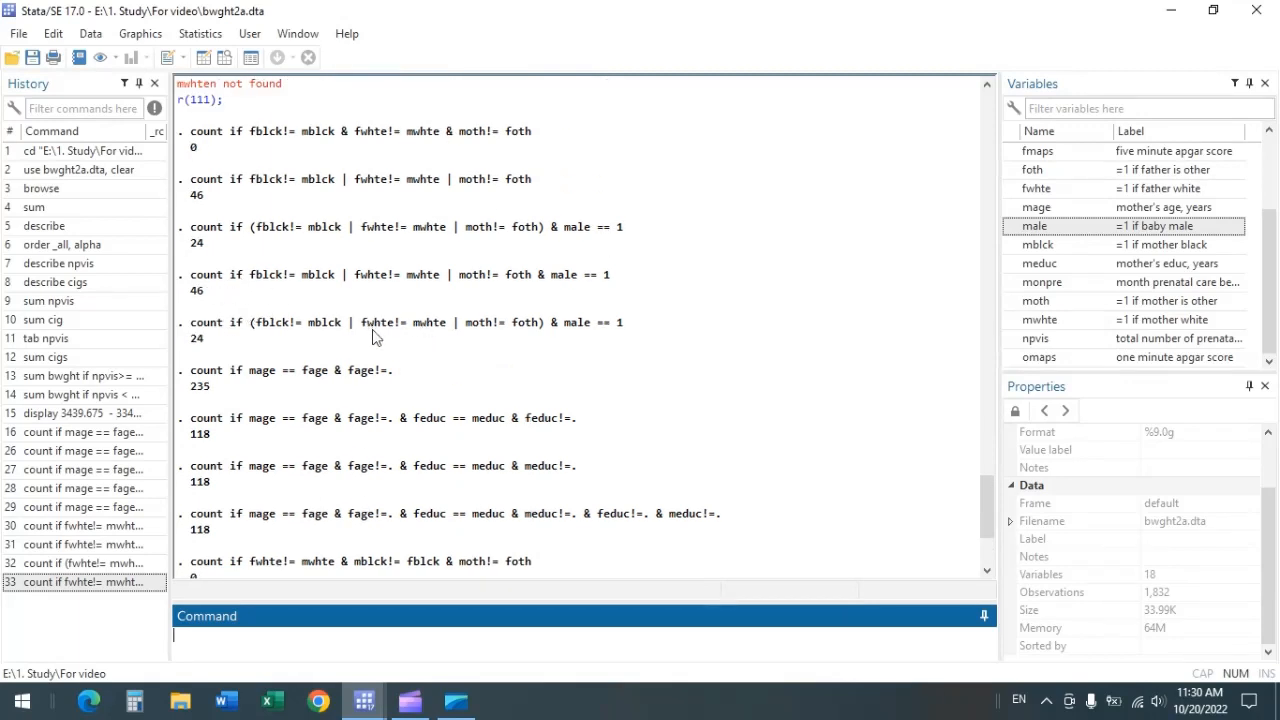
pyautogui.scroll(-4, 410, 370)
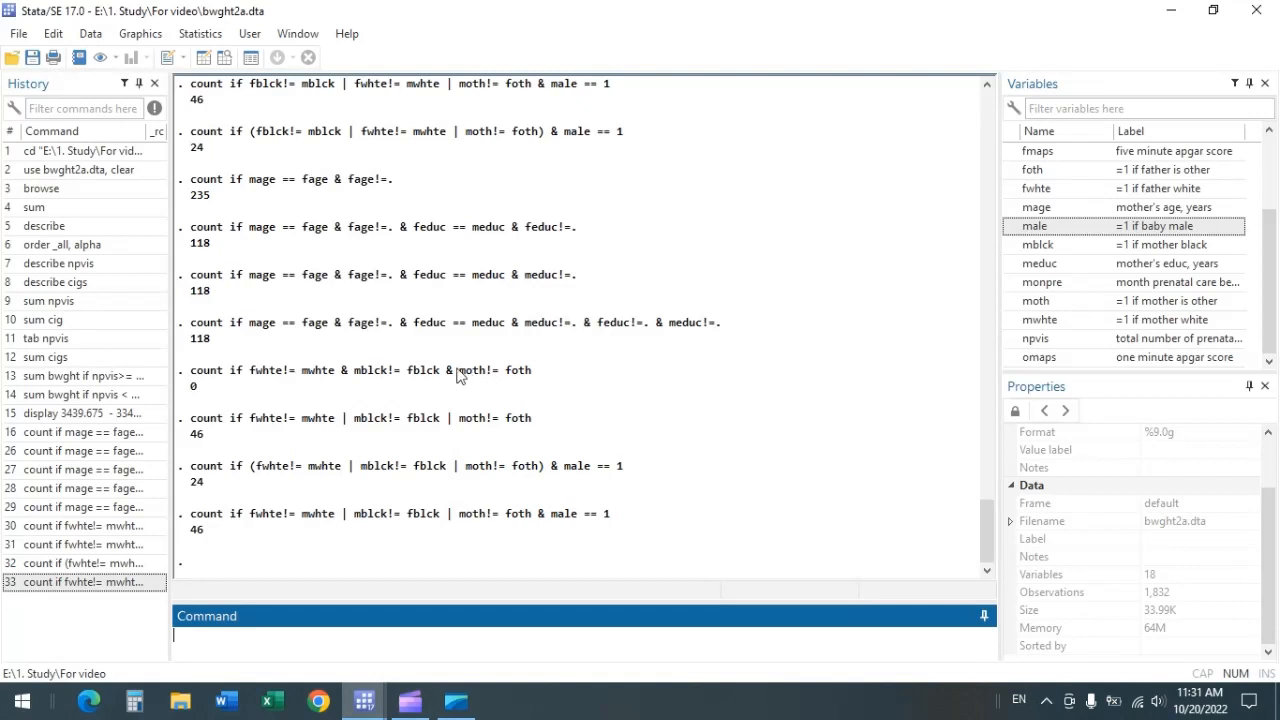
pyautogui.scroll(1, 510, 345)
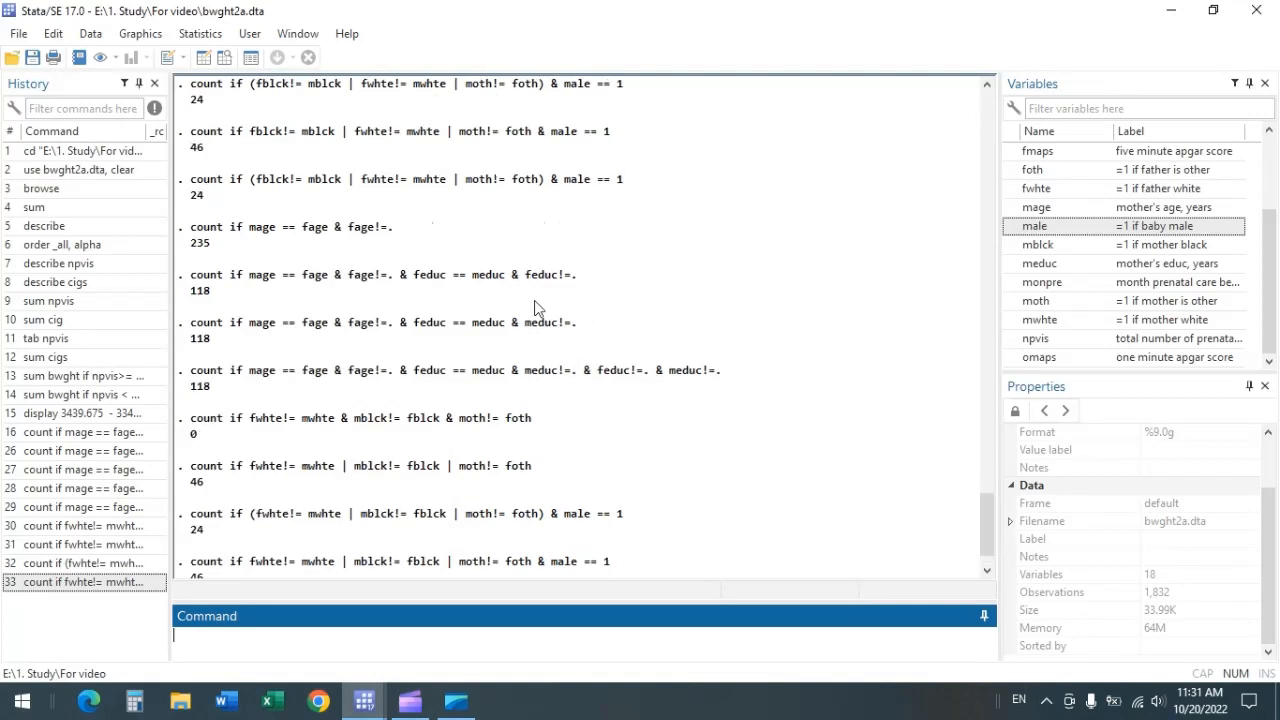
pyautogui.scroll(1, 540, 298)
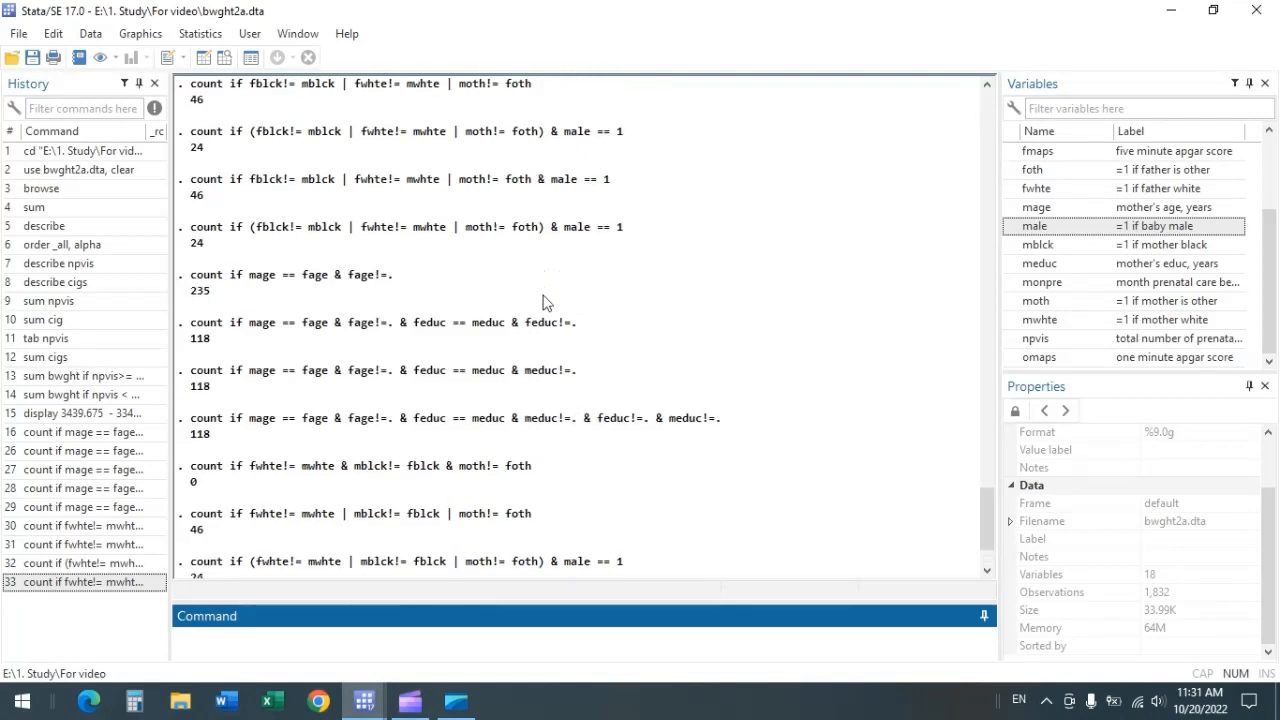
pyautogui.scroll(-2, 580, 370)
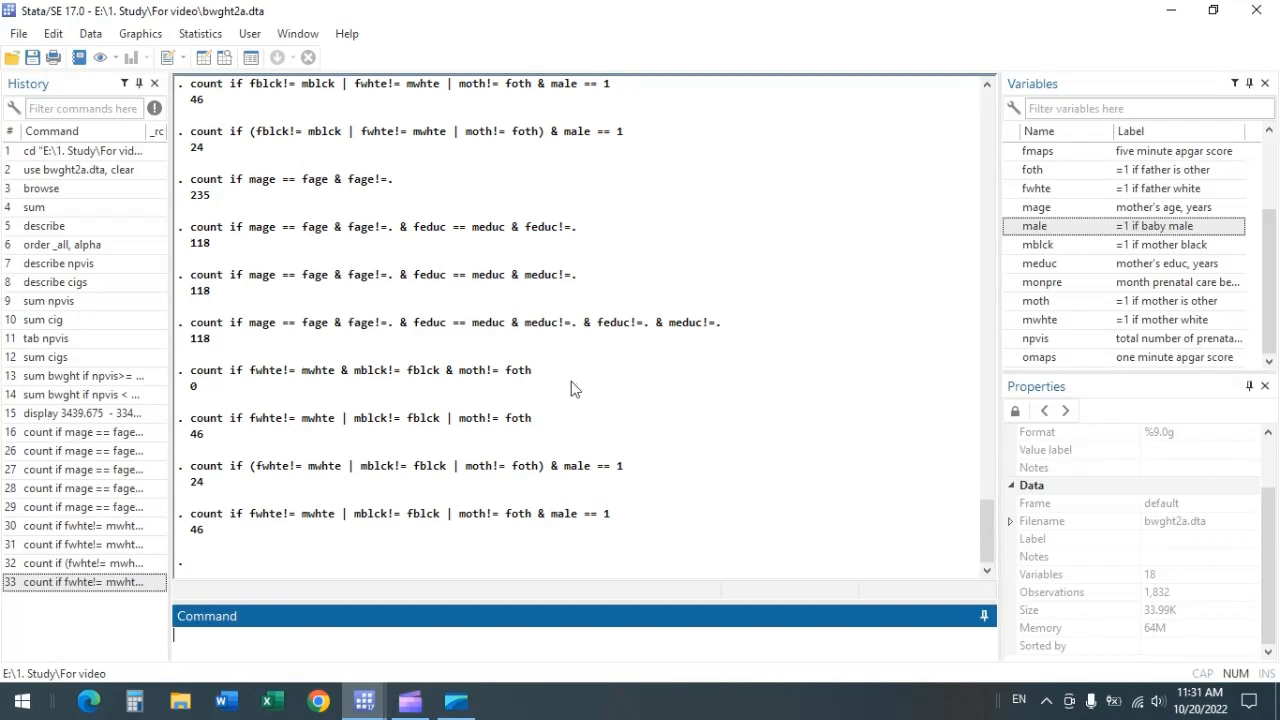